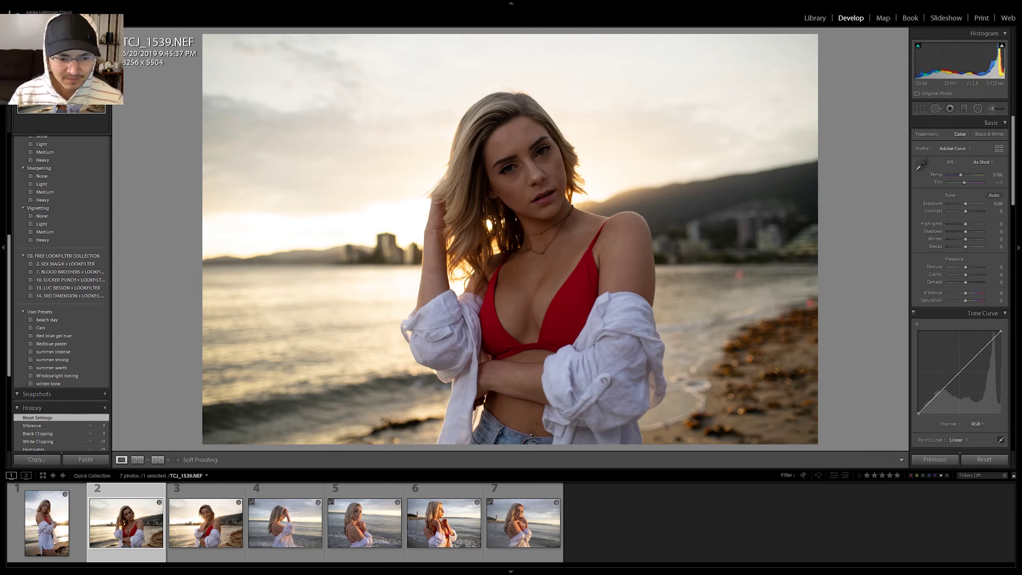
- Look through the beach portraits in the filmstrip and return to TCJ_1539.NEF
left_click(217, 538)
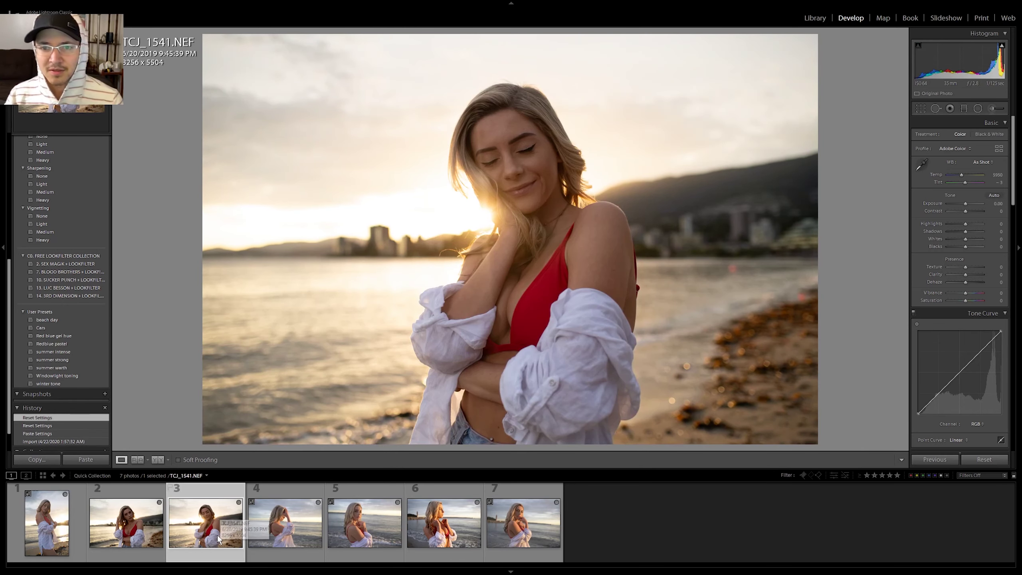
key("Right")
key("Right")
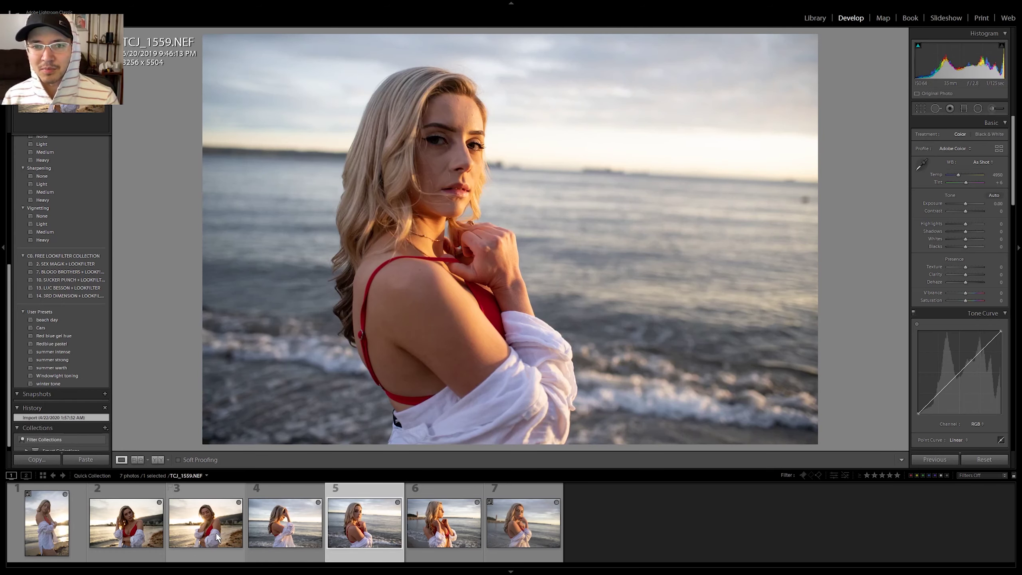
key("Right")
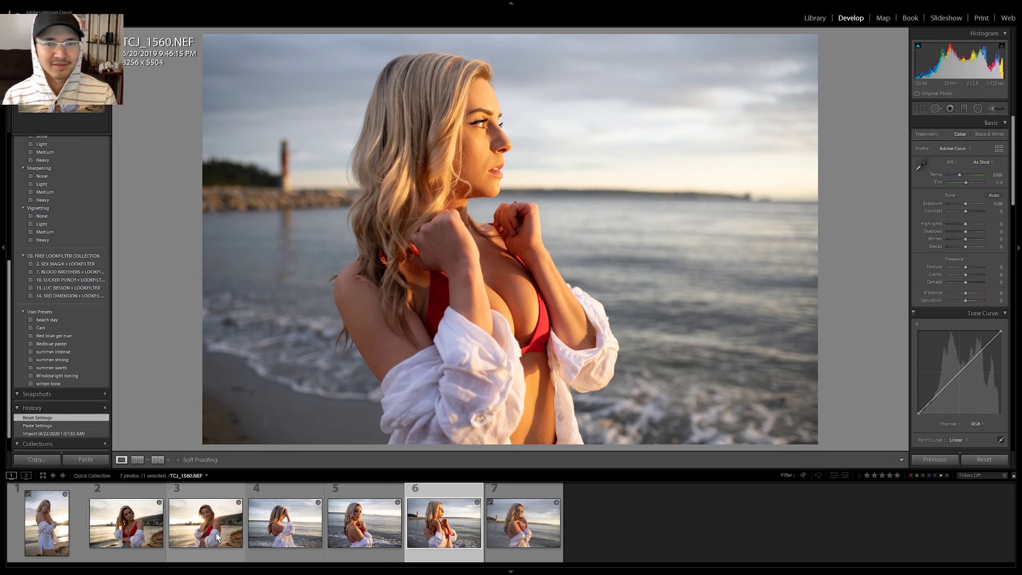
key("Right")
key("Left")
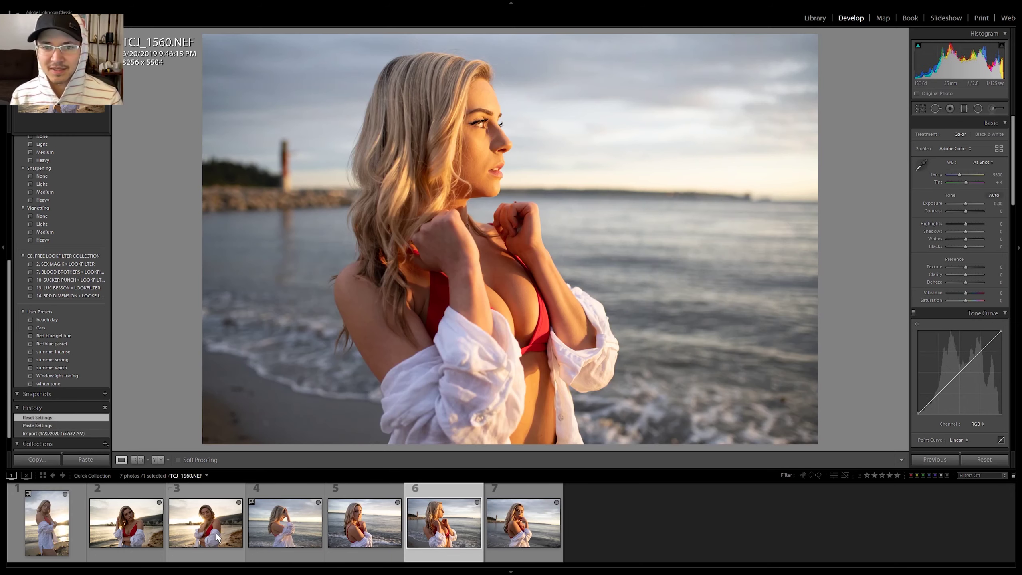
key("Left")
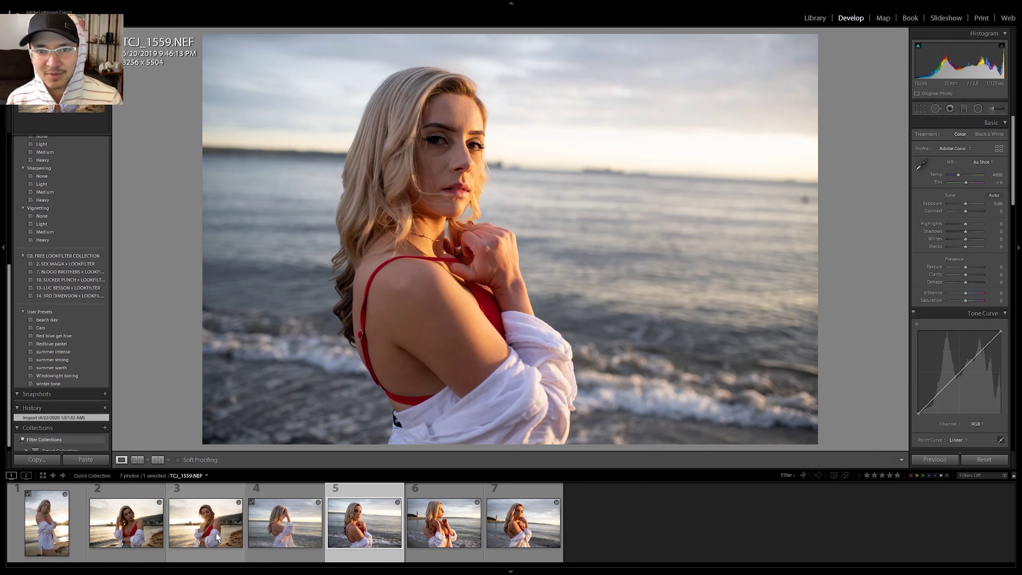
key("Left")
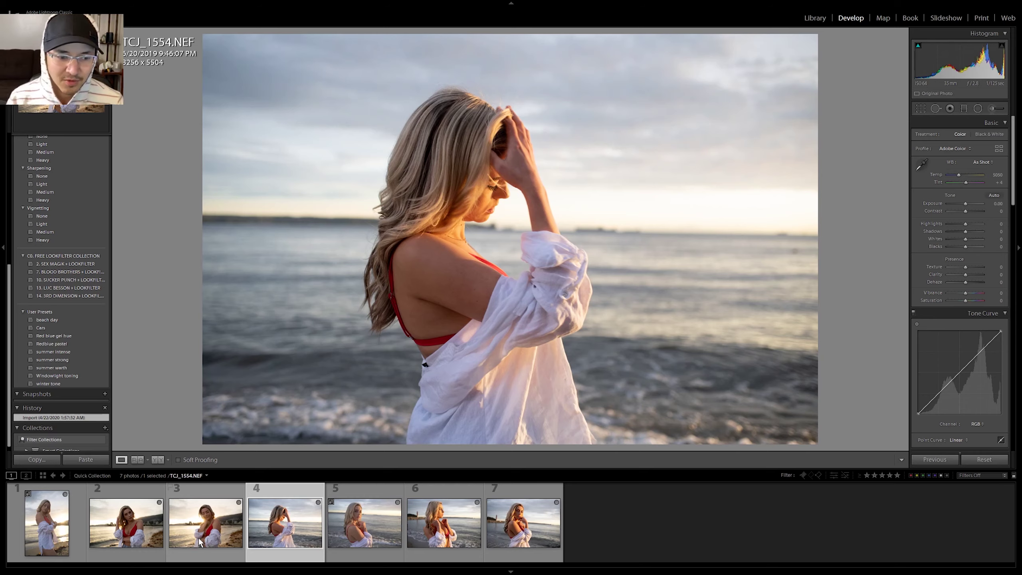
left_click(115, 538)
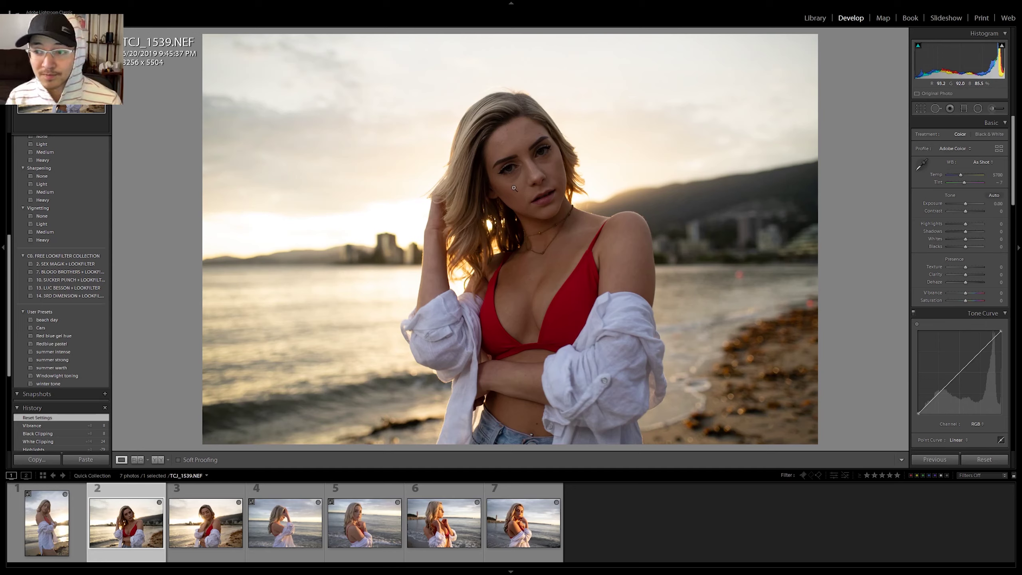
- Balance the photo's tones by setting Highlights to −79, Shadows to +47 and Whites to +29
left_click_drag(965, 225, 958, 221)
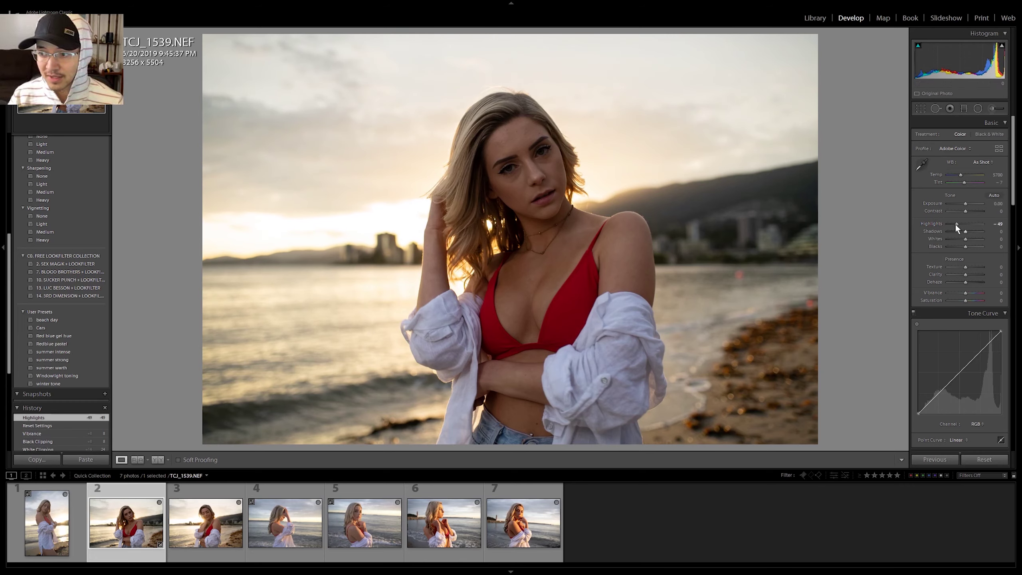
mouse_move(956, 224)
left_mouse_down()
mouse_move(969, 222)
mouse_move(949, 226)
left_mouse_up()
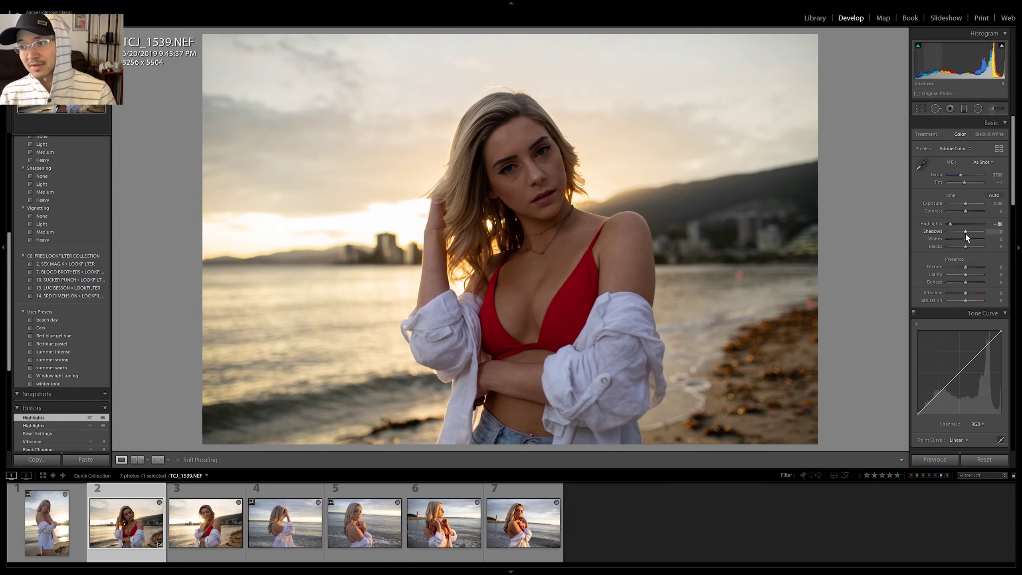
left_click_drag(965, 233, 971, 233)
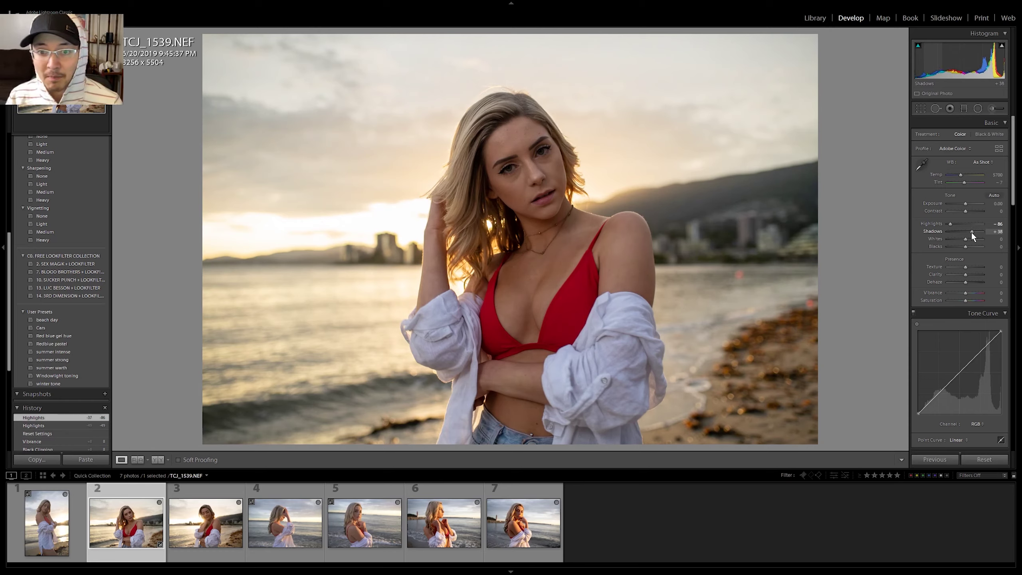
left_click_drag(971, 232, 972, 232)
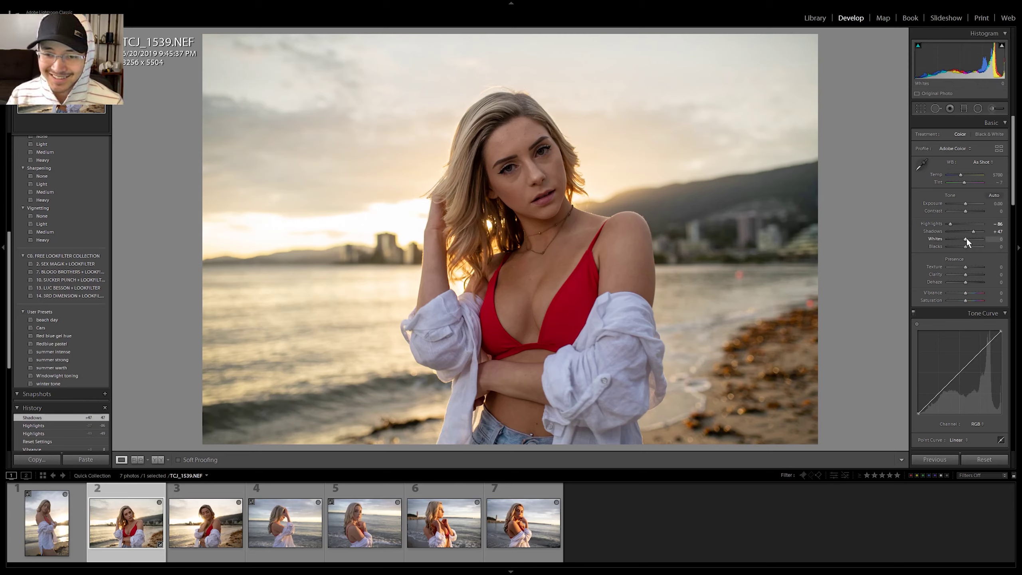
mouse_move(966, 237)
left_mouse_down()
mouse_move(980, 234)
mouse_move(952, 223)
mouse_move(972, 239)
left_mouse_up()
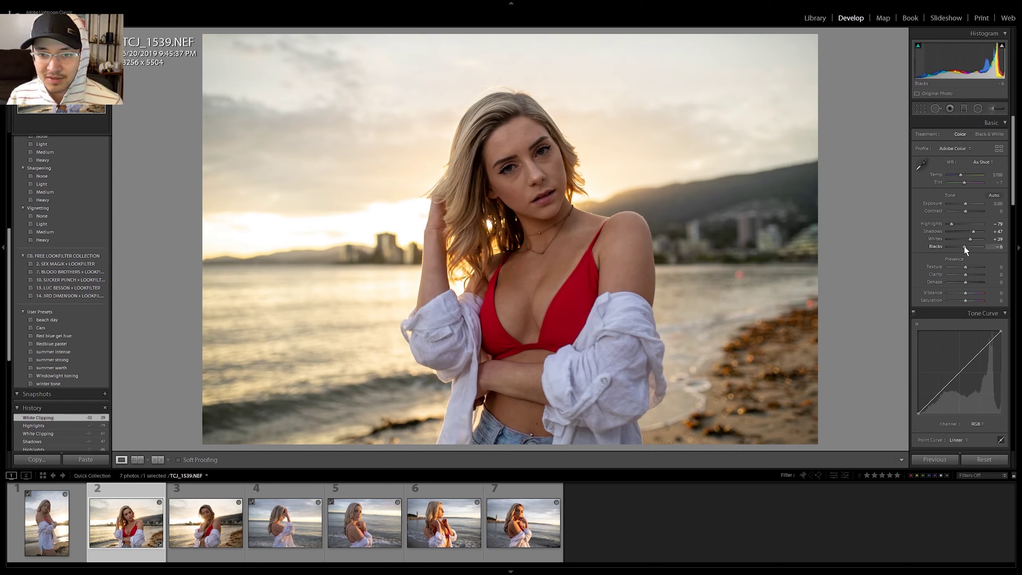
- Set Blacks to −6 and raise Vibrance to +26
left_click_drag(964, 246, 964, 245)
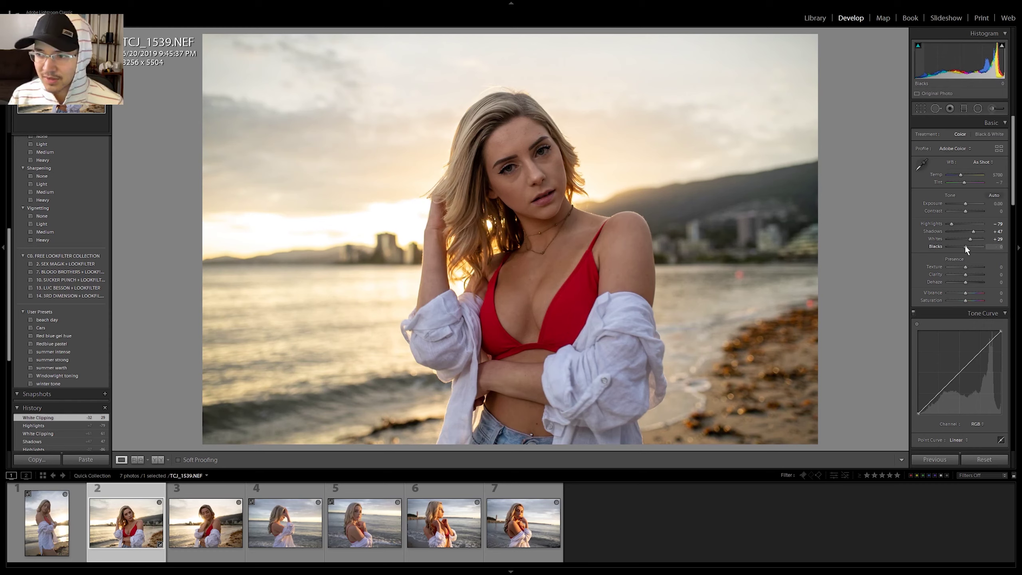
left_click_drag(964, 246, 964, 246)
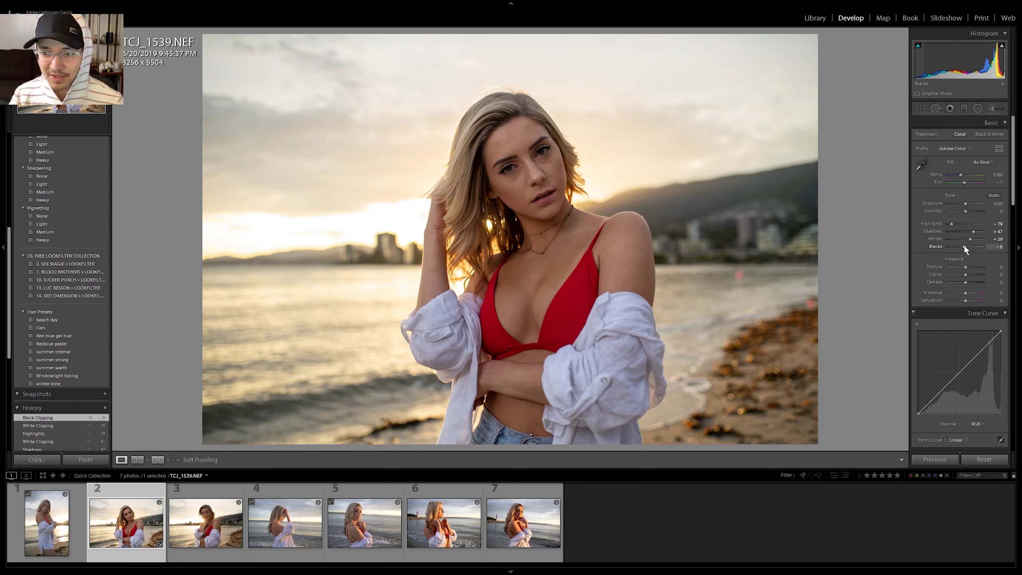
left_click_drag(964, 246, 964, 246)
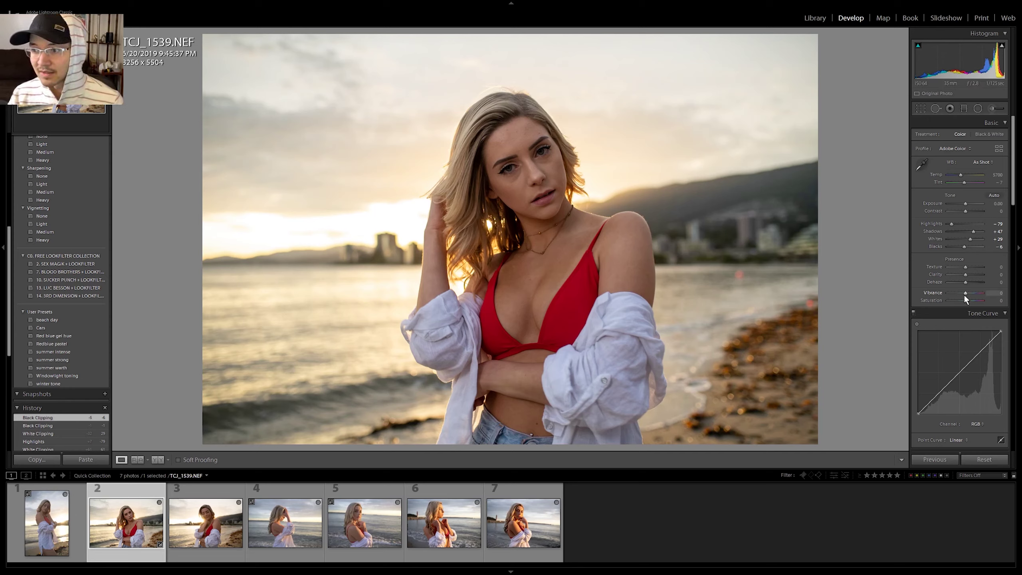
left_click_drag(964, 292, 973, 295)
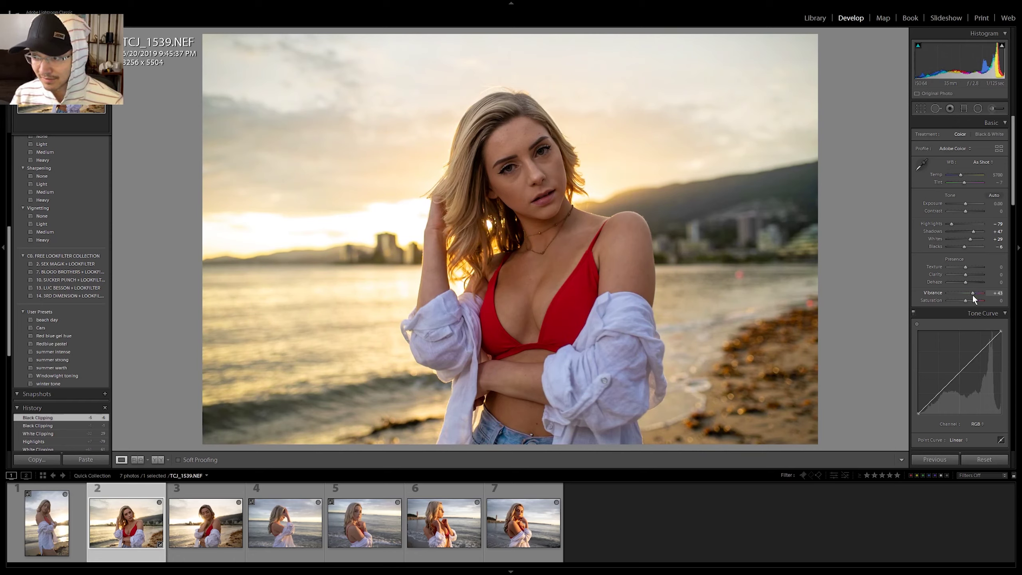
left_click_drag(972, 295, 973, 294)
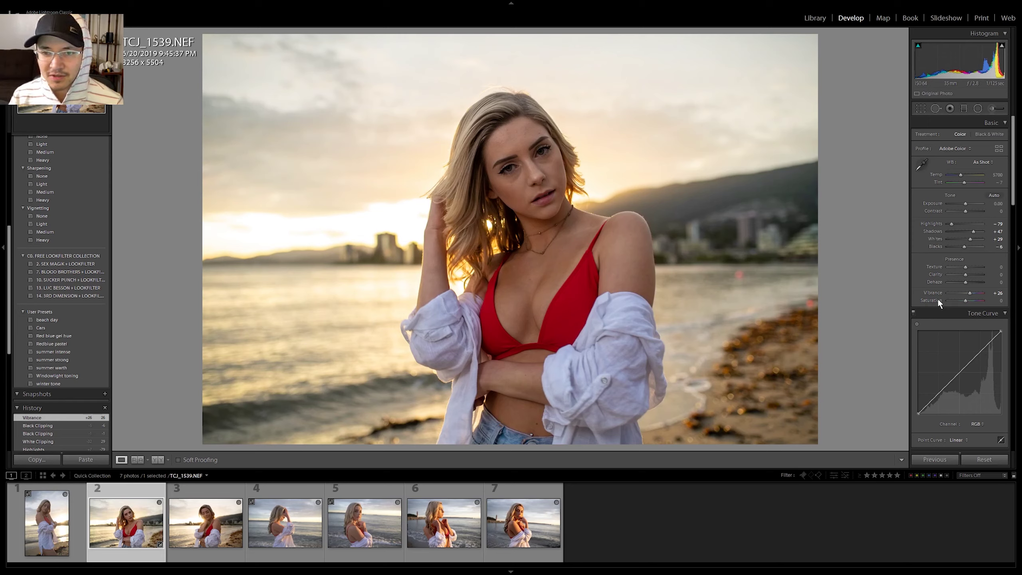
- Warm the highlights with split toning, using a hue of 37 and a saturation of 28
scroll(928, 297, "down", 6)
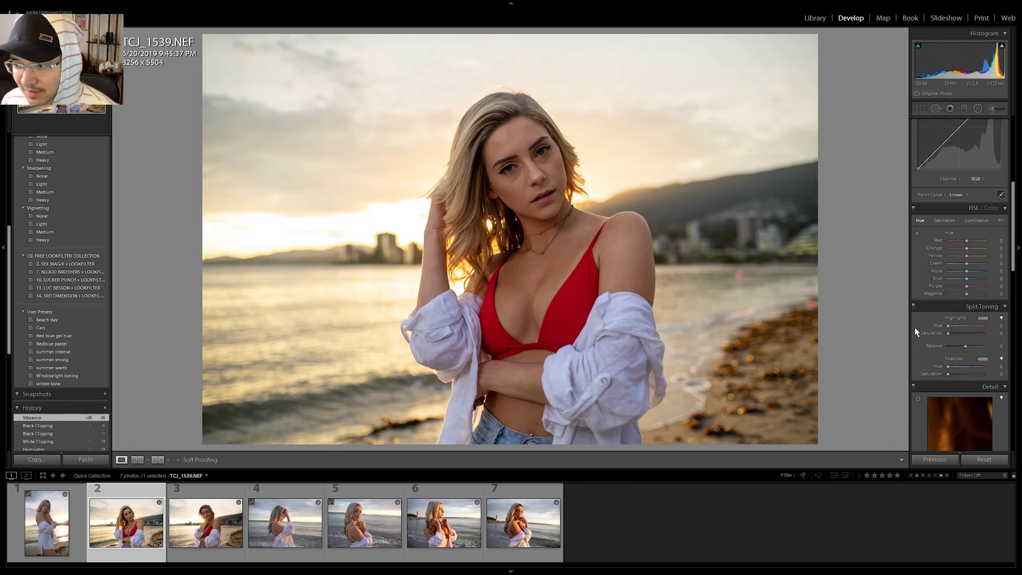
mouse_move(948, 333)
left_mouse_down()
mouse_move(960, 332)
mouse_move(951, 325)
left_mouse_up()
left_click(952, 325)
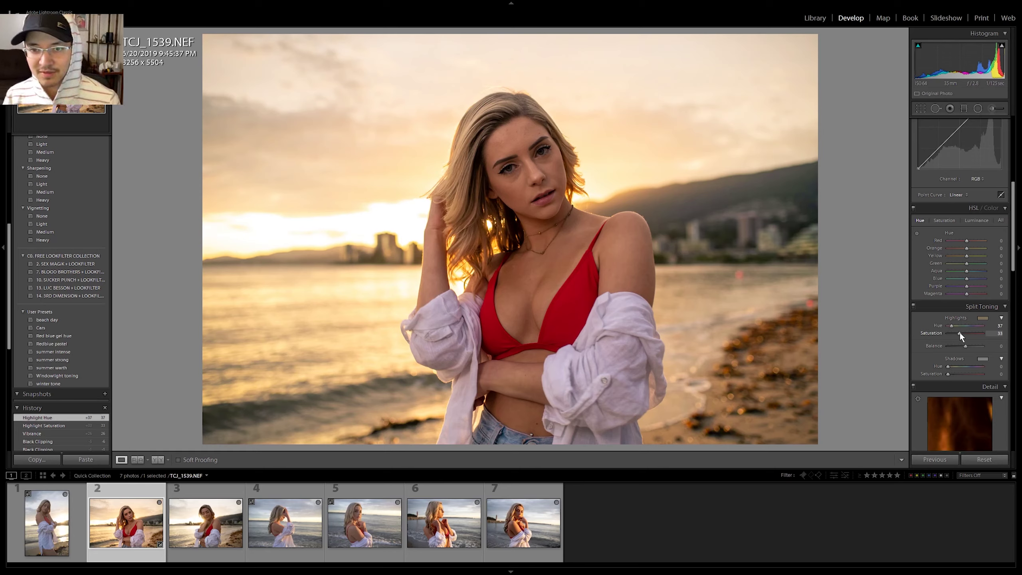
left_click_drag(959, 332, 959, 333)
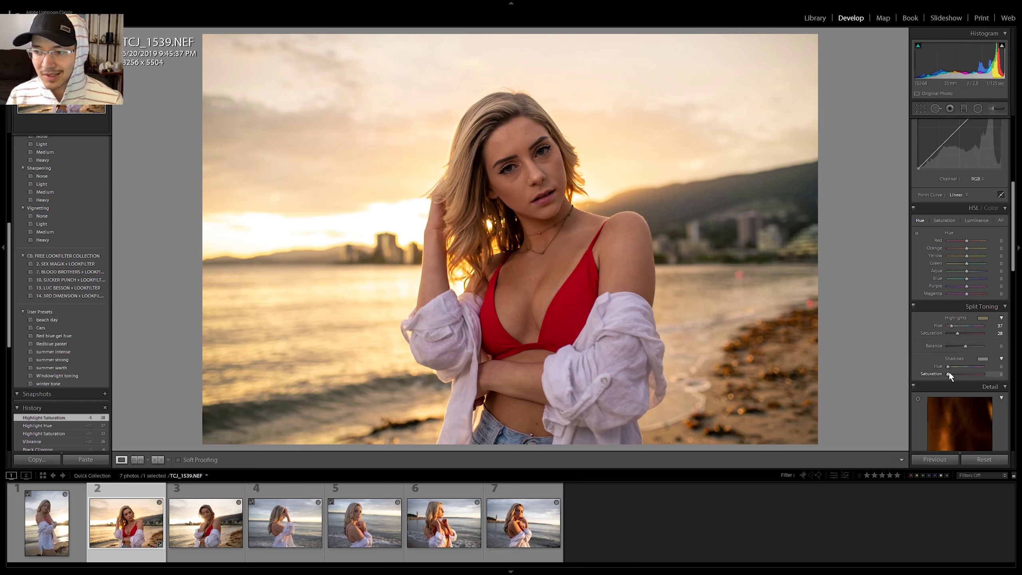
- Tone the shadows with hue 50 and saturation 20, and reduce the highlight toning saturation to 14
left_click_drag(949, 374, 954, 366)
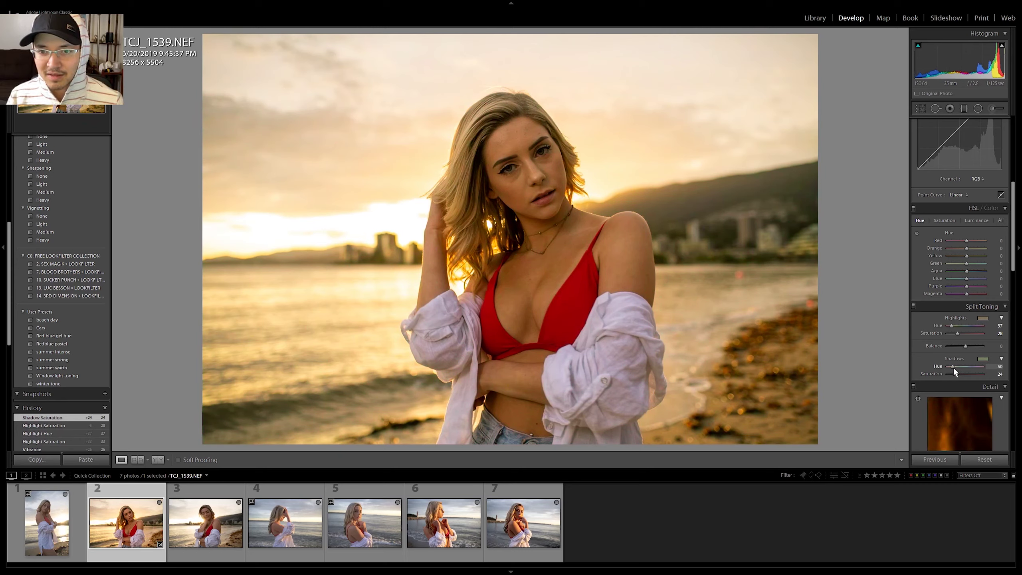
left_click_drag(955, 367, 956, 374)
left_click_drag(959, 333, 953, 334)
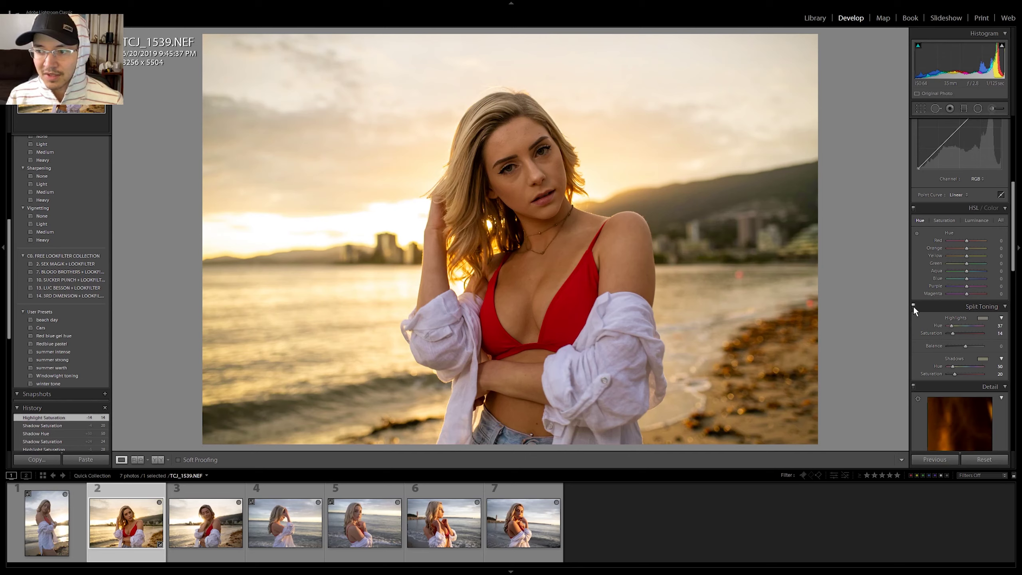
- Switch the split toning off and on repeatedly to compare the photo with and without it, leaving it enabled
left_click(913, 306)
left_click(914, 307)
left_click(913, 307)
left_click(913, 307)
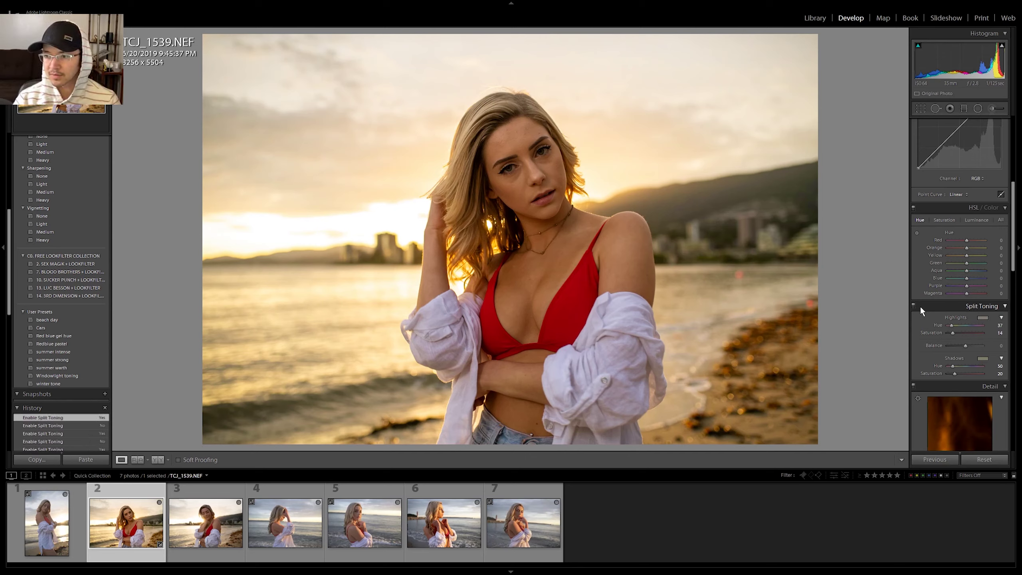
left_click(913, 307)
left_click(913, 307)
left_click(912, 305)
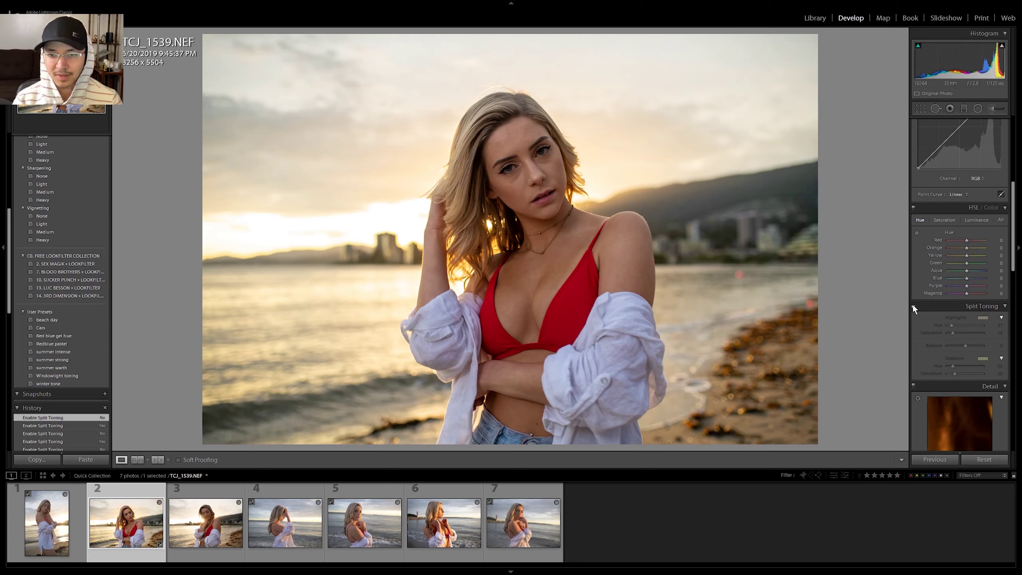
left_click(912, 305)
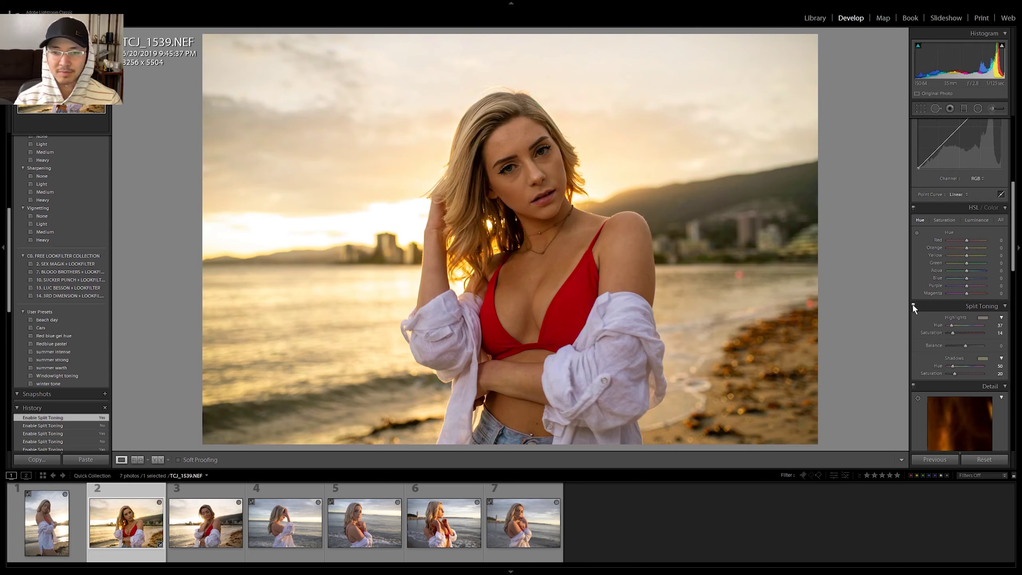
left_click(912, 305)
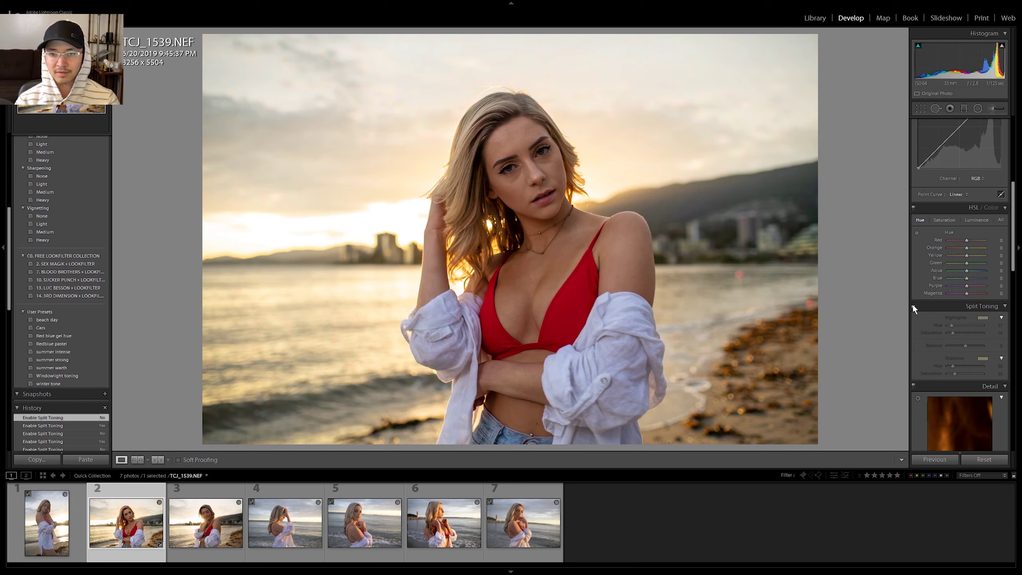
left_click(912, 305)
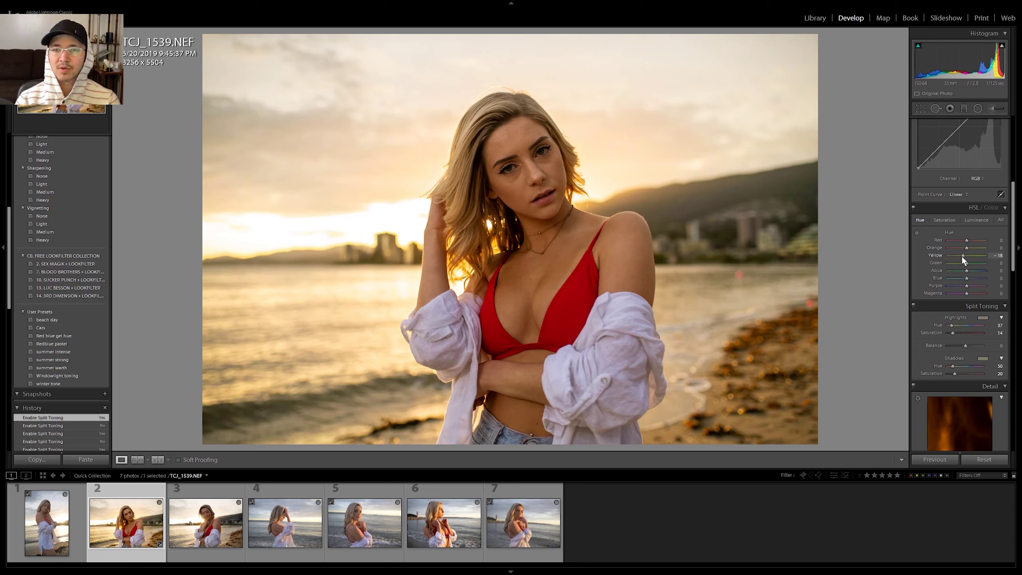
- Shift the HSL hues, setting Yellow to −27, Orange to −5 and Red to +18
left_click_drag(962, 257, 956, 265)
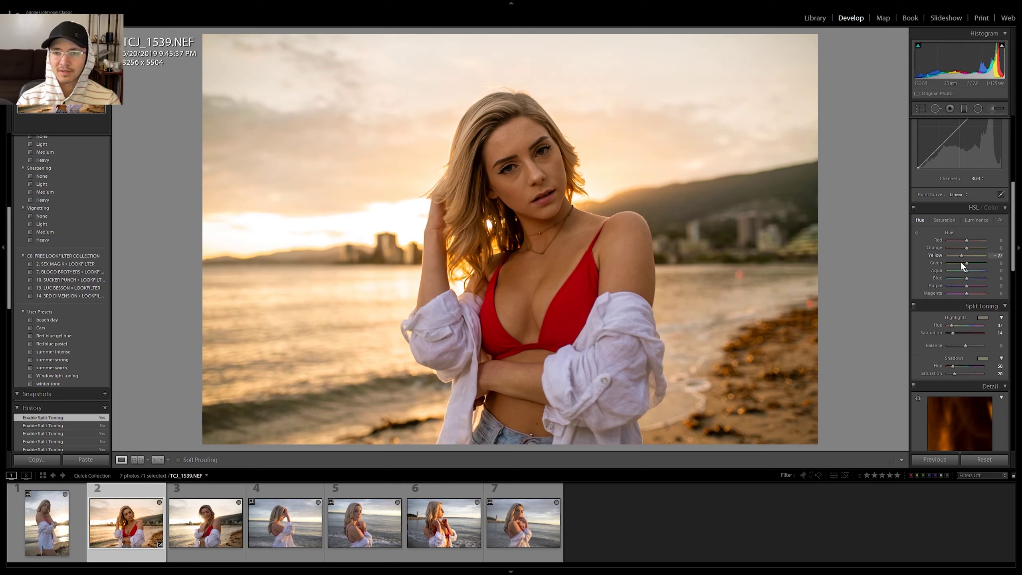
left_click_drag(961, 264, 961, 262)
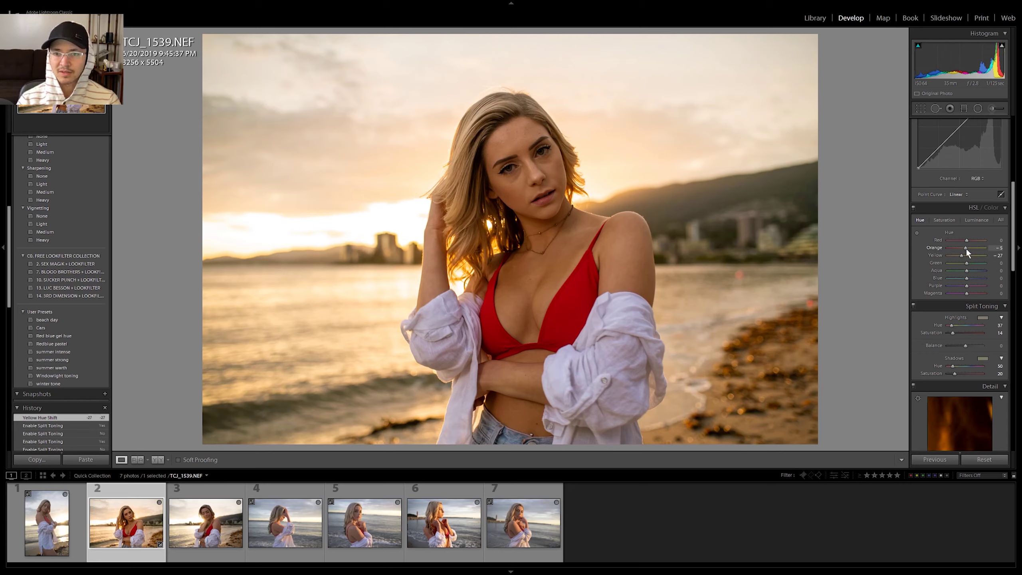
left_click_drag(966, 248, 966, 248)
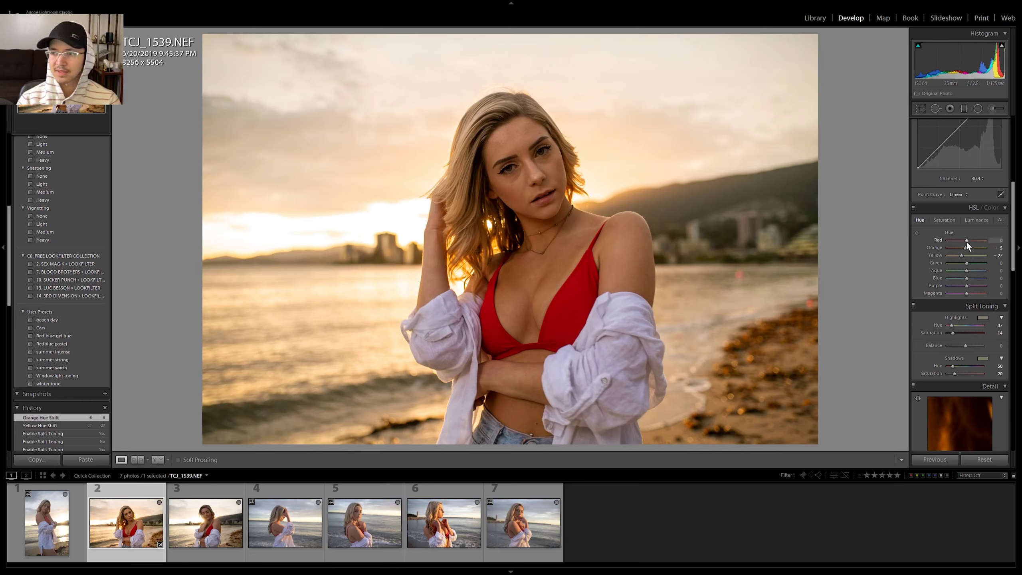
left_click_drag(970, 240, 970, 243)
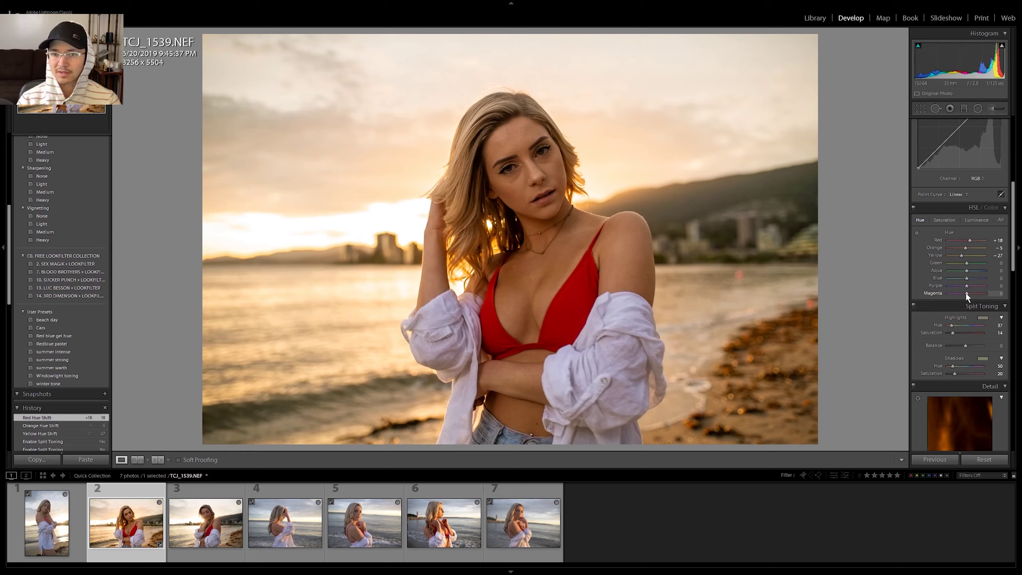
left_click_drag(967, 285, 966, 263)
double_click(964, 279)
double_click(963, 271)
double_click(965, 263)
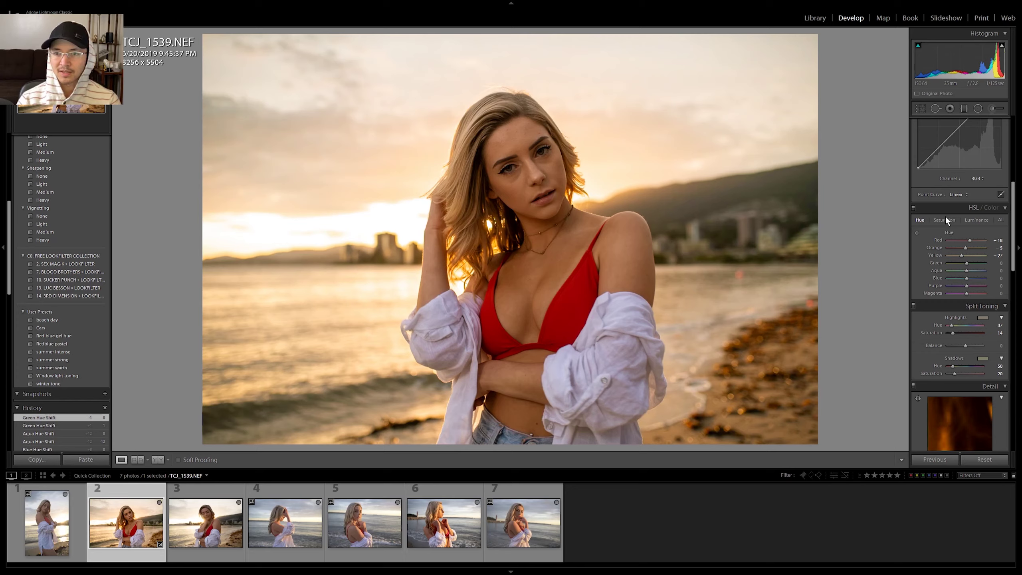
- Compare the photo with and without the HSL adjustments, and lower the Yellow hue to −55
left_click(914, 207)
left_click(914, 207)
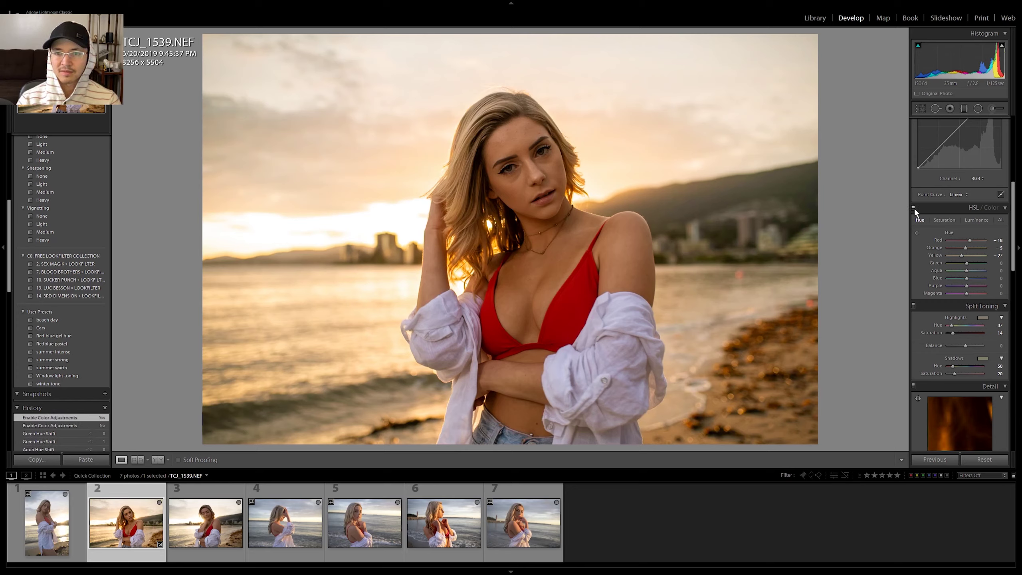
left_click(914, 207)
left_click(914, 208)
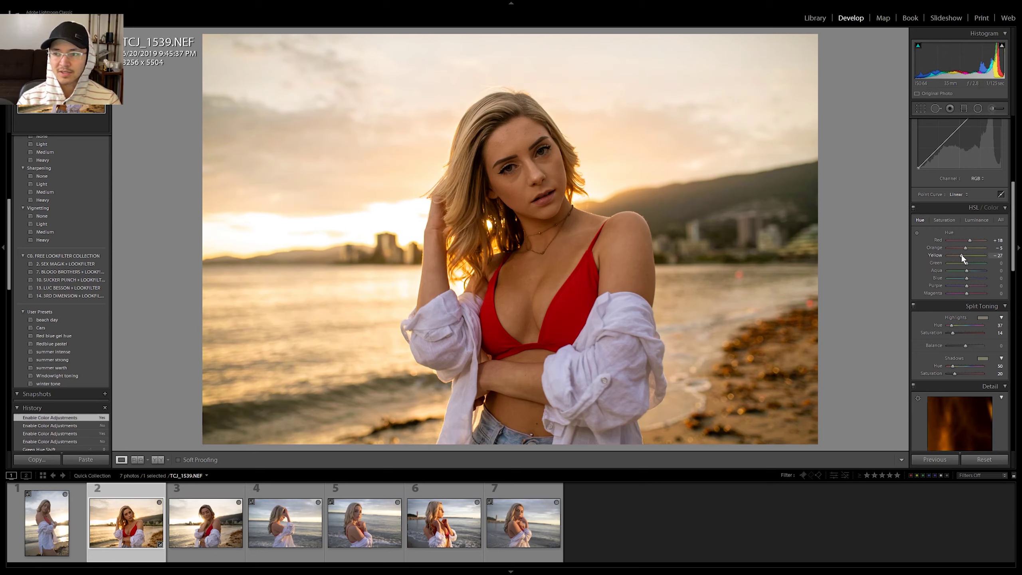
left_click_drag(957, 256, 955, 256)
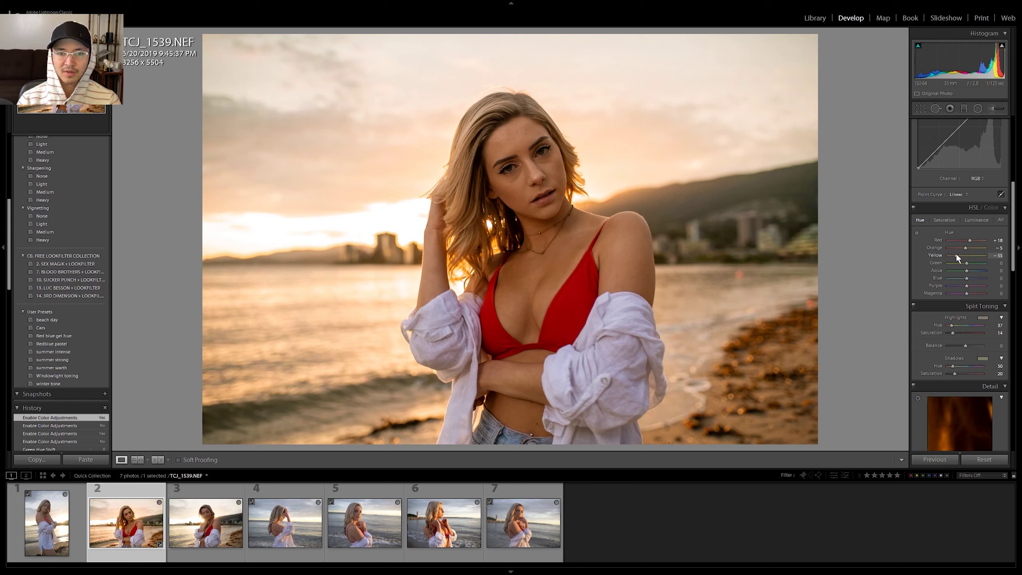
- Adjust Yellow in the HSL settings to hue −61, saturation +12 and luminance −29
left_click_drag(955, 253, 955, 252)
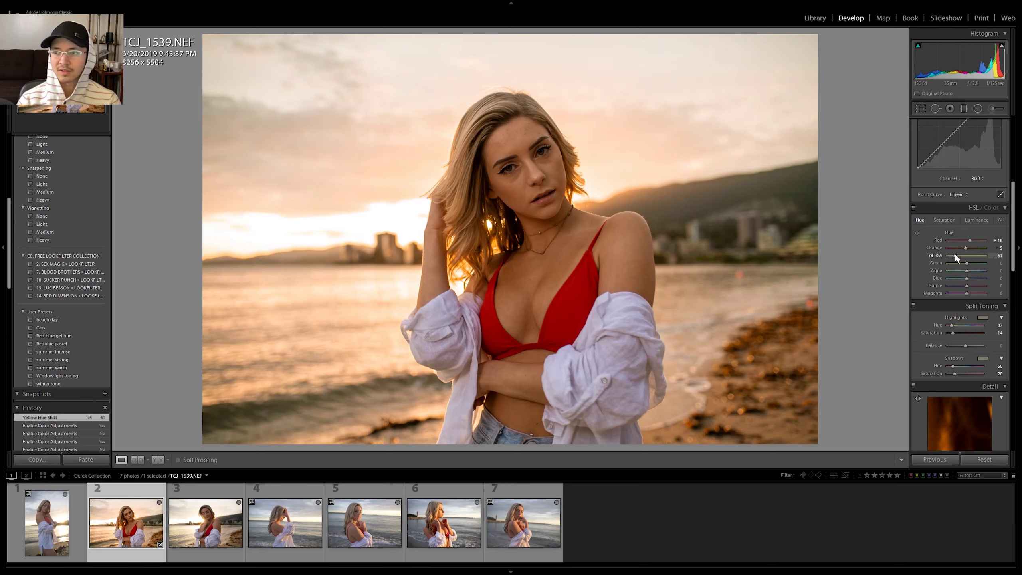
left_click(944, 220)
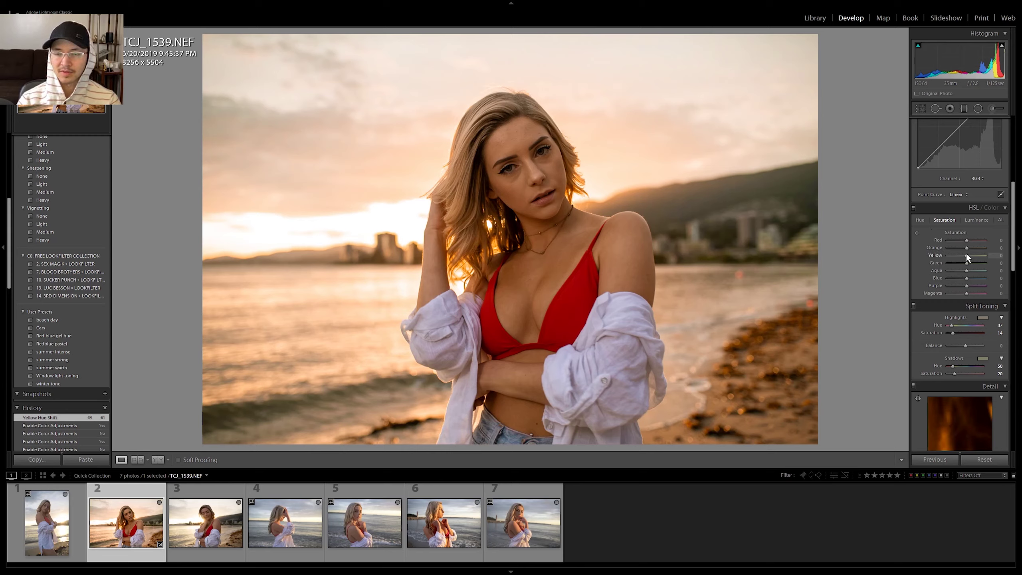
mouse_move(966, 256)
left_mouse_down()
mouse_move(957, 255)
mouse_move(968, 255)
left_mouse_up()
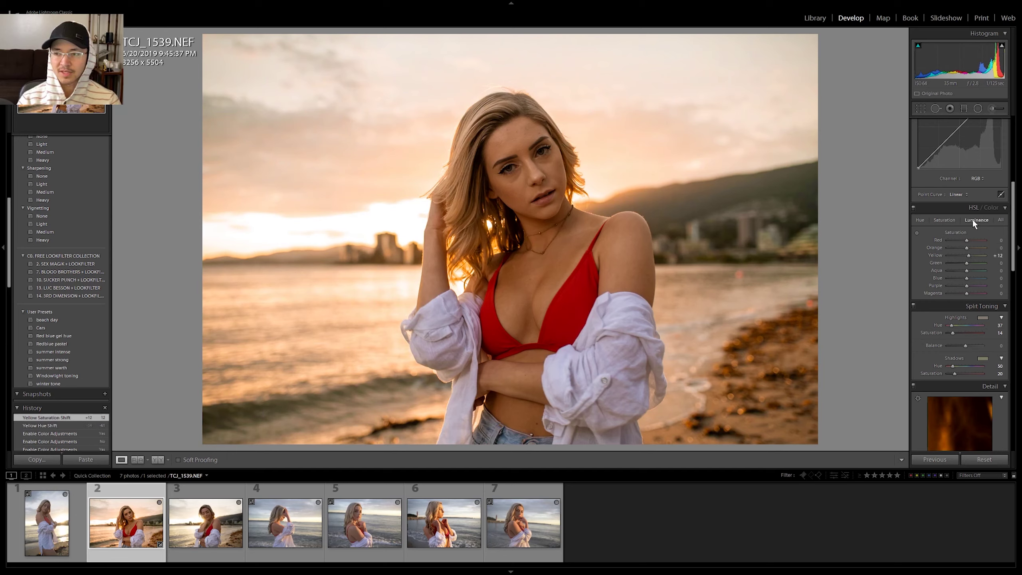
mouse_move(966, 255)
left_mouse_down()
mouse_move(979, 255)
mouse_move(961, 256)
left_mouse_up()
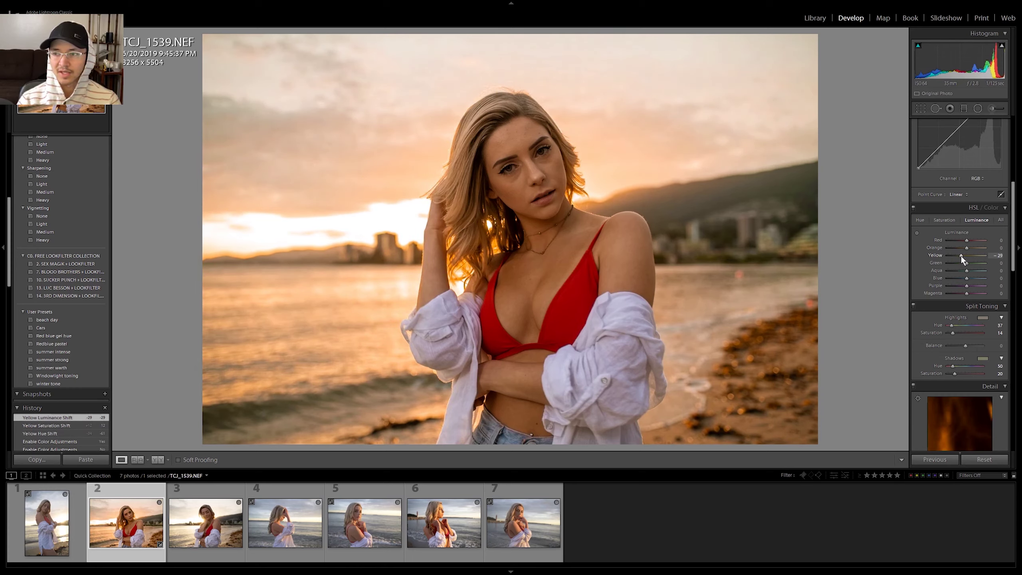
- Try a targeted hue adjustment on the sky above the woman's head, and undo the Yellow hue shift
left_click(943, 219)
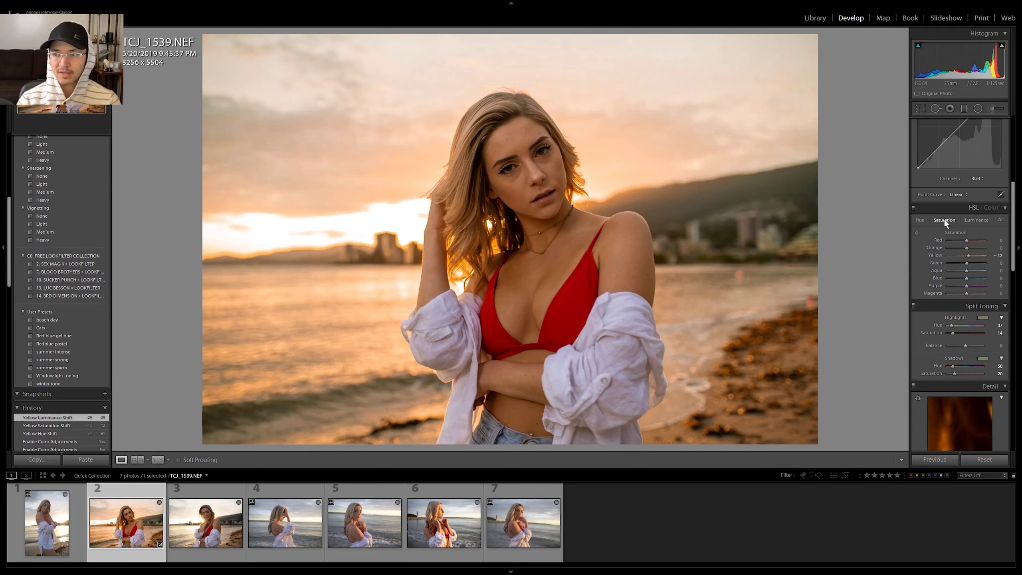
left_click(920, 221)
left_click(917, 233)
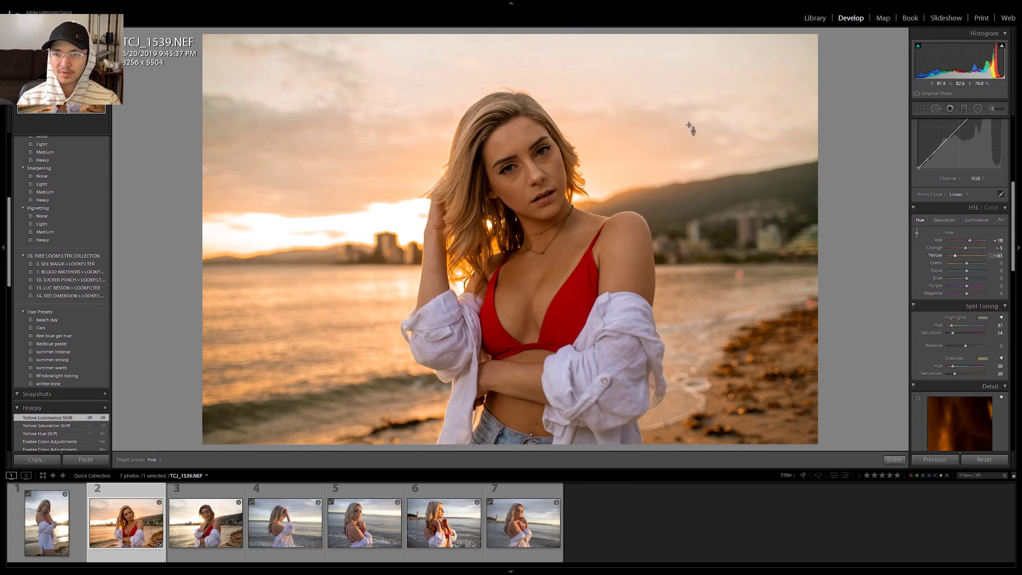
mouse_move(448, 52)
left_mouse_down()
mouse_move(447, 44)
mouse_move(447, 58)
left_mouse_up()
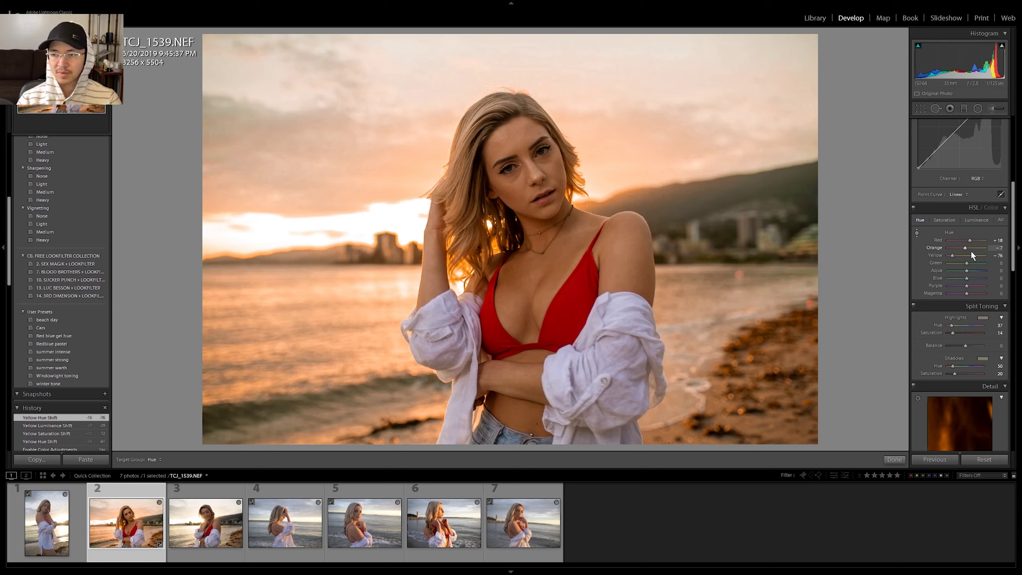
key("ctrl+z")
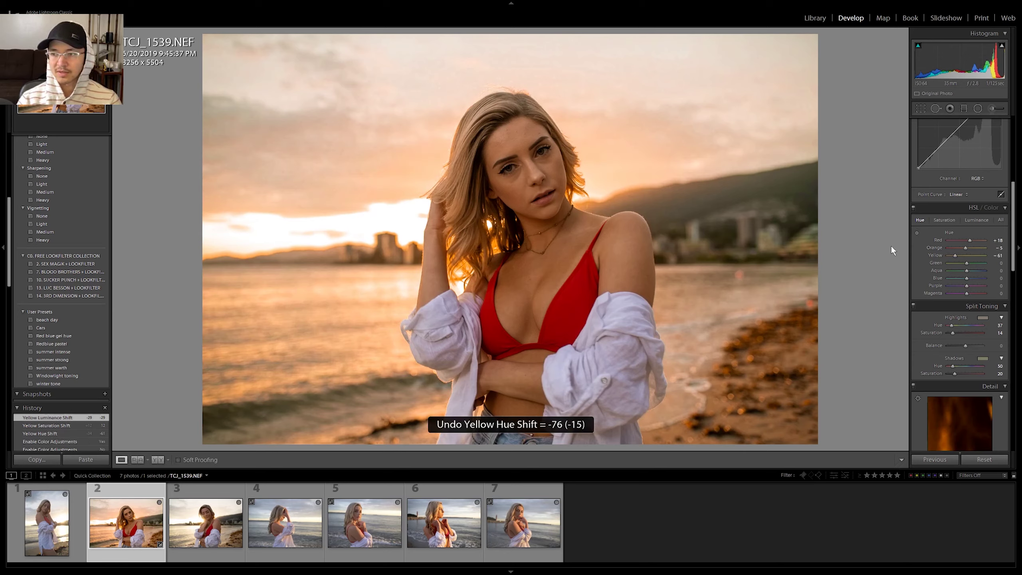
- Set the HSL luminance of Red to +16 and Orange to −8, and lower Blue's luminance and its saturation to −51
left_click(945, 219)
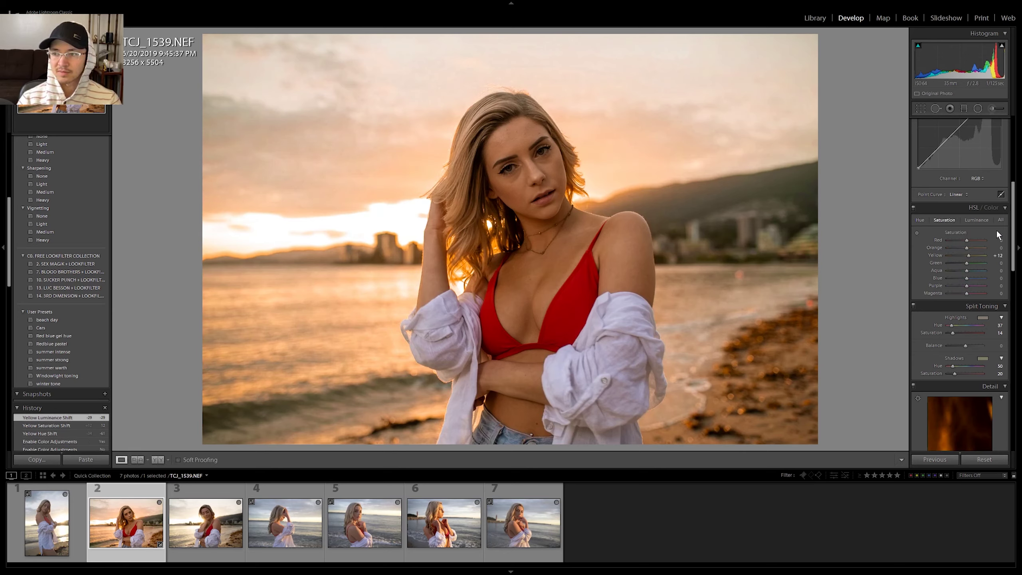
left_click(459, 53)
left_click_drag(440, 46, 518, 133)
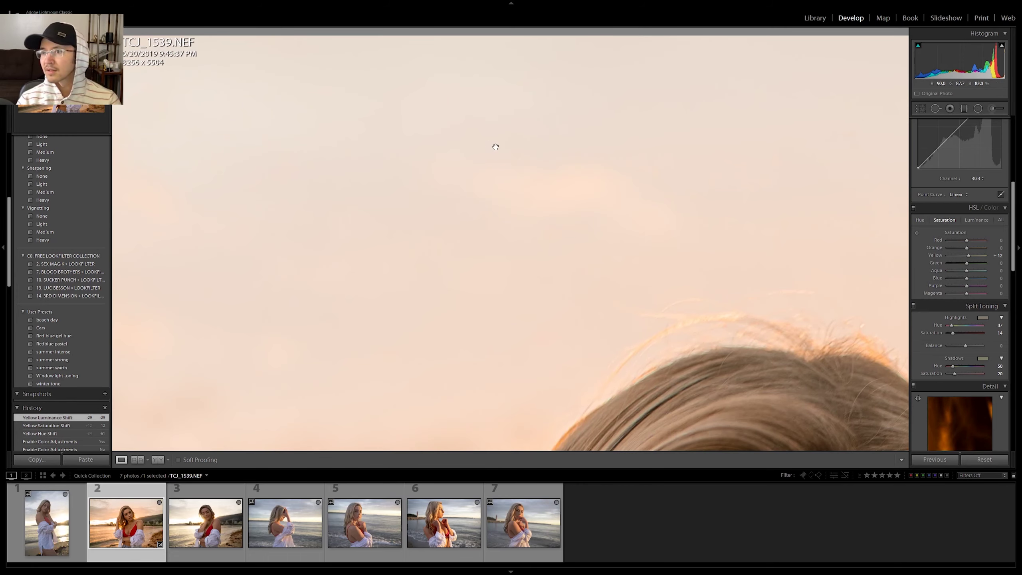
left_click(479, 170)
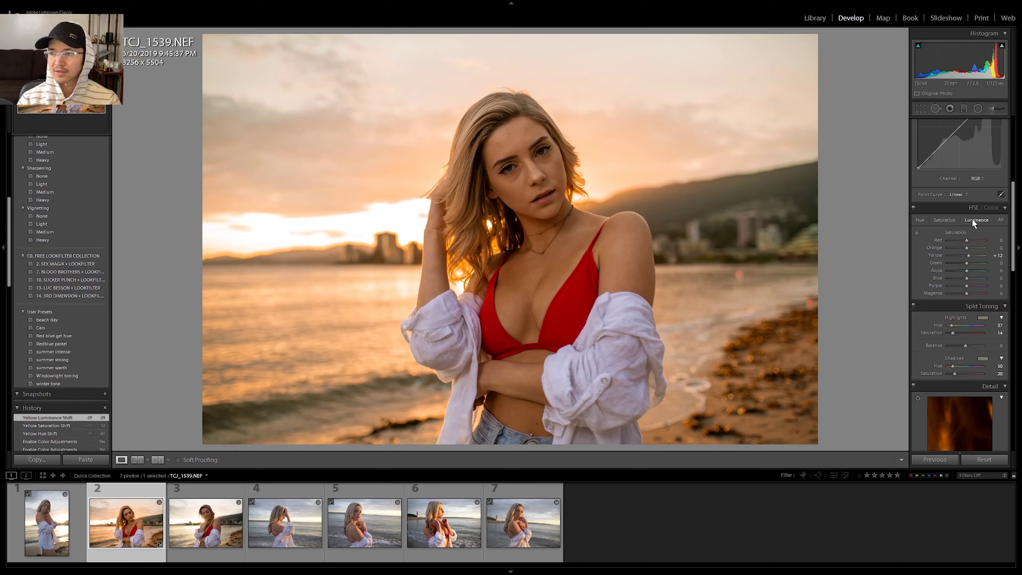
mouse_move(968, 240)
left_mouse_down()
mouse_move(958, 241)
mouse_move(974, 241)
mouse_move(965, 247)
left_mouse_up()
left_click(969, 241)
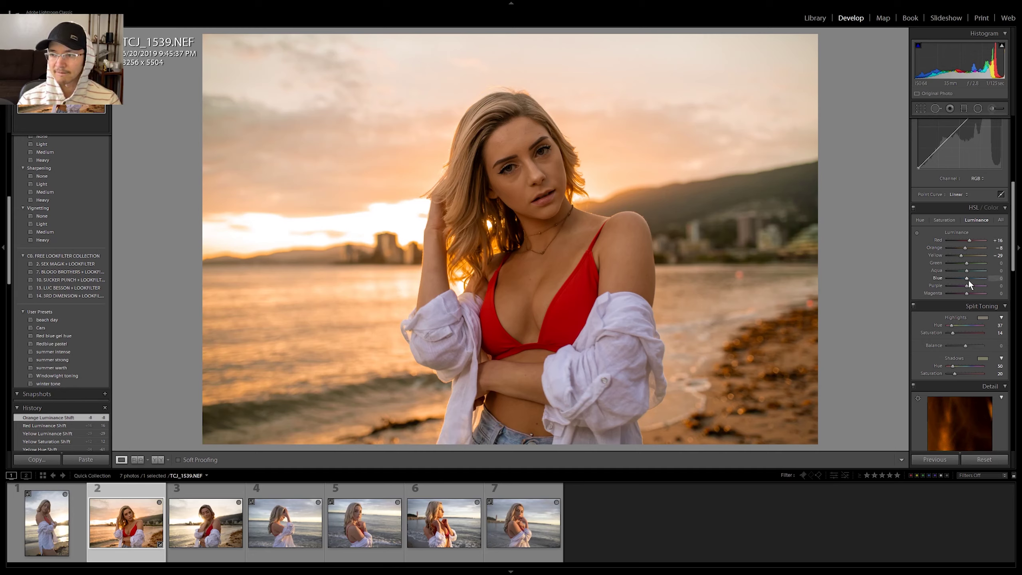
left_click_drag(966, 281, 953, 275)
left_click(950, 219)
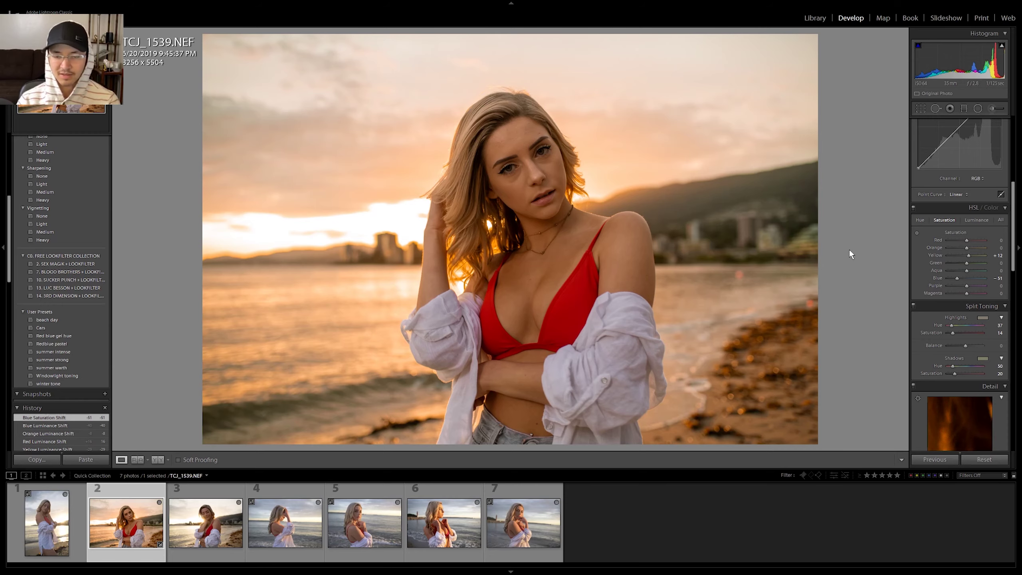
- Switch repeatedly between the before and after versions of the portrait to compare the edit with the original
key("backslash")
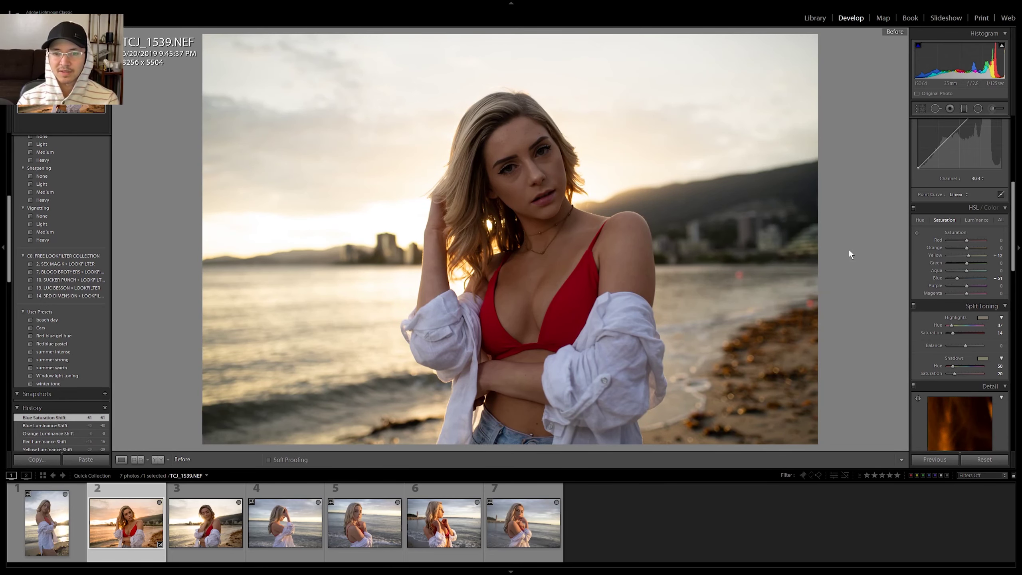
key("backslash")
key("backslash")
key("backslash")
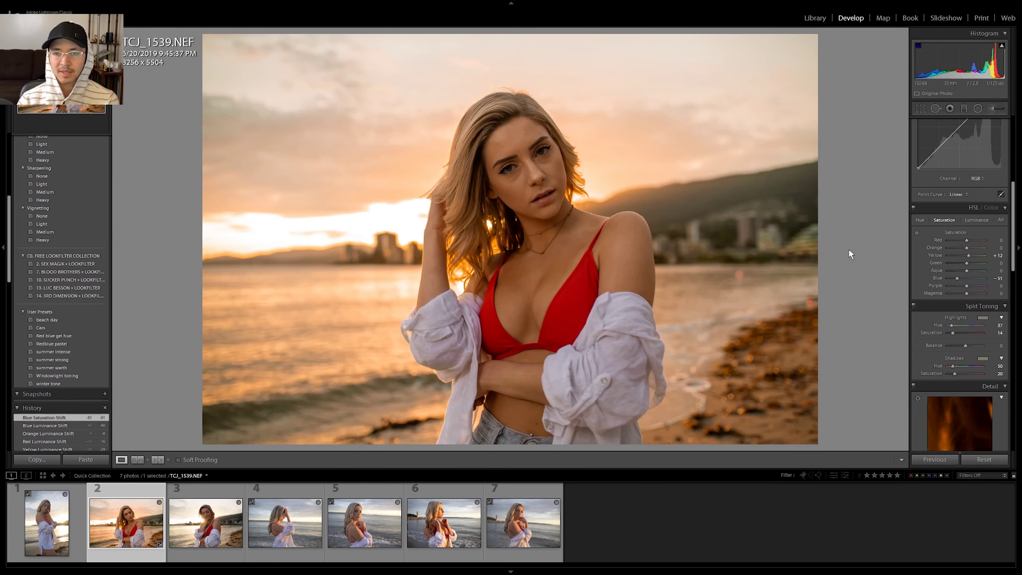
key("backslash")
key("backslash")
key("backslash")
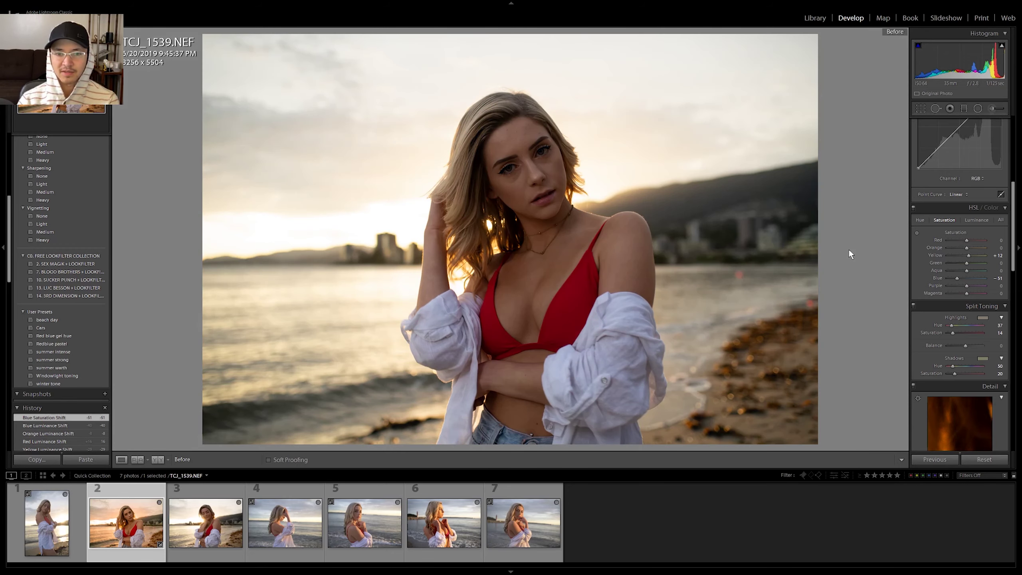
key("backslash")
key("backslash")
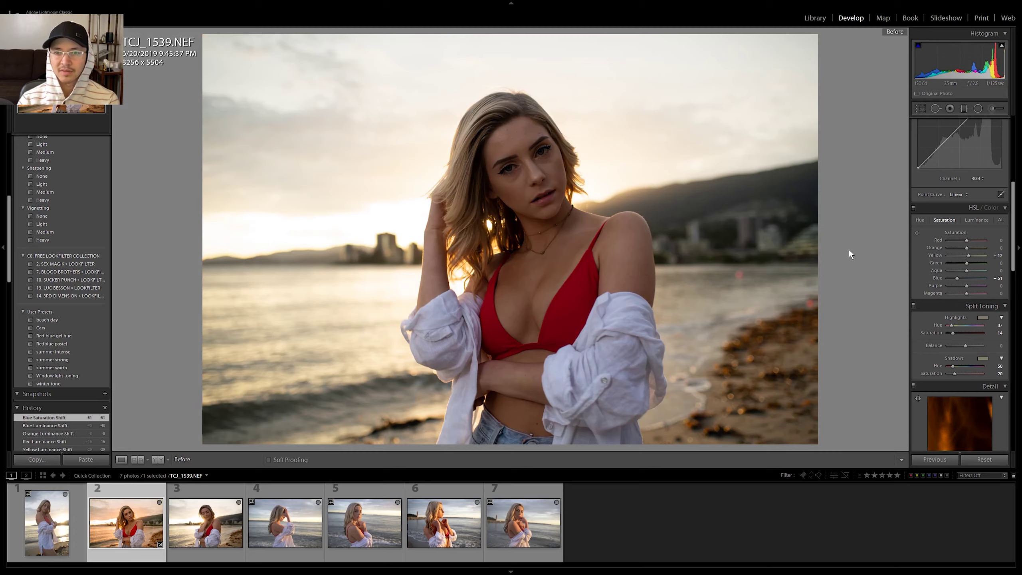
key("backslash")
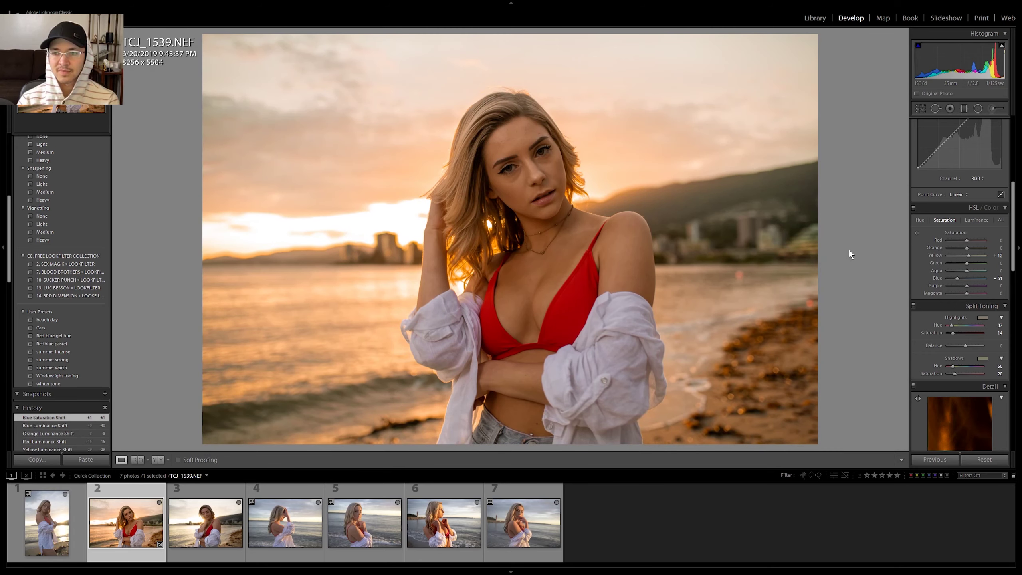
- Darken the photo's exposure to −0.40 and raise the shadows to +61
scroll(921, 316, "up", 5)
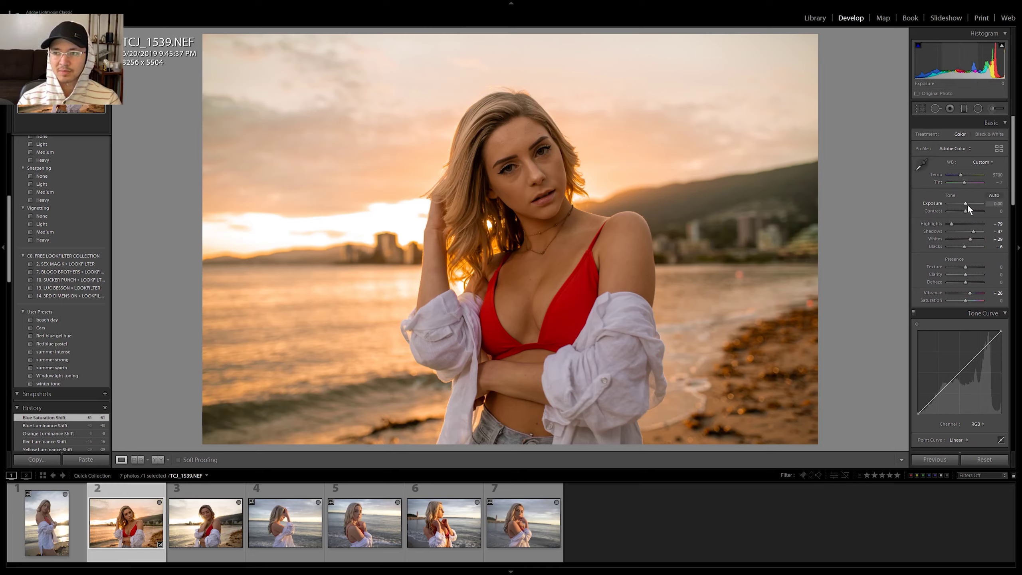
left_click_drag(967, 204, 964, 203)
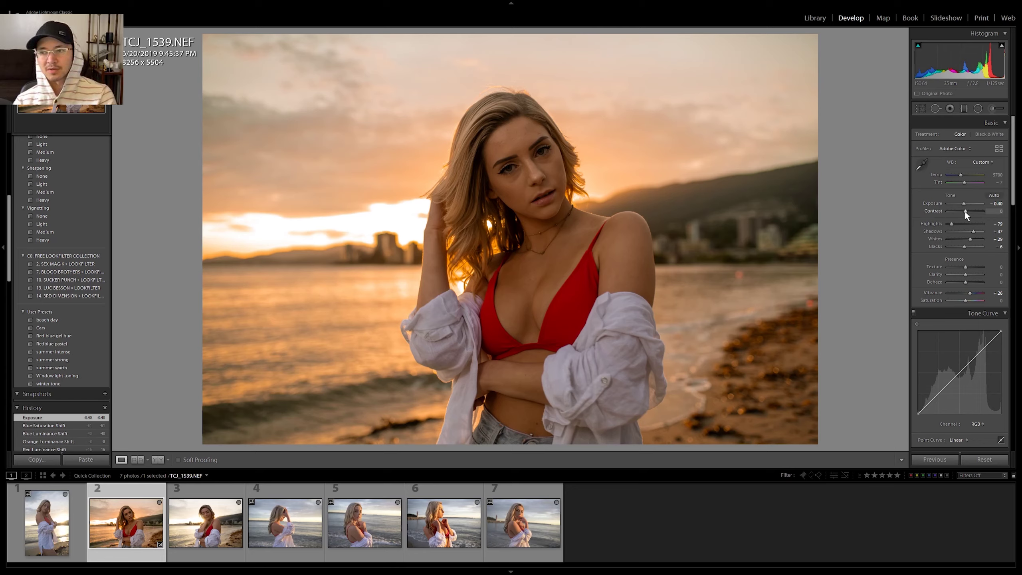
left_click_drag(972, 232, 976, 229)
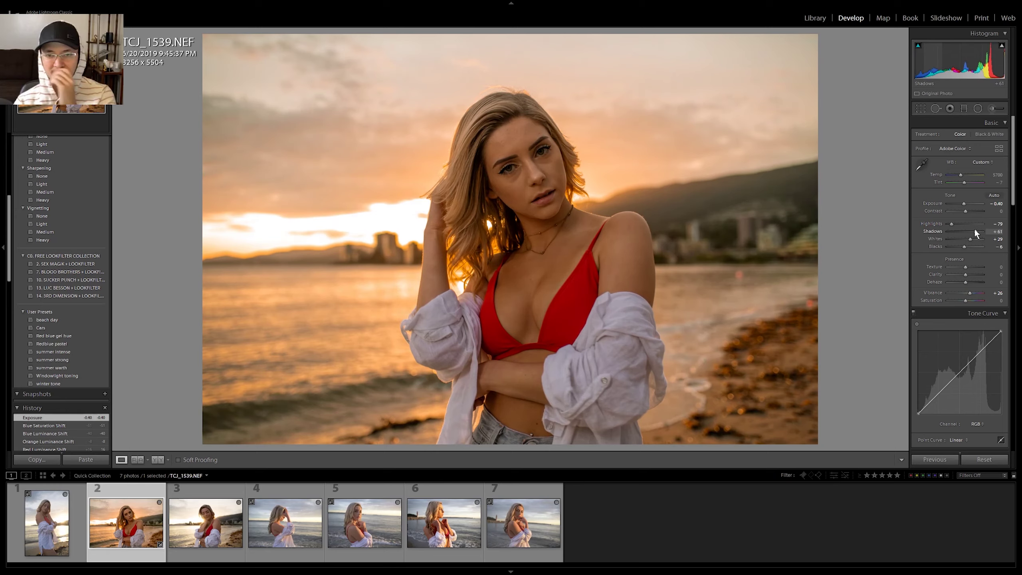
left_click_drag(975, 230, 974, 230)
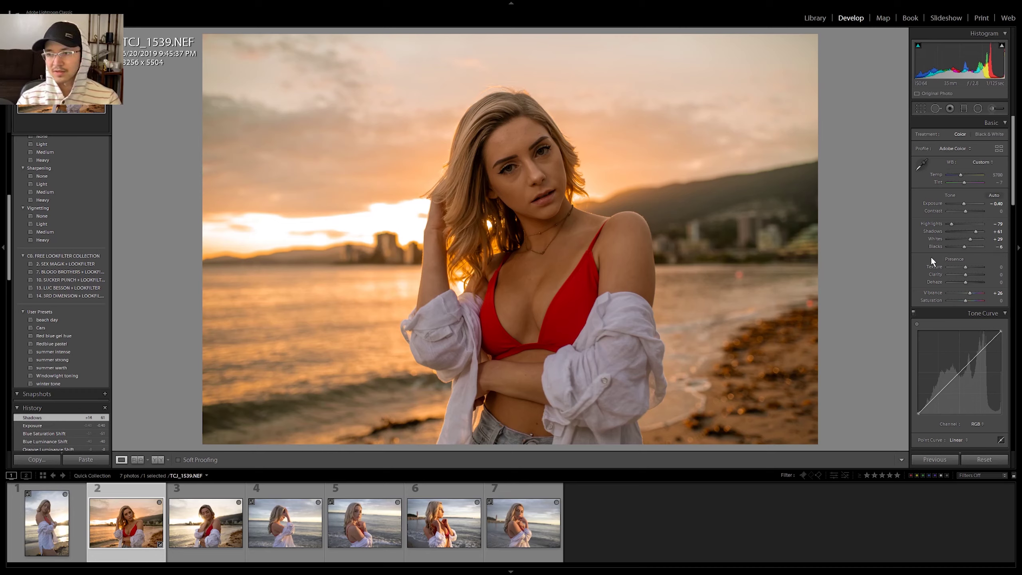
- Reduce the contrast to −26 and warm the white balance temperature to 6253
left_click_drag(967, 210, 961, 214)
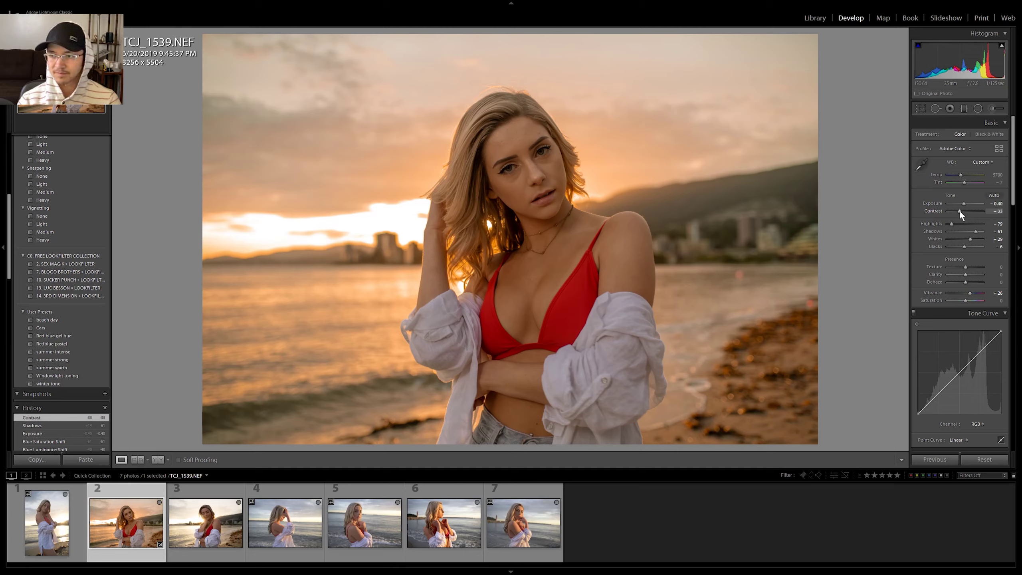
left_click_drag(959, 211, 959, 213)
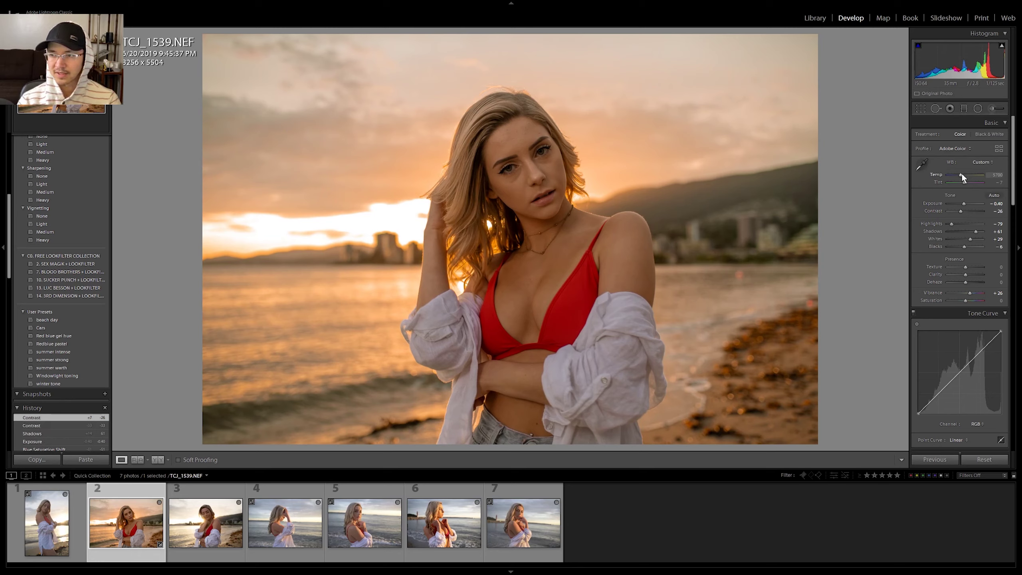
left_click_drag(961, 175, 962, 174)
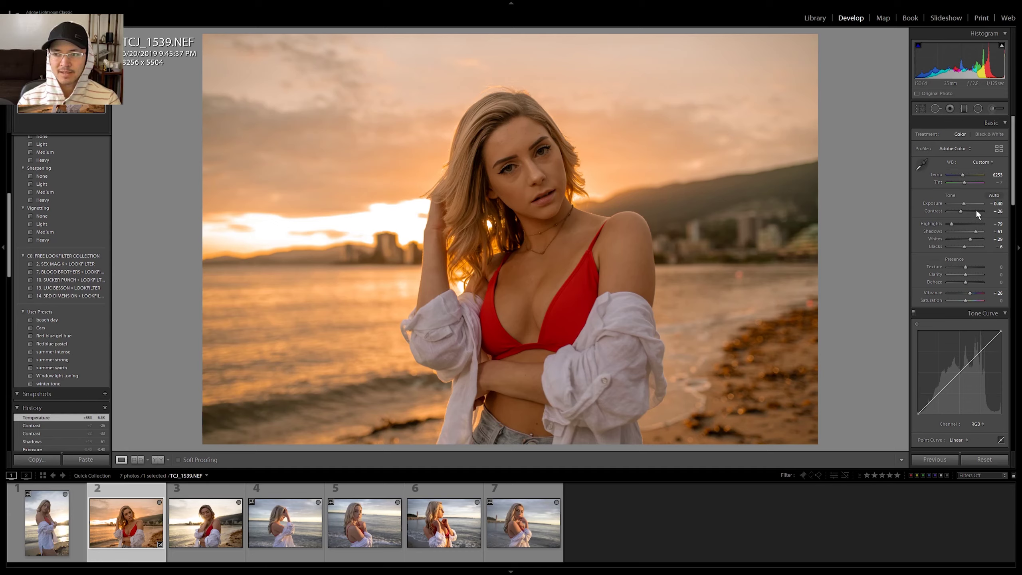
scroll(1007, 238, "down", 4)
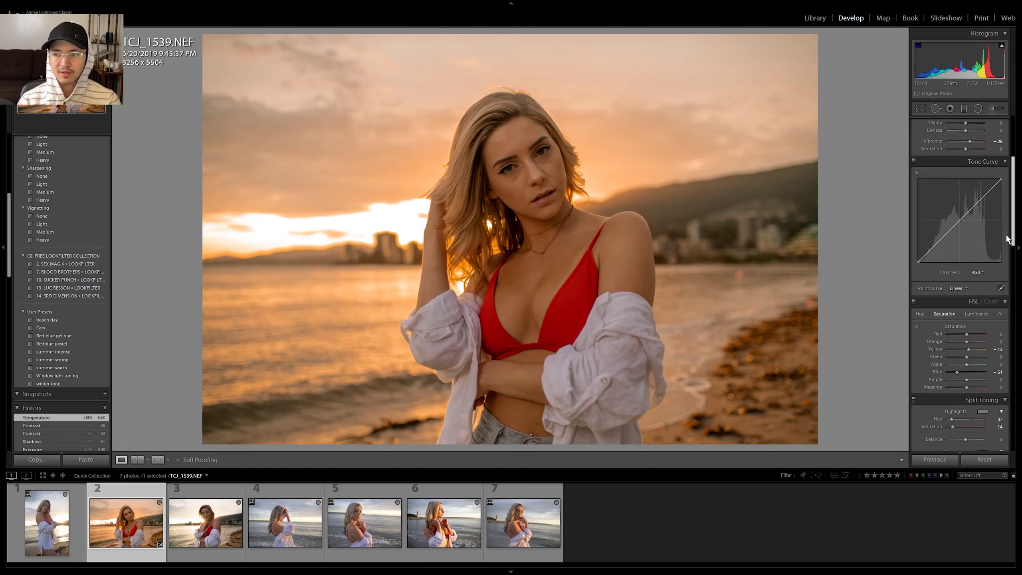
scroll(1008, 239, "down", 10)
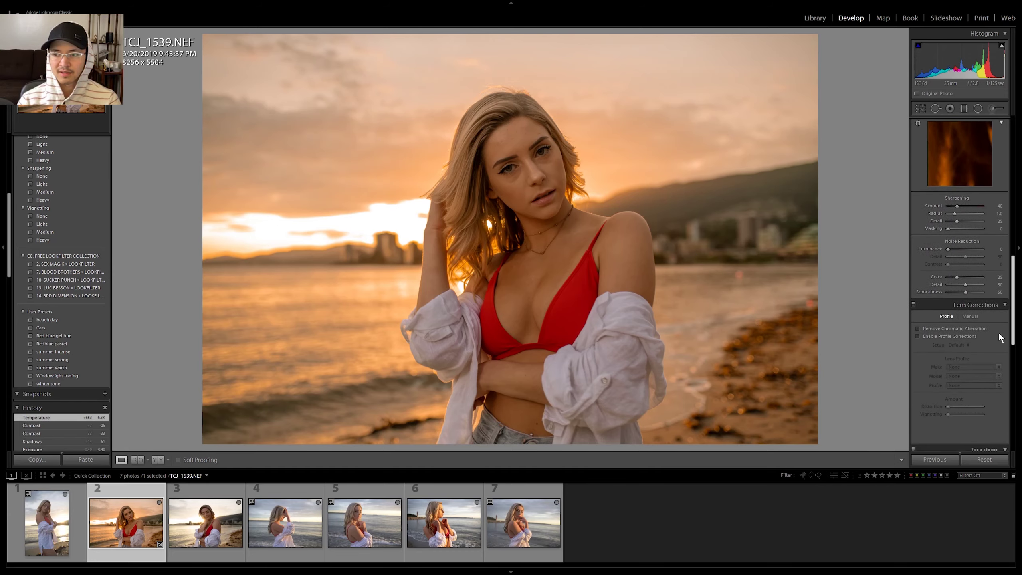
scroll(998, 332, "up", 12)
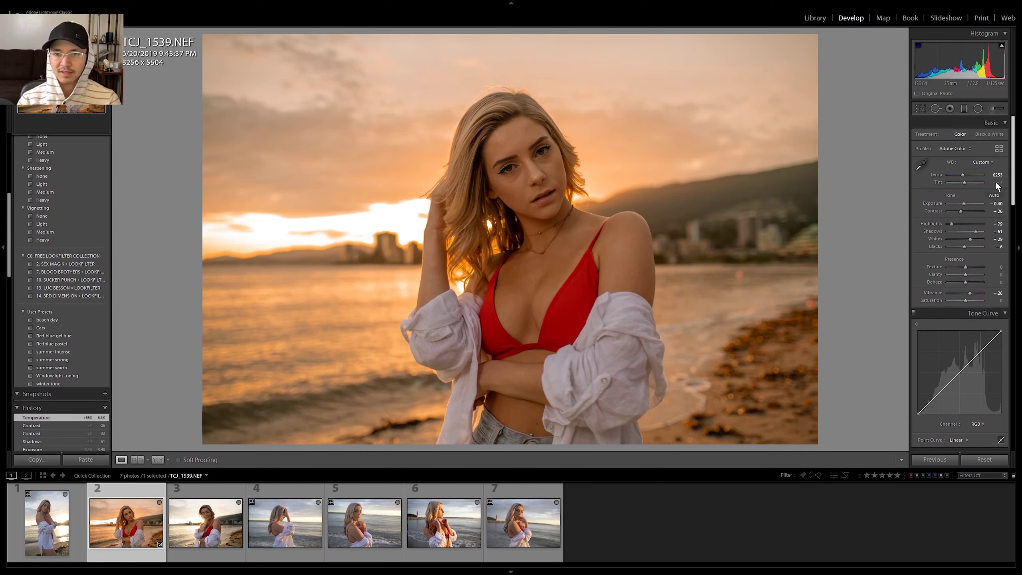
- Send the edited portrait to Adobe Photoshop 2020 for editing and switch to Photoshop
right_click(495, 271)
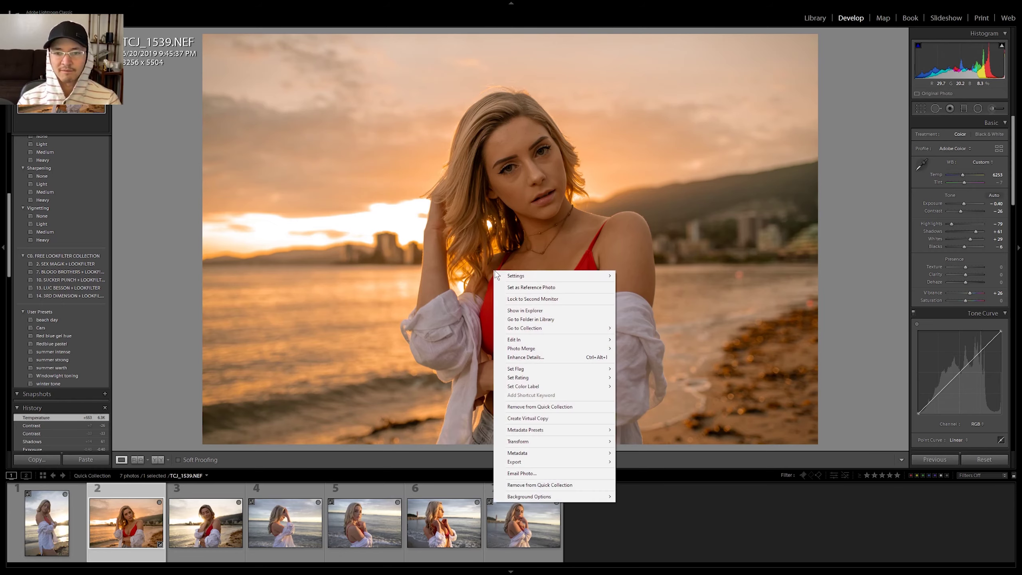
mouse_move(526, 342)
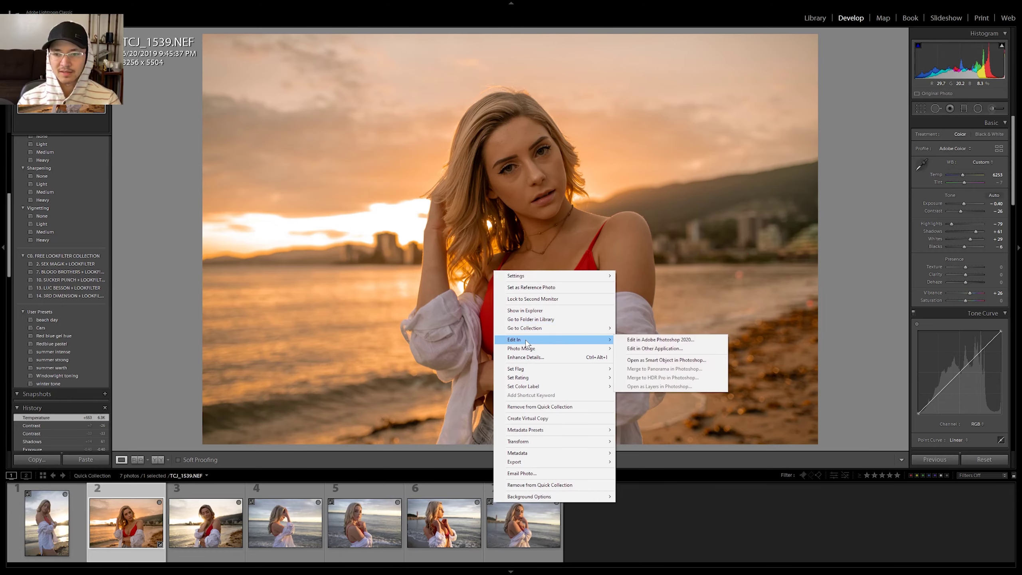
left_click(683, 340)
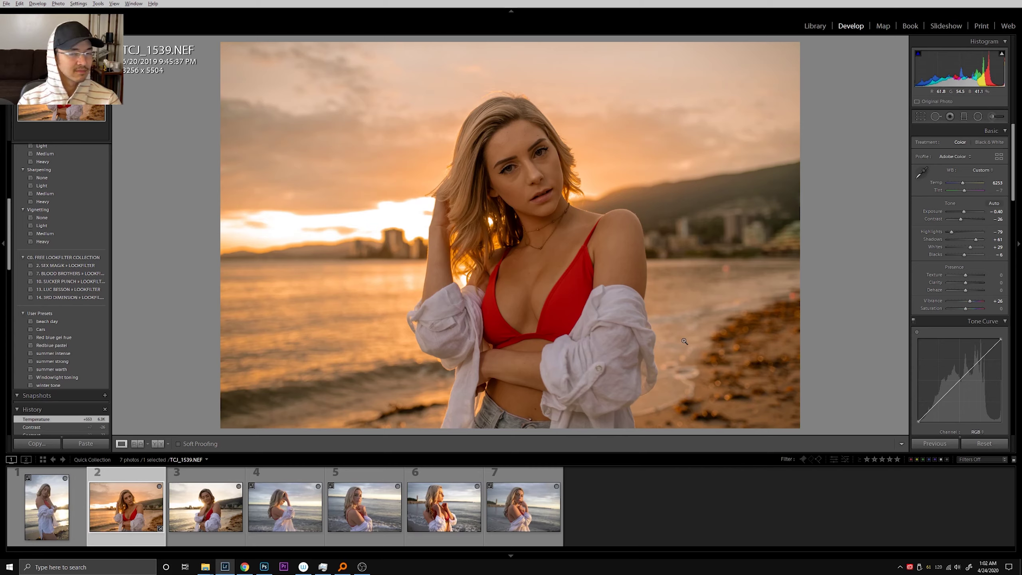
left_click(264, 567)
left_click(678, 336)
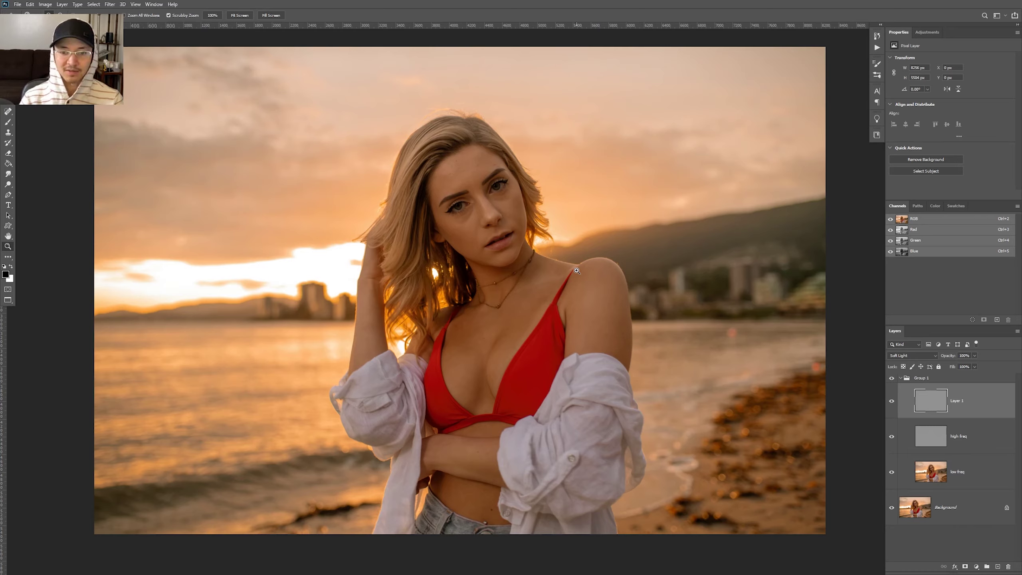
- Select the high freq layer and examine the skin texture and blemishes on the woman's forehead, face, neck and chest
left_click(935, 435)
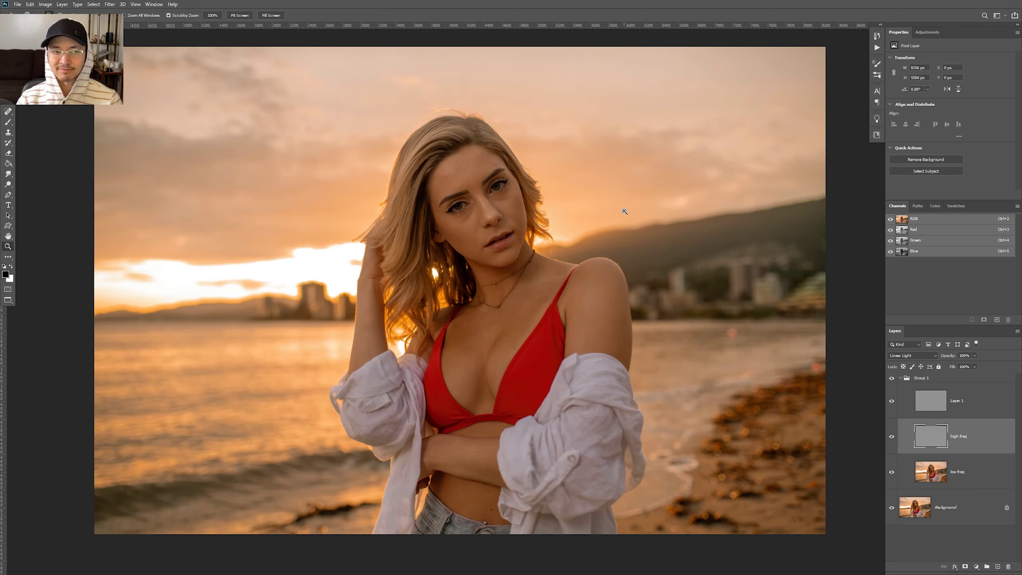
left_click_drag(619, 209, 396, 138)
left_click_drag(380, 377, 403, 375)
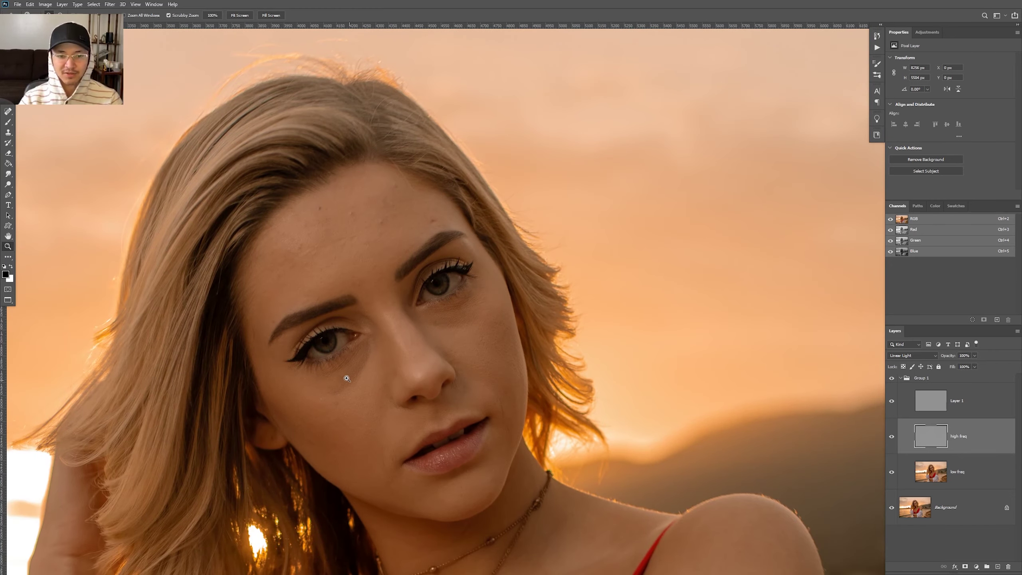
left_click_drag(365, 227, 387, 226)
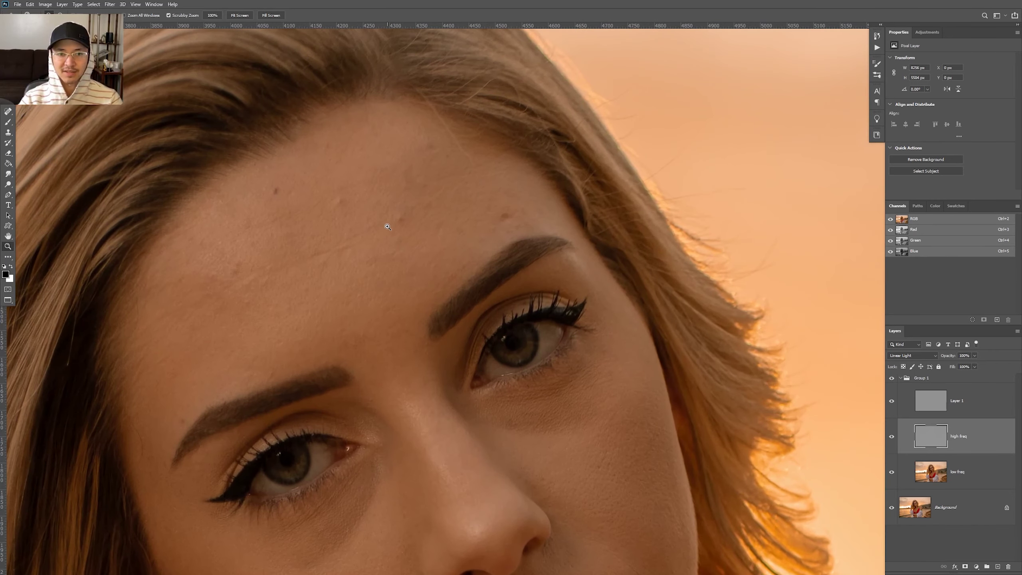
left_click(386, 259, "alt")
scroll(421, 383, "down", 4)
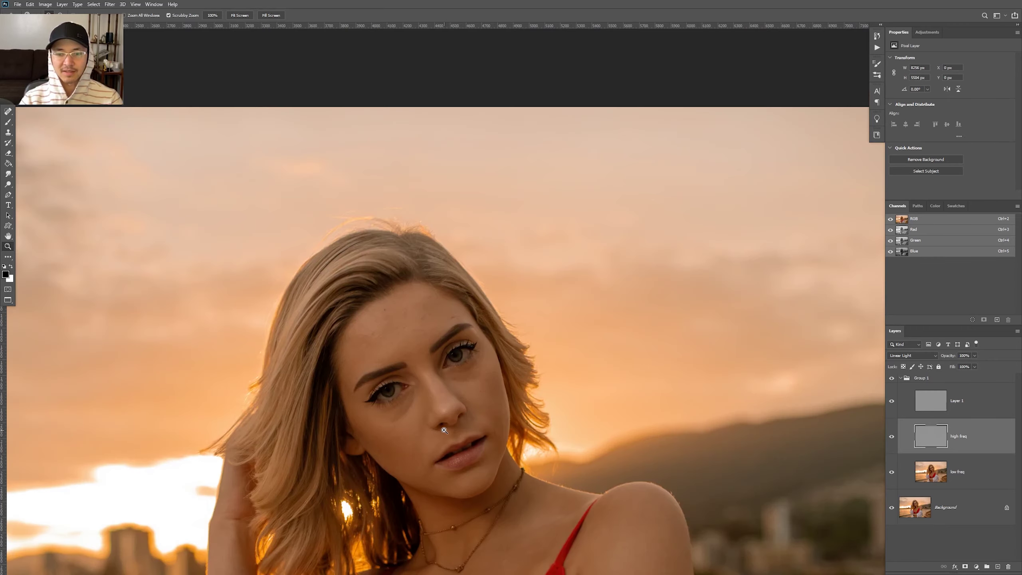
scroll(461, 427, "down", 2)
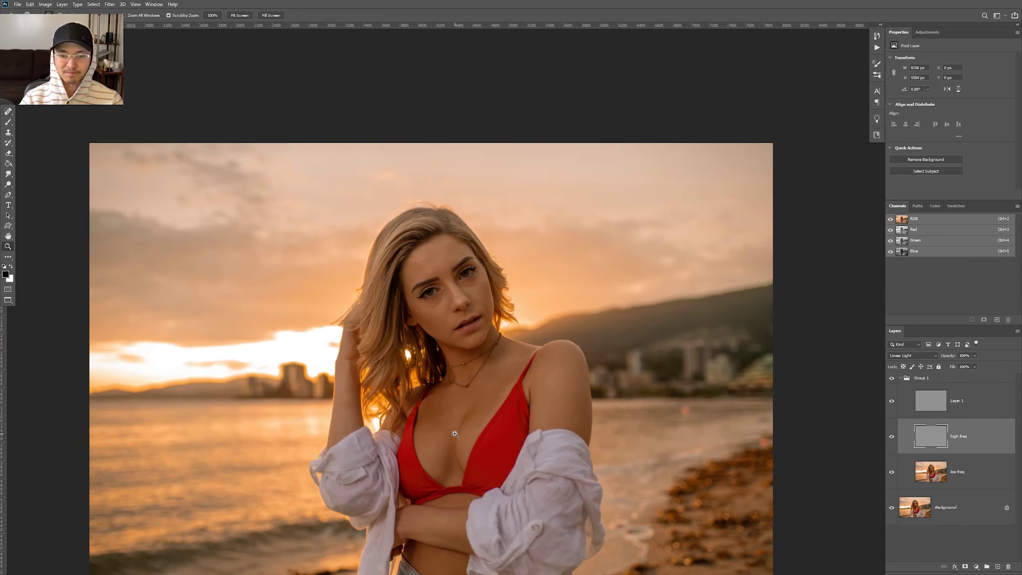
scroll(420, 307, "up", 2)
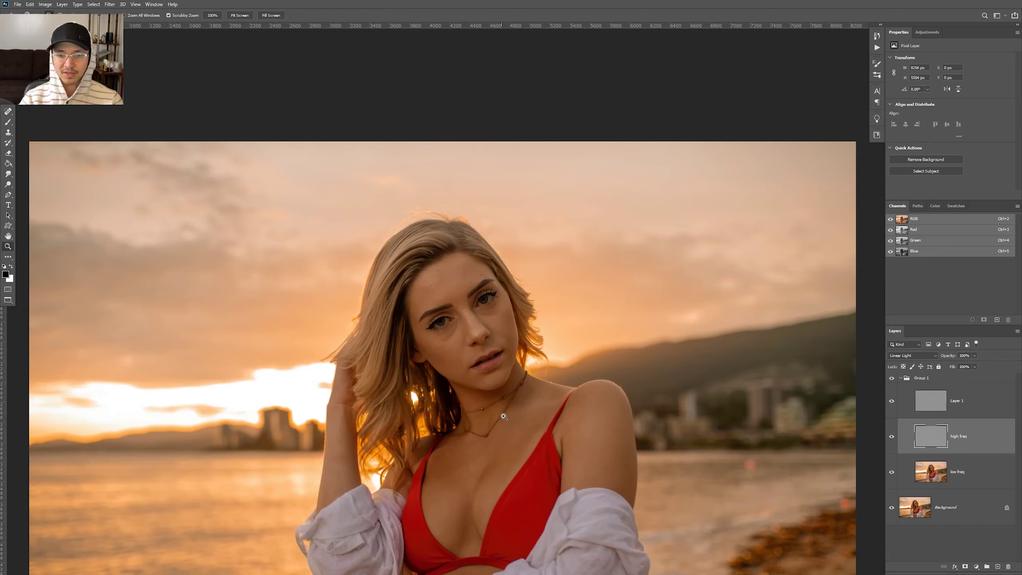
scroll(504, 463, "up", 4)
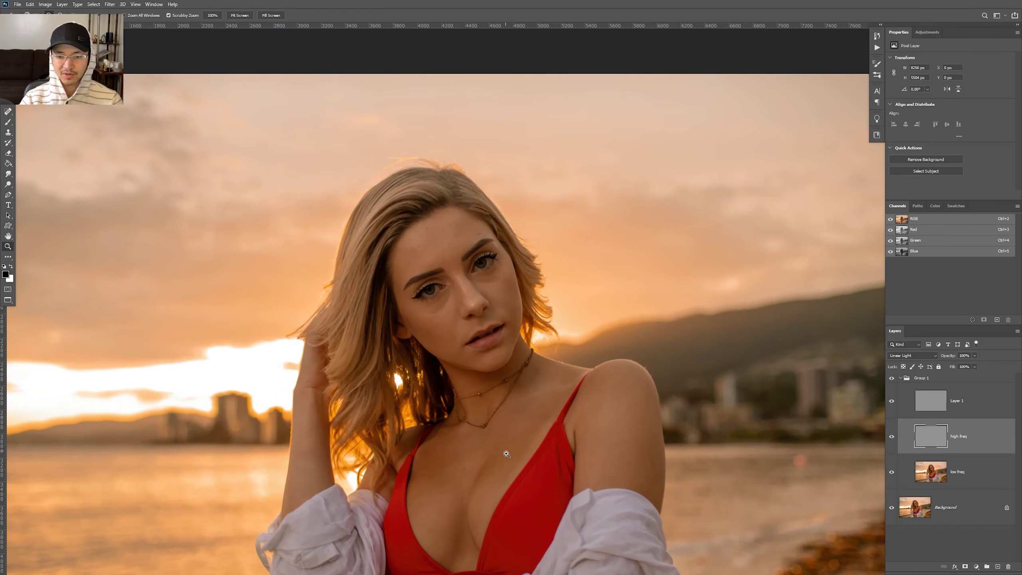
scroll(529, 455, "down", 5)
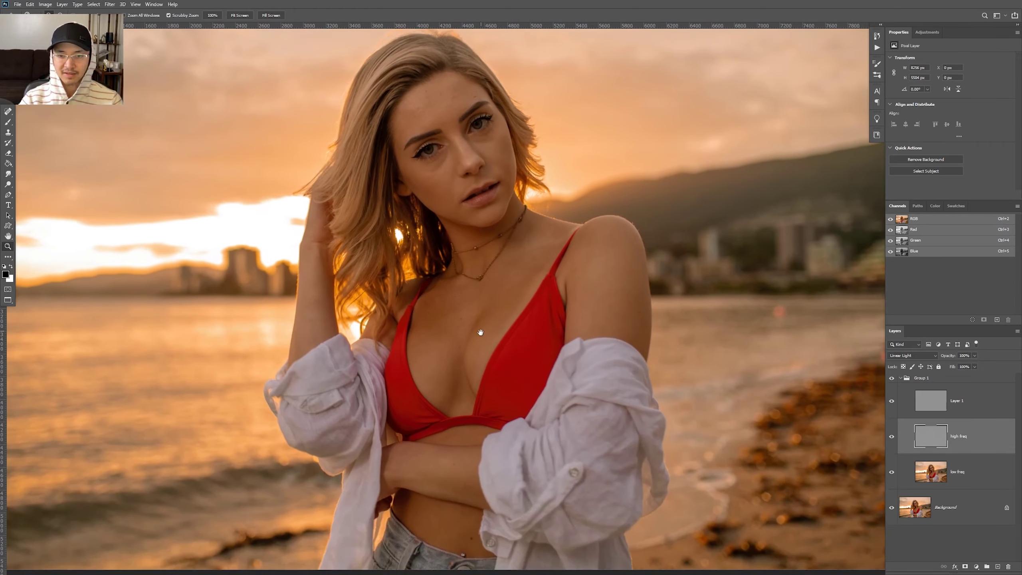
left_click_drag(480, 332, 479, 361)
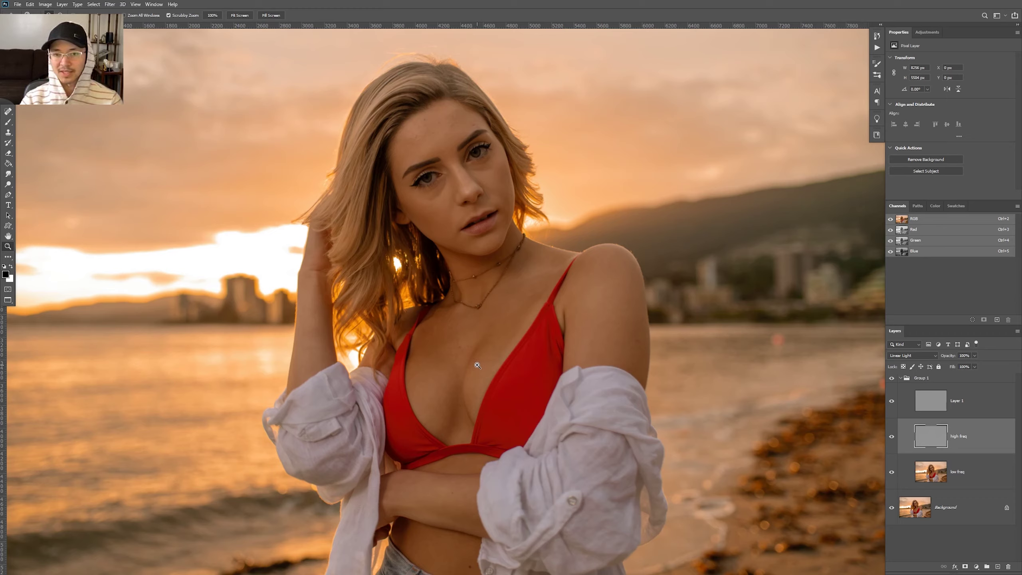
- On the low freq layer, draw a lasso selection around the shadowed skin beneath the eye on the image's left side
left_click(922, 473)
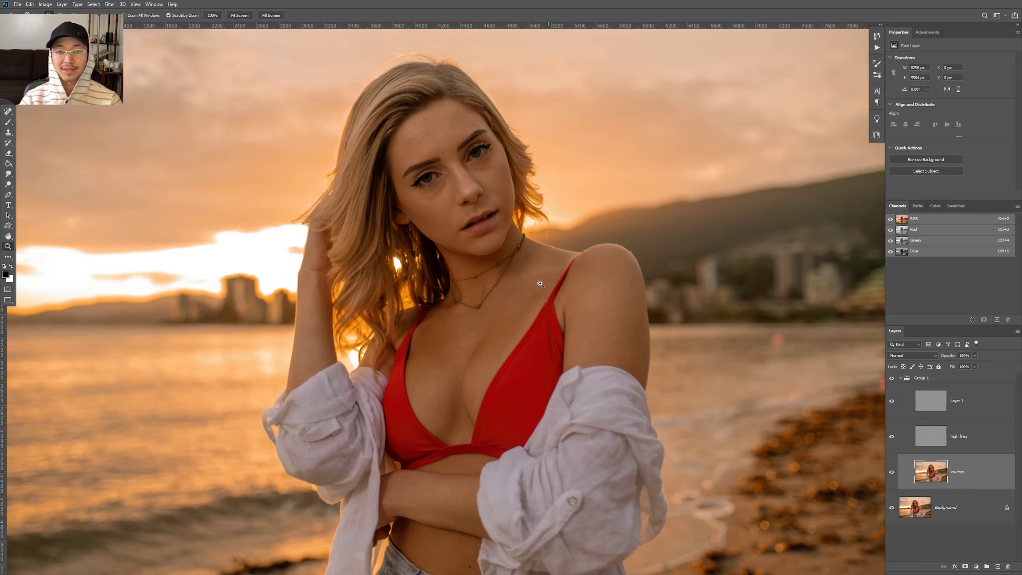
left_click_drag(456, 173, 427, 271)
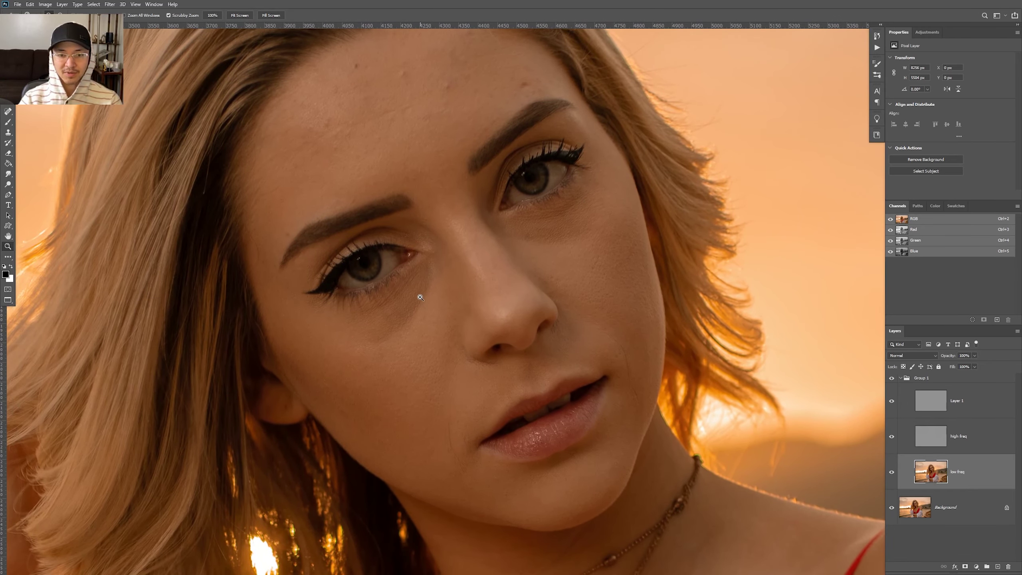
left_click(456, 310, "alt")
key("l")
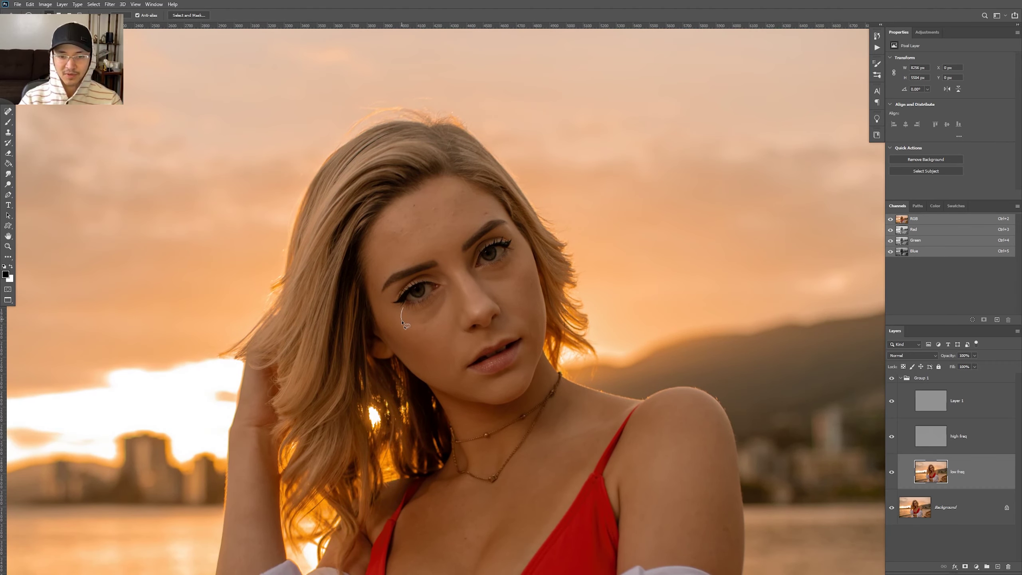
left_click_drag(450, 318, 405, 306)
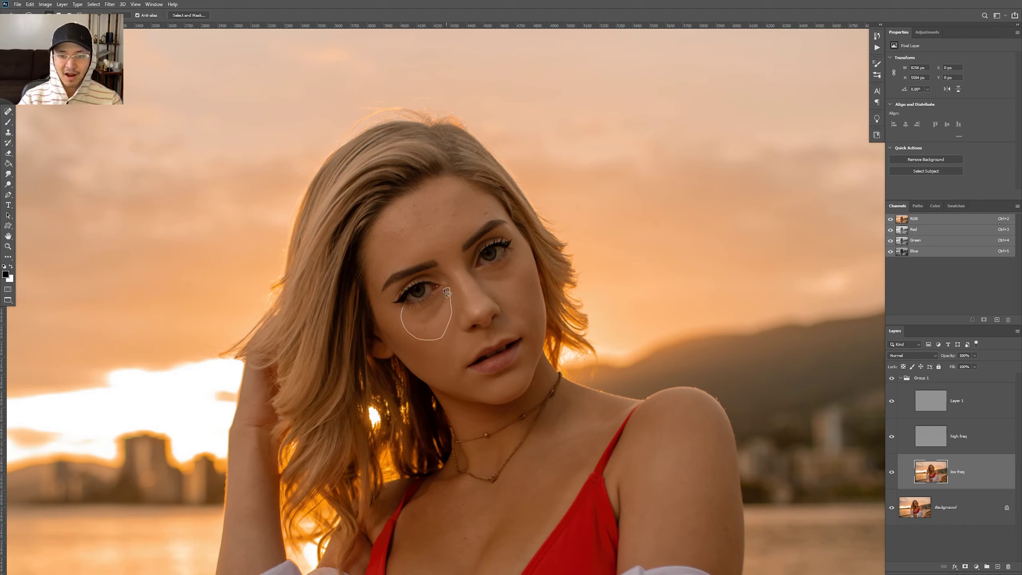
left_click(406, 310)
key("ctrl+z")
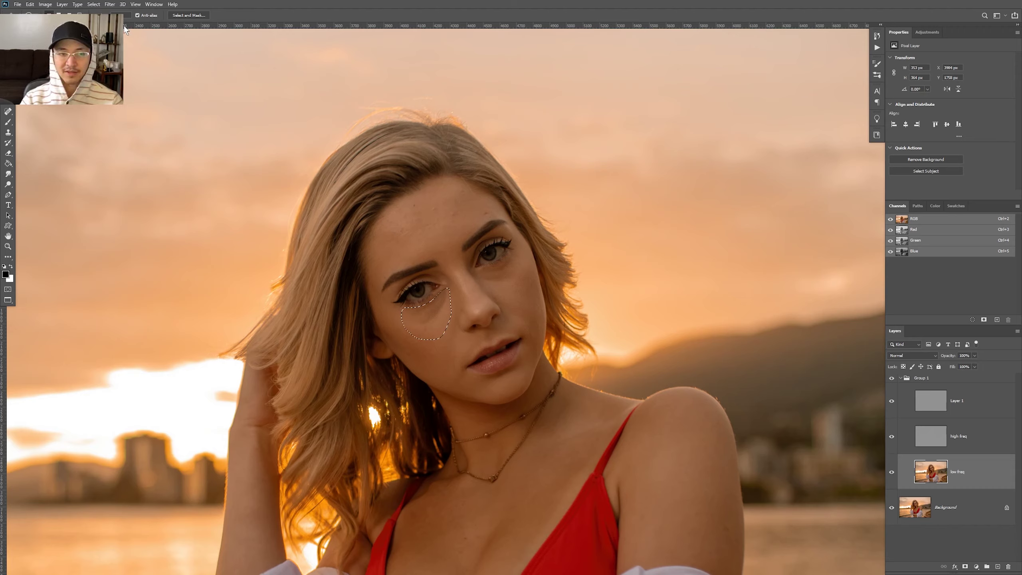
- Apply the Median noise filter to the selected under-eye area with a radius of 47 pixels
left_click(109, 4)
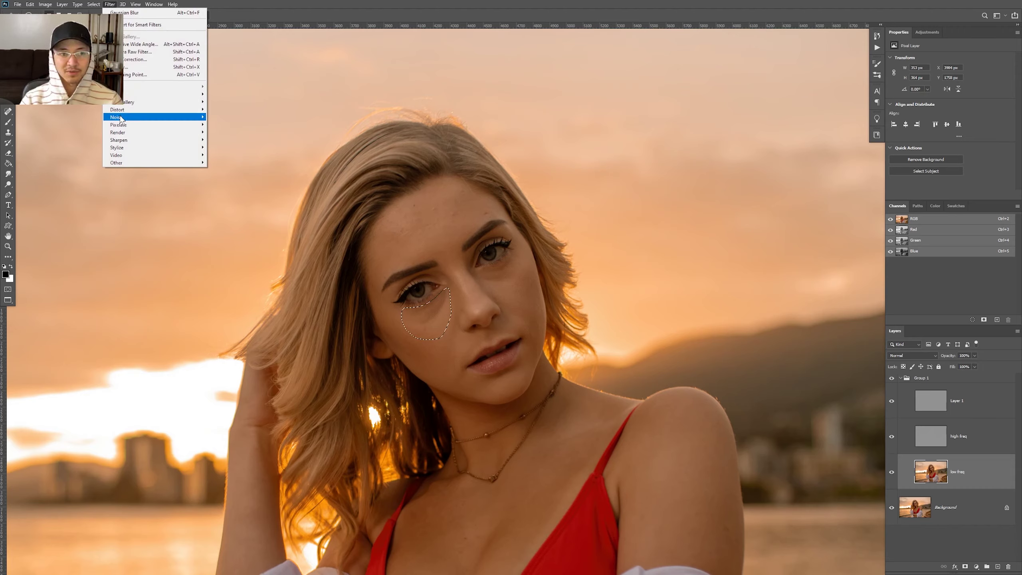
mouse_move(189, 117)
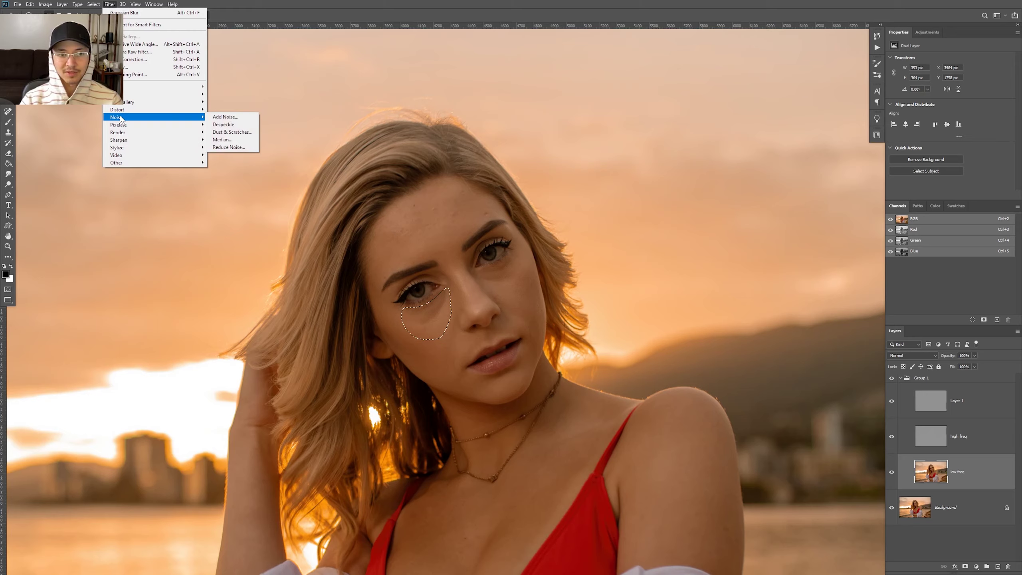
left_click(234, 139)
left_click_drag(501, 134, 597, 126)
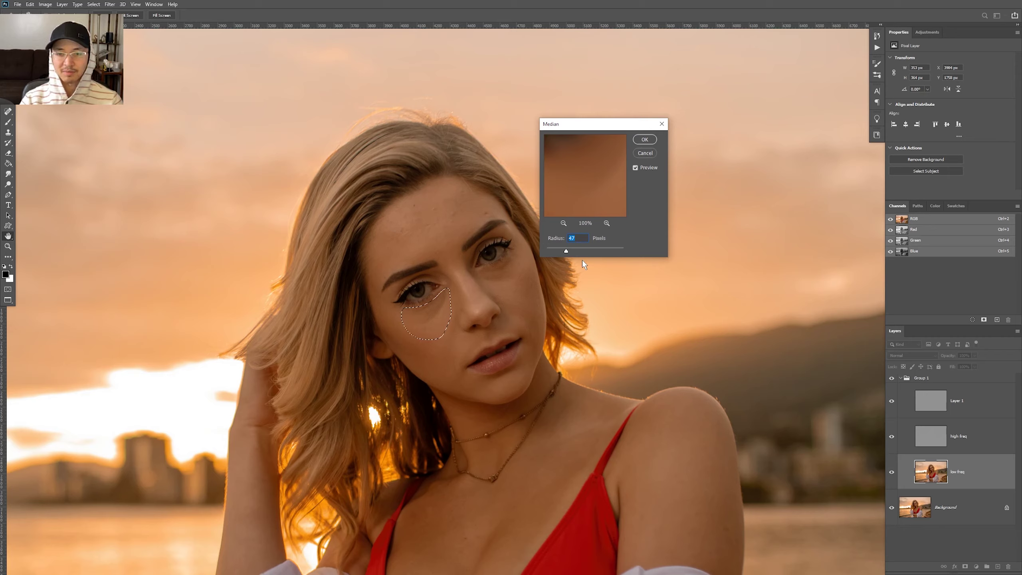
left_click(646, 138)
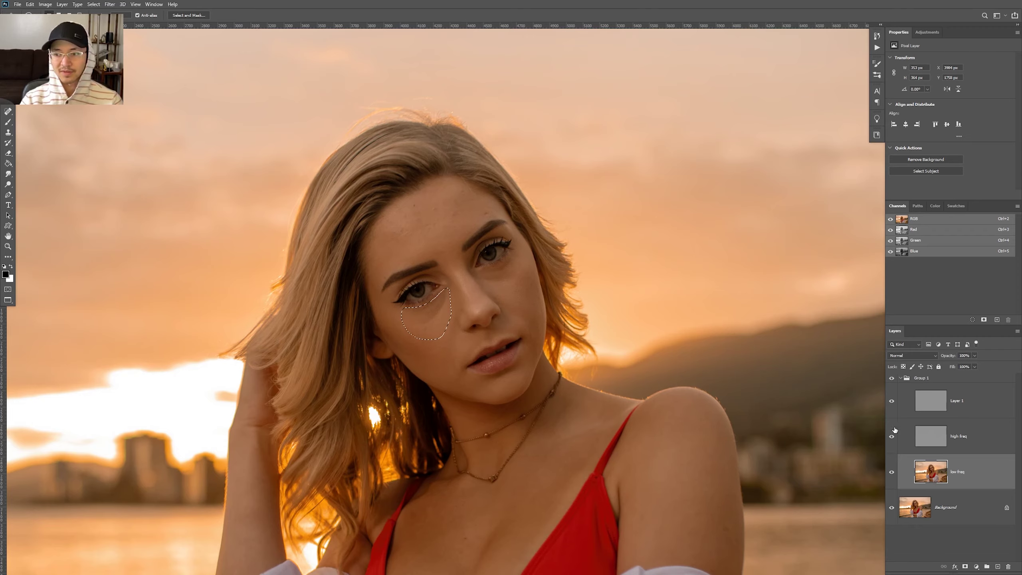
- Hide Layer 1 and the high freq layer, keeping Group 1 visible, to inspect the smoothed low freq skin around the eyes
left_click_drag(891, 435, 891, 378)
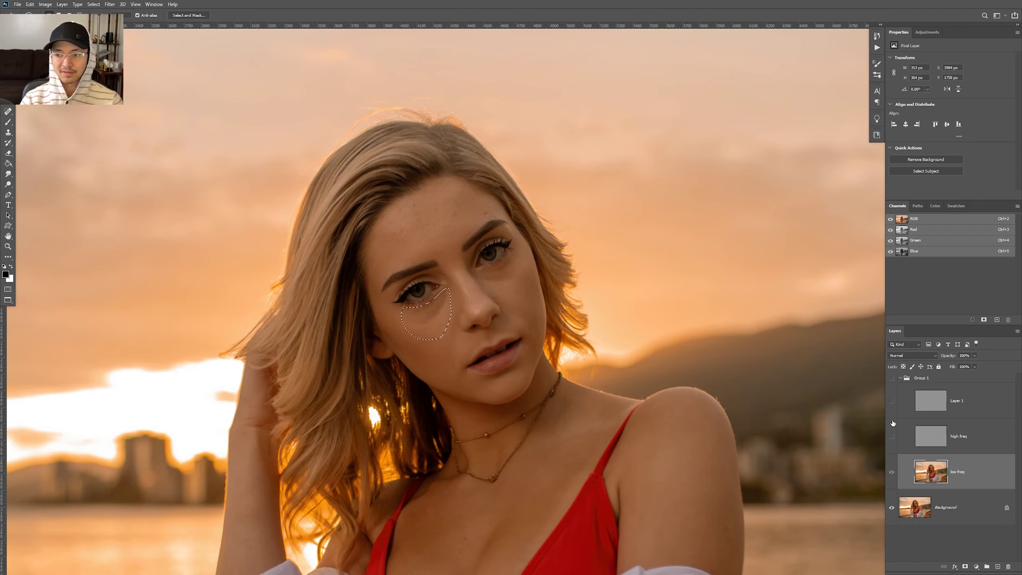
left_click(891, 378)
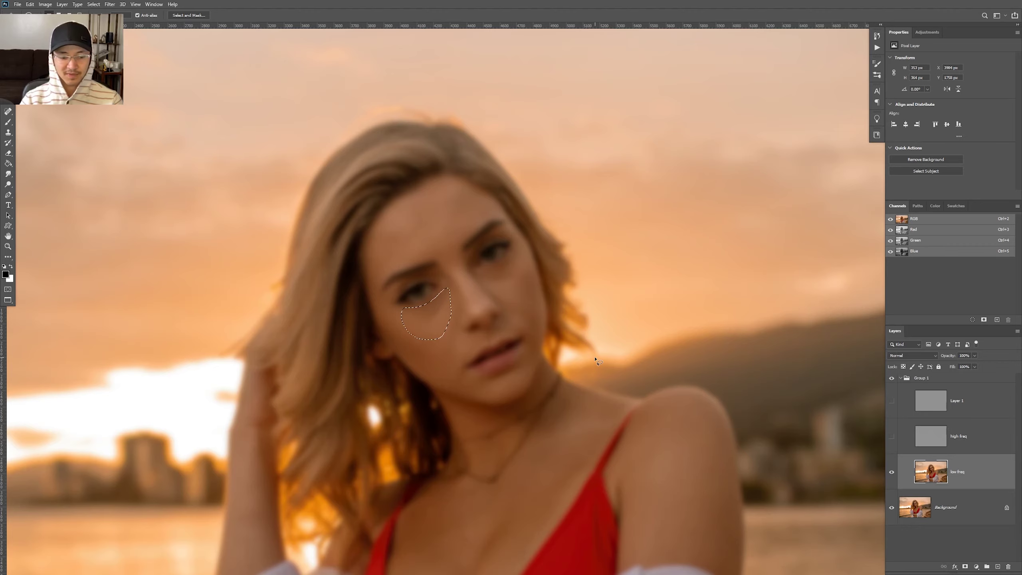
scroll(501, 298, "up", 2)
scroll(501, 298, "up", 2)
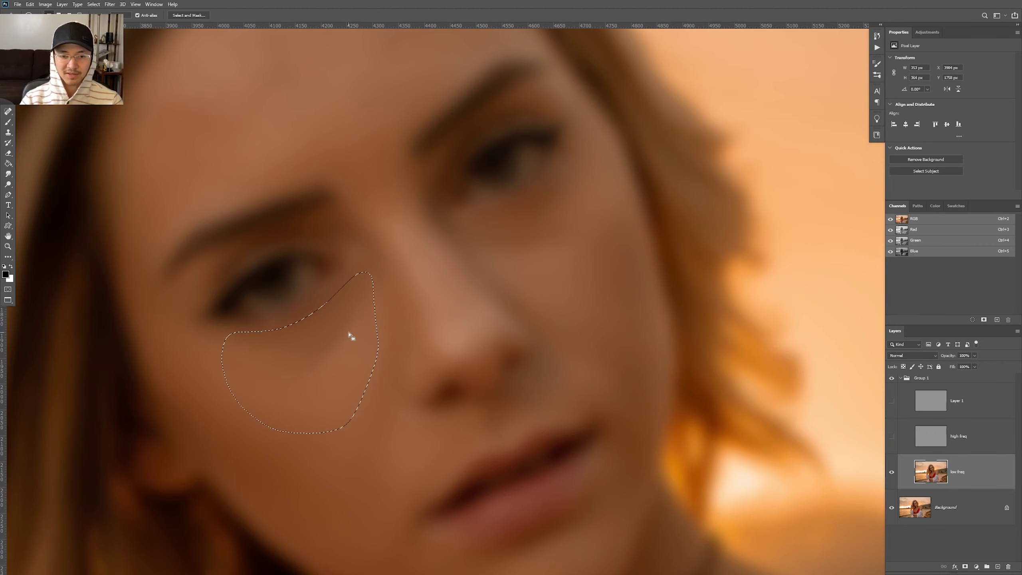
- Toggle the high freq layer's visibility to compare the under-eye area with and without texture, leaving that layer hidden
left_click(891, 437)
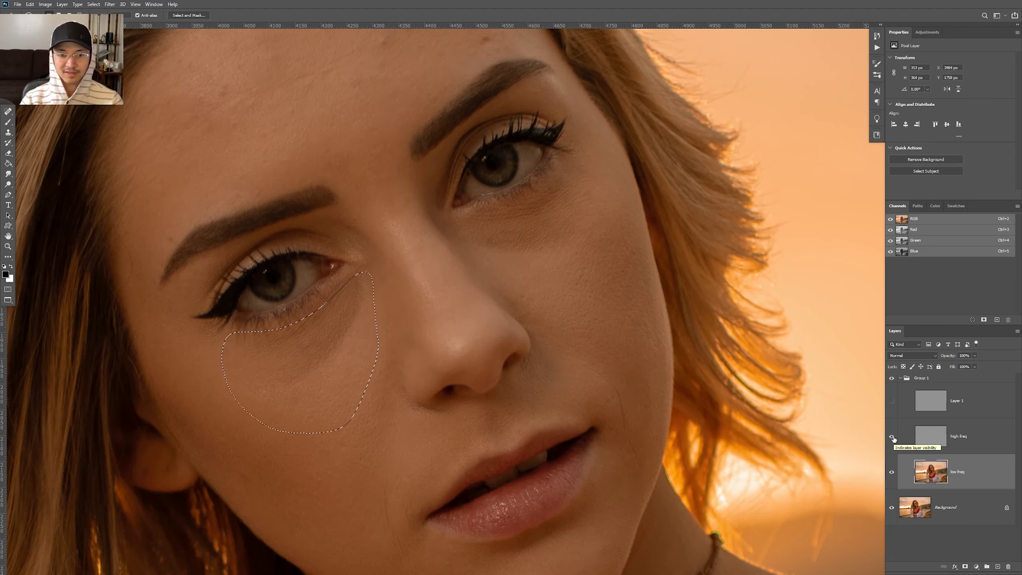
left_click(892, 438)
left_click(891, 437)
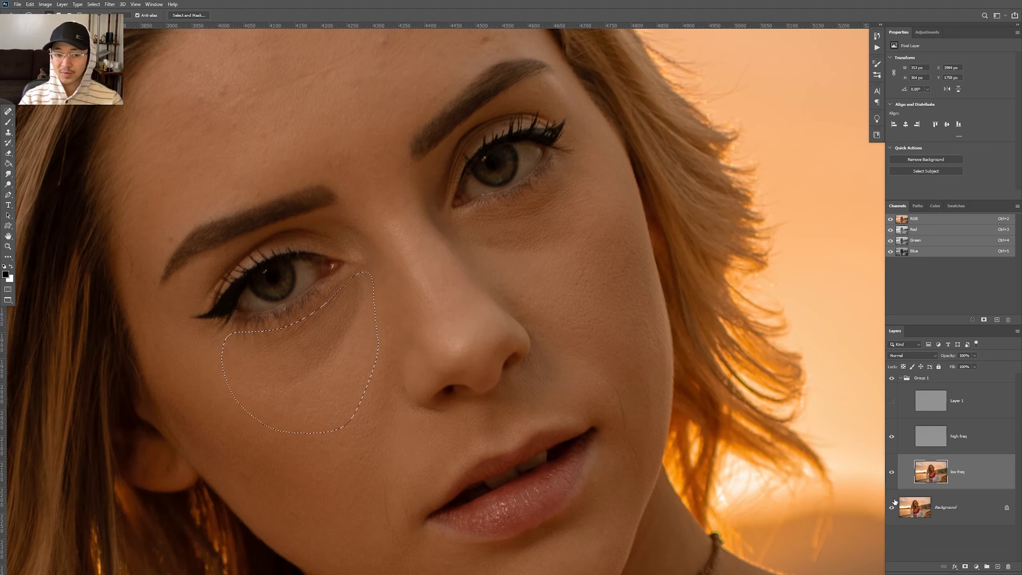
left_click(891, 437)
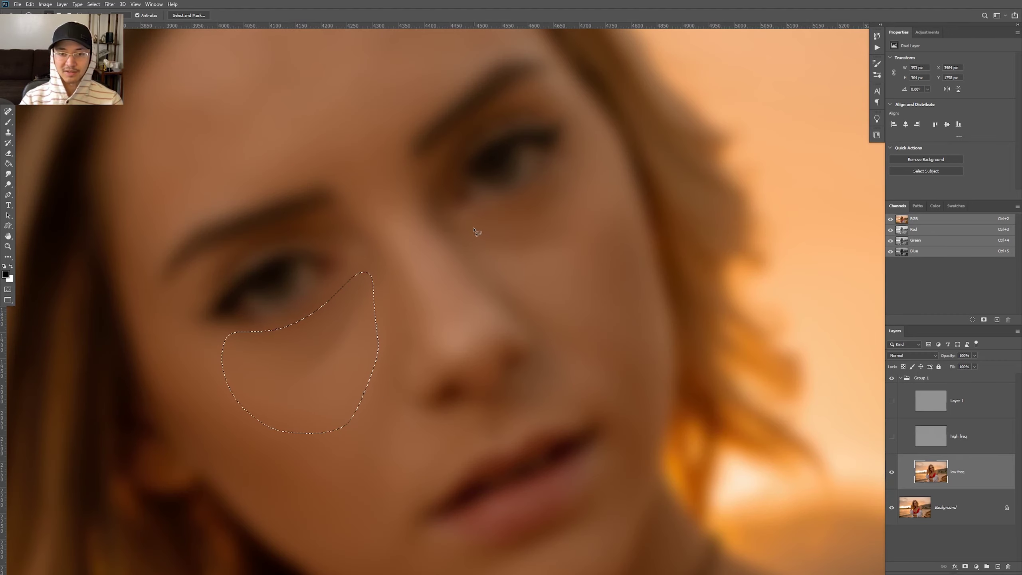
- Lasso the skin beneath the other eye, reapply the Median filter to it and clear the selection
mouse_move(466, 226)
left_mouse_down()
mouse_move(483, 264)
mouse_move(545, 276)
mouse_move(577, 261)
mouse_move(594, 210)
mouse_move(581, 176)
mouse_move(561, 175)
mouse_move(487, 221)
left_mouse_up()
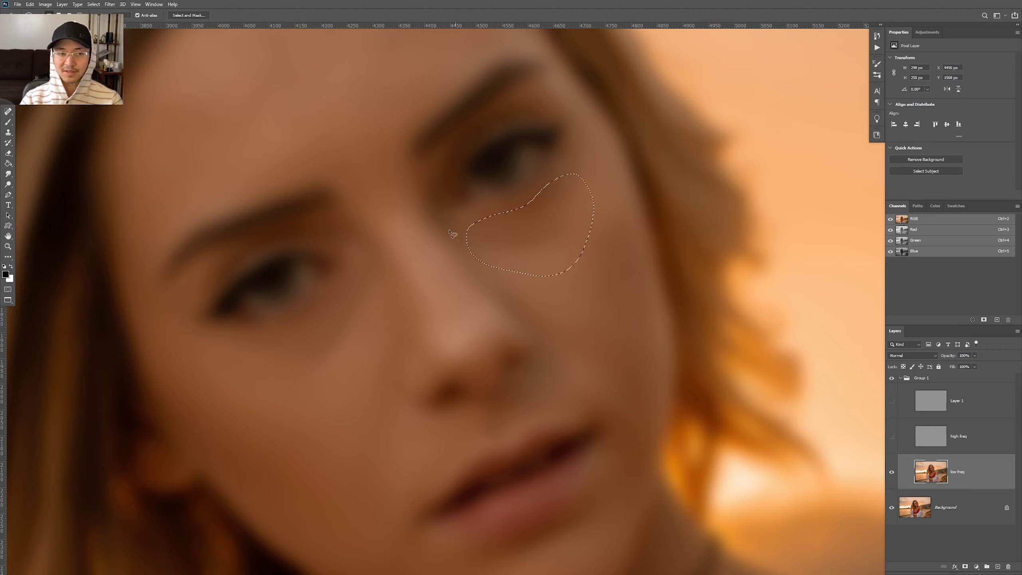
left_click(110, 5)
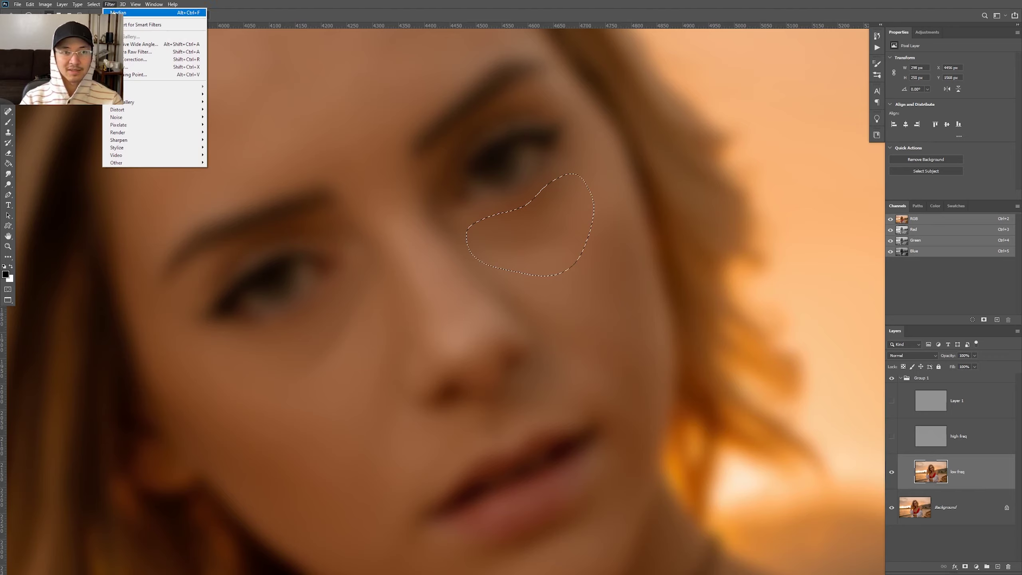
left_click(124, 14)
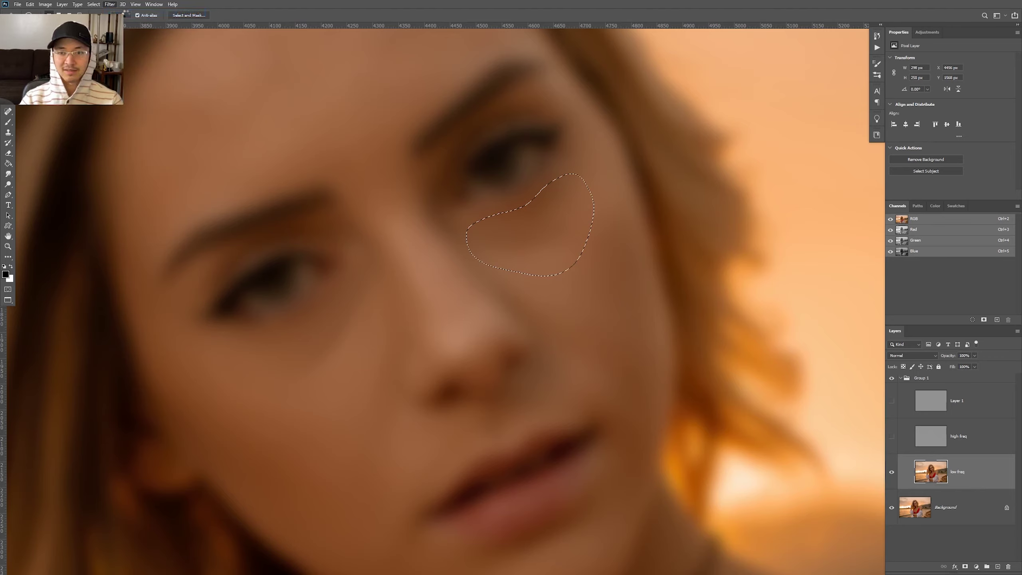
key("ctrl+d")
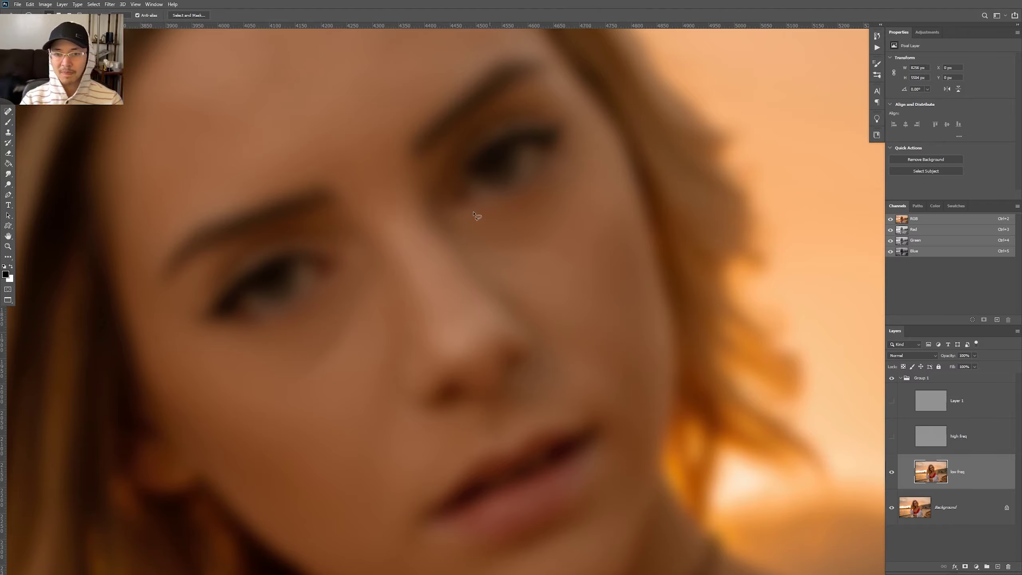
- Paint sampled skin tones over the shadow beneath the image-left eye on the low freq layer, using an enlarged brush at reduced opacity
scroll(360, 334, "up", 3)
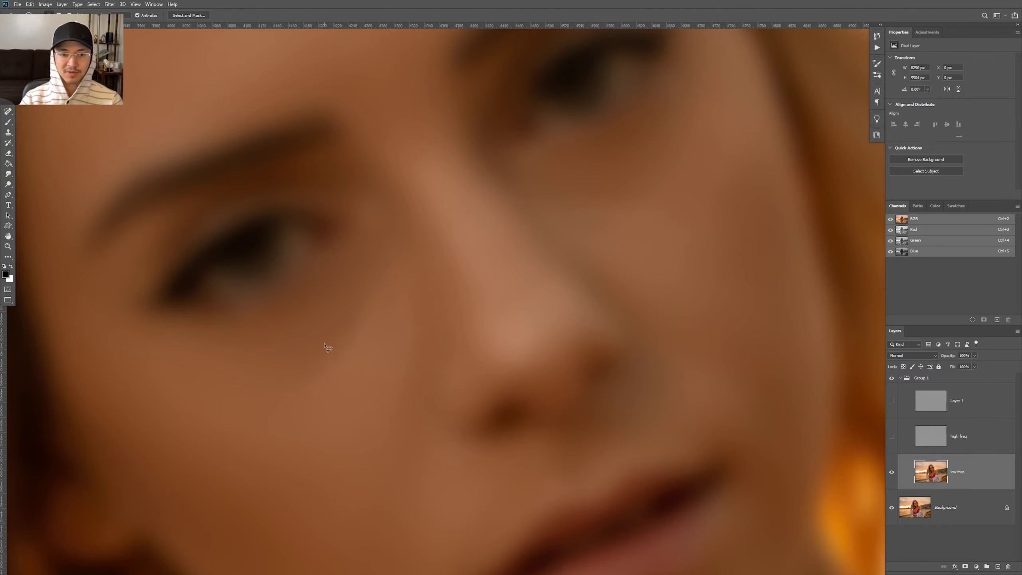
scroll(380, 373, "down", 1)
scroll(380, 372, "down", 3)
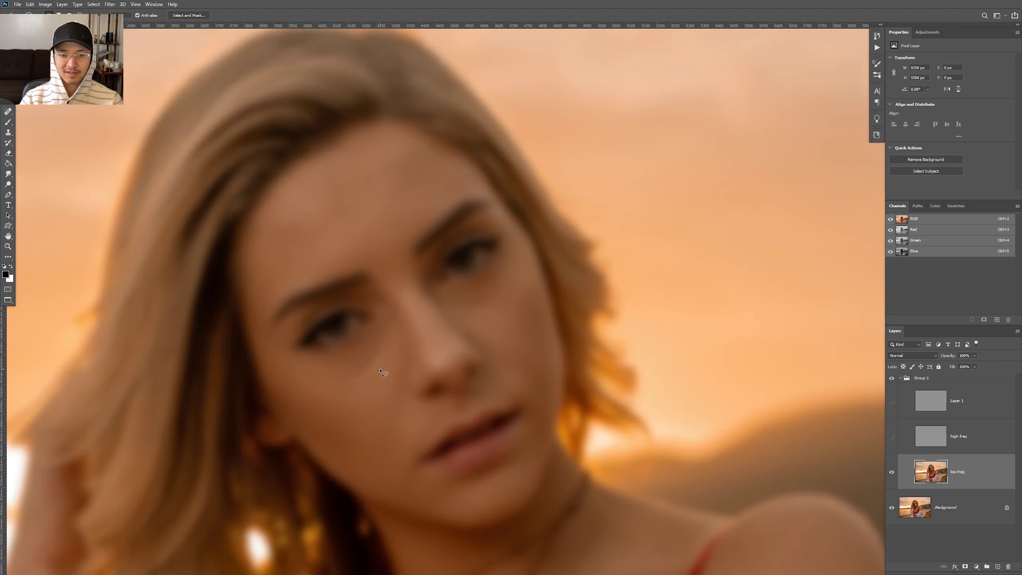
key("b")
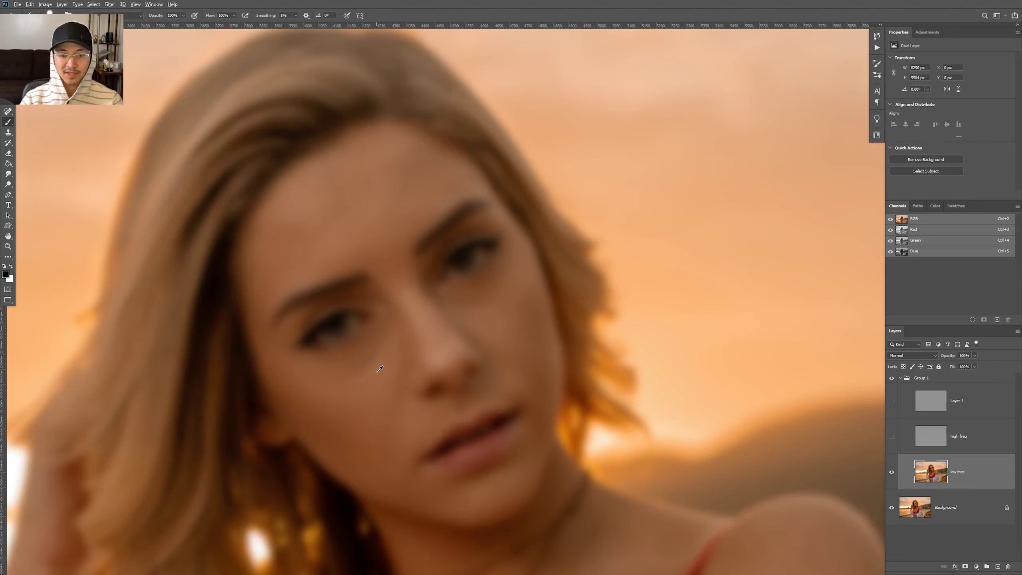
left_click(379, 368, "alt")
key("bracketright")
key("bracketright")
key("bracketright")
key("bracketright")
key("bracketright")
key("bracketright")
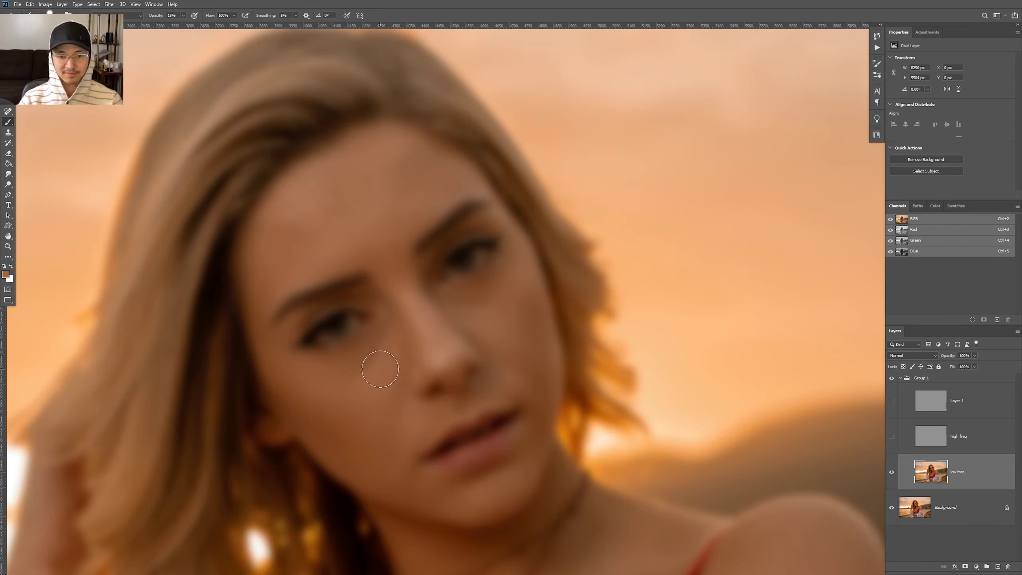
left_click(381, 365, "alt")
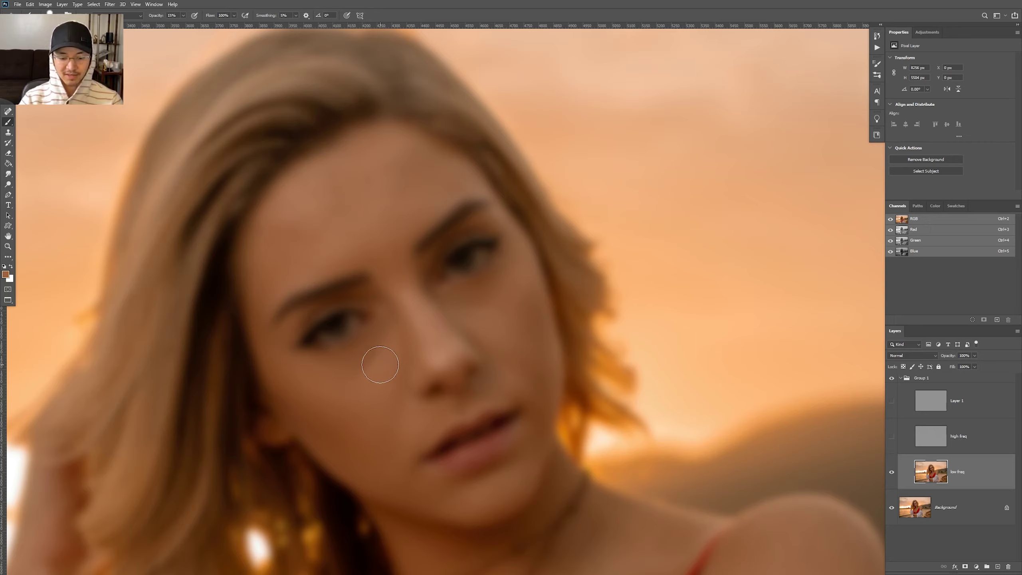
mouse_move(380, 348)
left_mouse_down()
mouse_move(376, 338)
mouse_move(353, 370)
mouse_move(405, 358)
mouse_move(342, 293)
mouse_move(390, 335)
mouse_move(376, 338)
mouse_move(359, 367)
mouse_move(381, 342)
mouse_move(404, 360)
mouse_move(389, 351)
left_mouse_up()
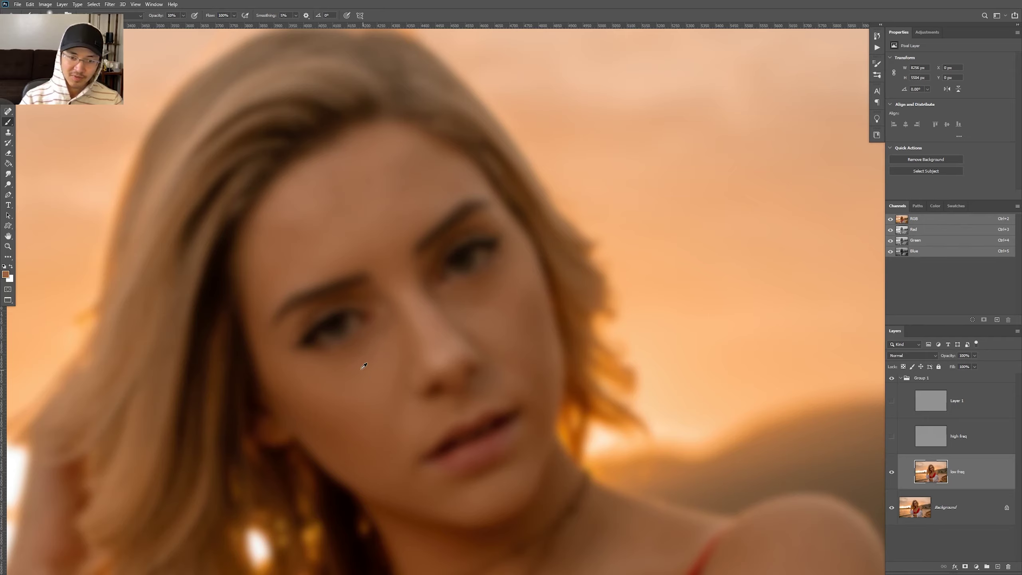
left_click(392, 369, "alt")
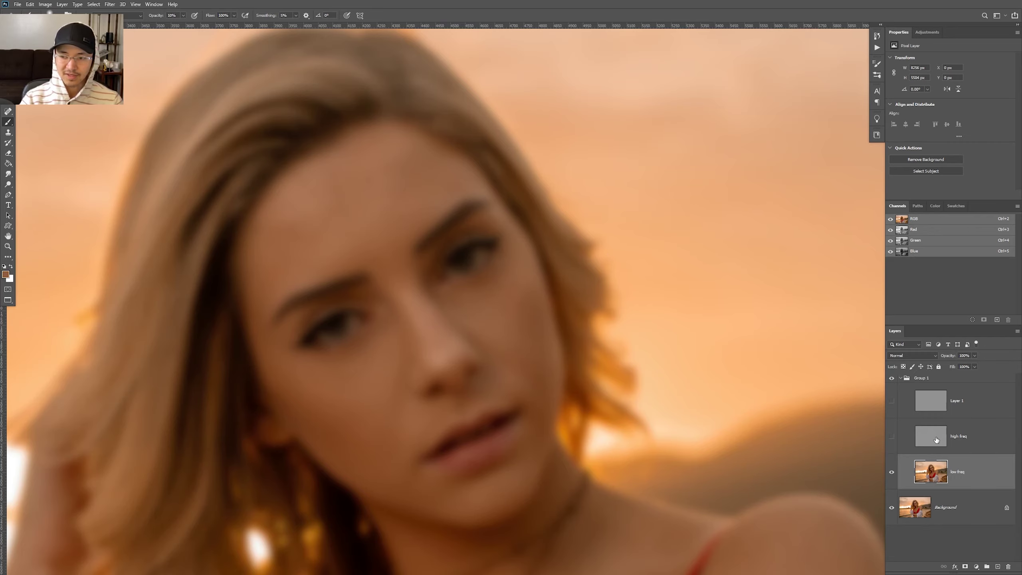
- Show the high freq layer and Layer 1 again to review the retouched face with its skin texture restored
left_click(891, 434)
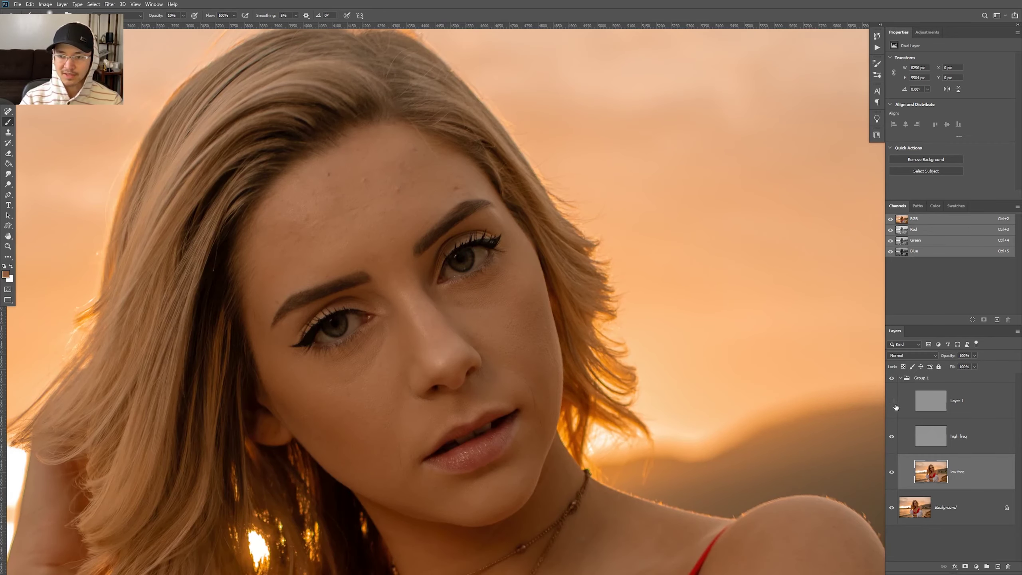
scroll(479, 460, "down", 5)
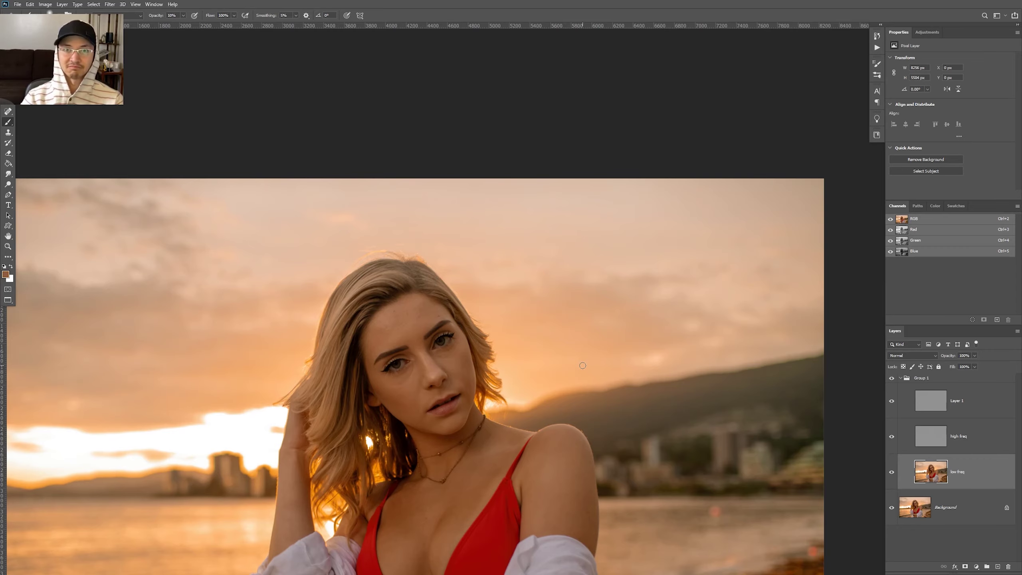
scroll(426, 414, "up", 5)
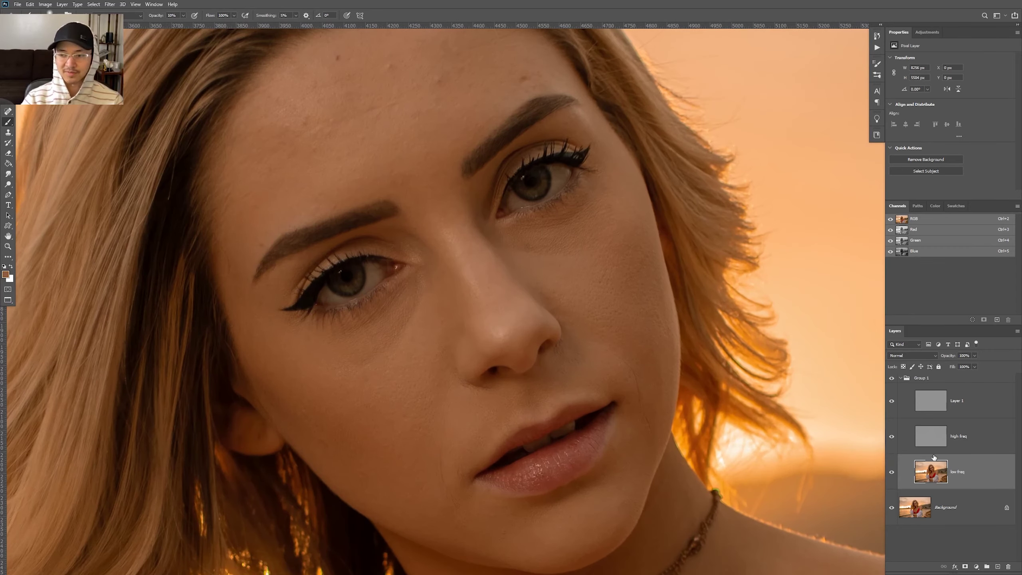
- Smooth the creases beneath the image-left eye on the high freq layer with the Spot Healing Brush
key("alt+bracketright")
scroll(423, 371, "up", 2)
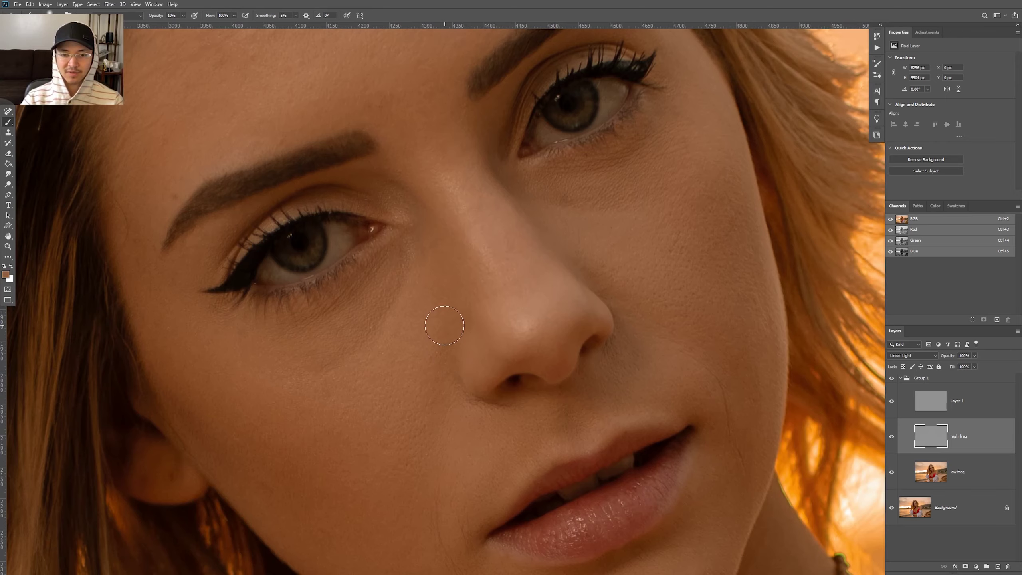
scroll(445, 322, "down", 3)
key("j")
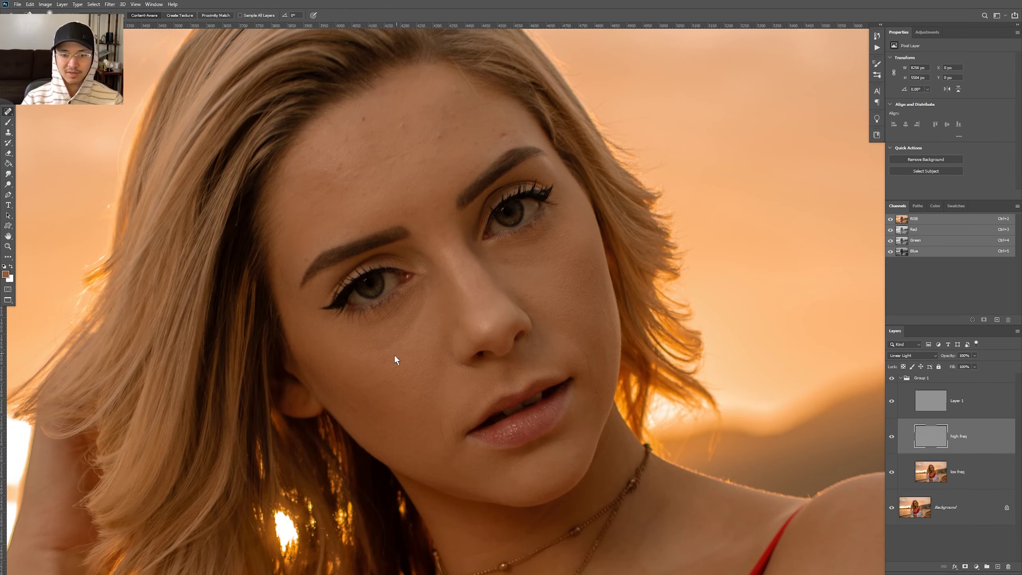
left_click(392, 358, "alt")
left_click(545, 217)
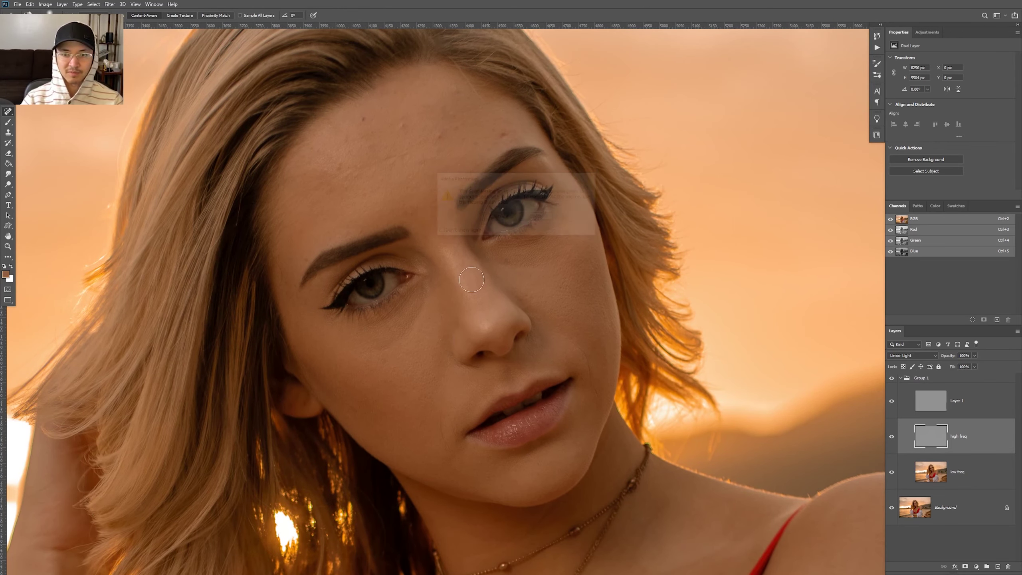
right_click(9, 112)
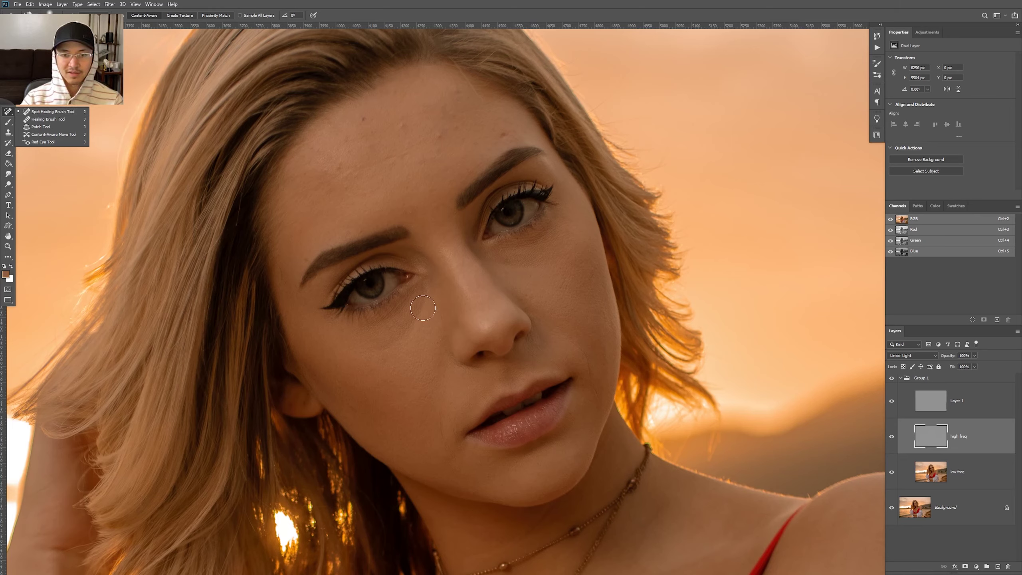
mouse_move(419, 297)
left_mouse_down()
mouse_move(416, 314)
mouse_move(376, 348)
mouse_move(364, 334)
left_mouse_up()
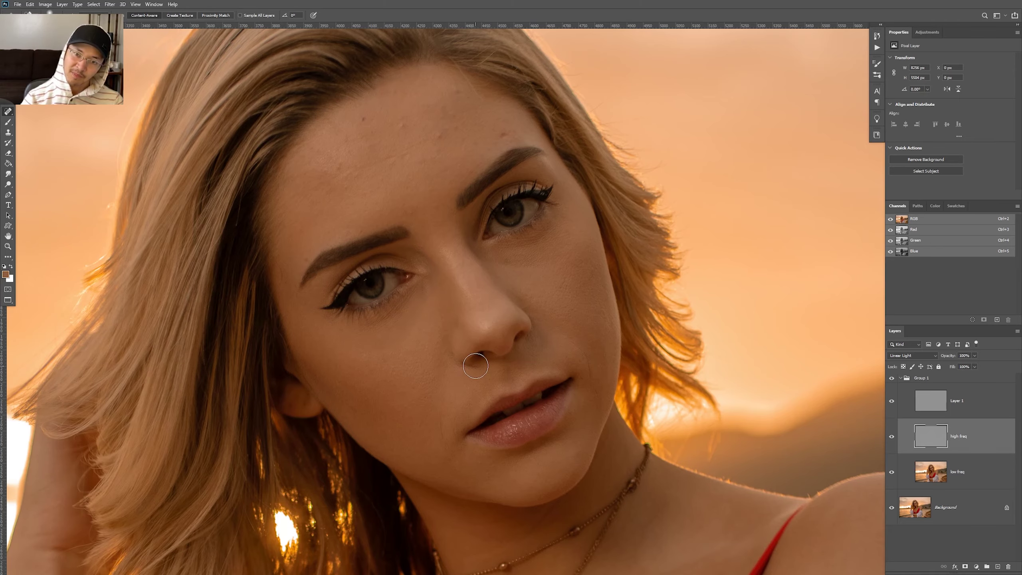
scroll(475, 365, "down", 5)
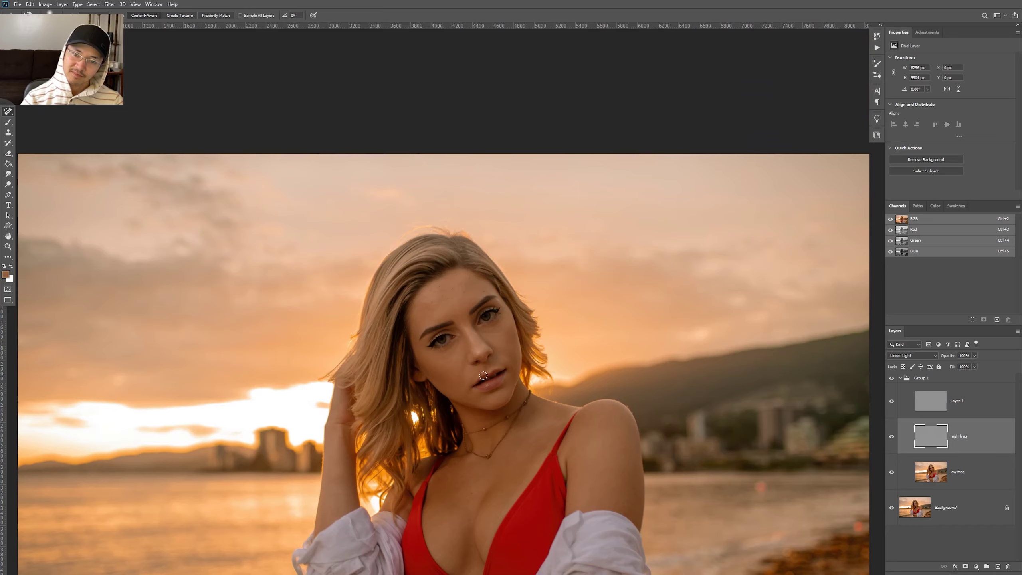
scroll(482, 376, "up", 5)
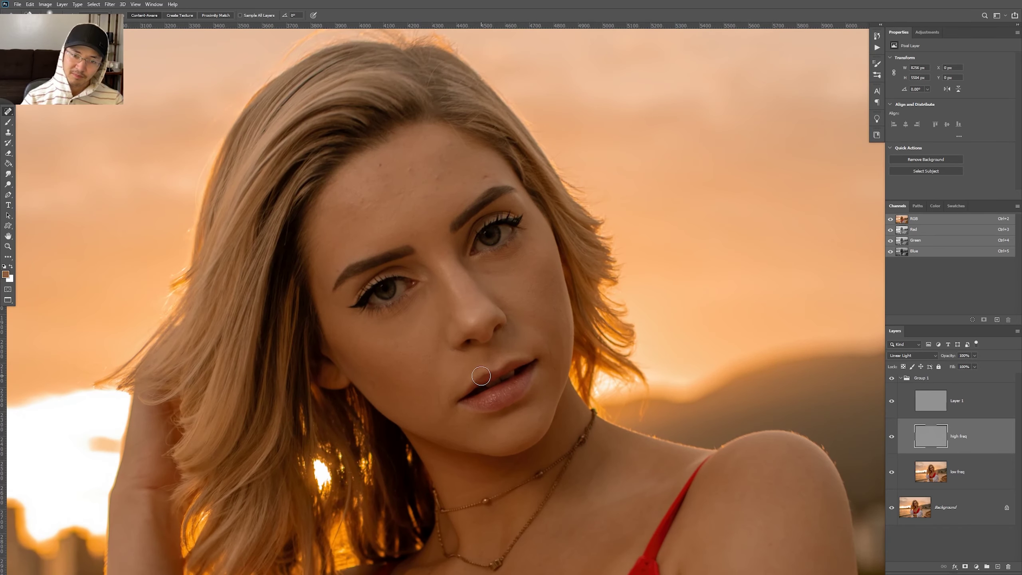
- Set the Clone Stamp to sample Current Layer and clone clean cheek texture over the skin beneath the image-left eye
key("x")
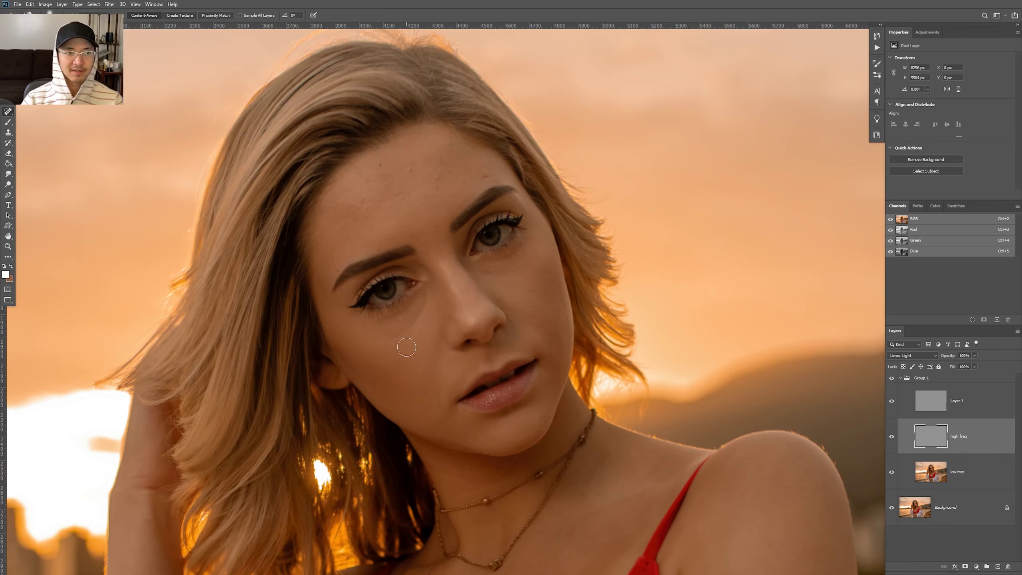
key("s")
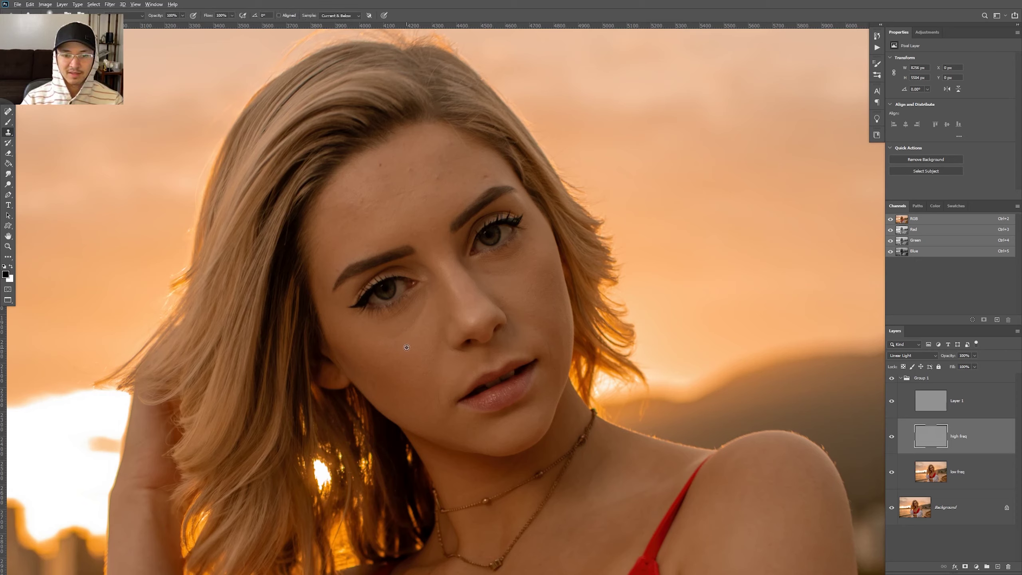
left_click(336, 16)
left_click(334, 25)
left_click_drag(397, 337, 426, 301)
left_click(408, 342, "alt")
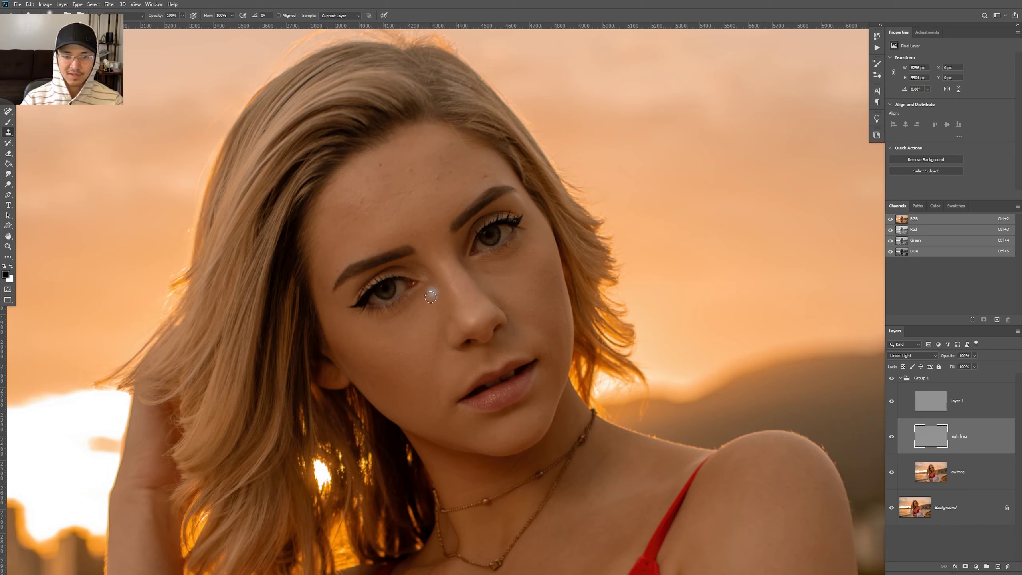
left_click_drag(419, 325, 383, 333)
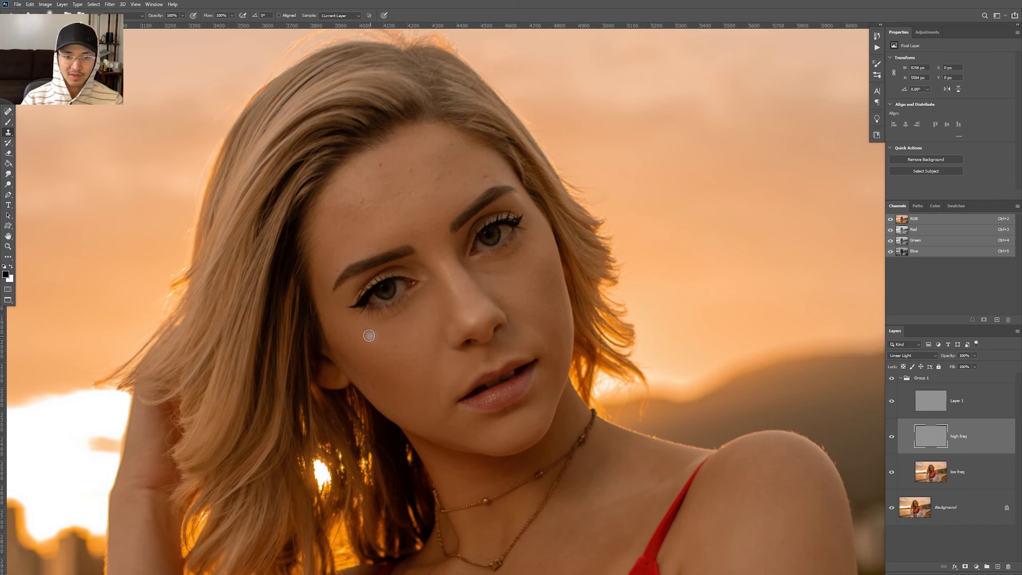
scroll(411, 363, "down", 3)
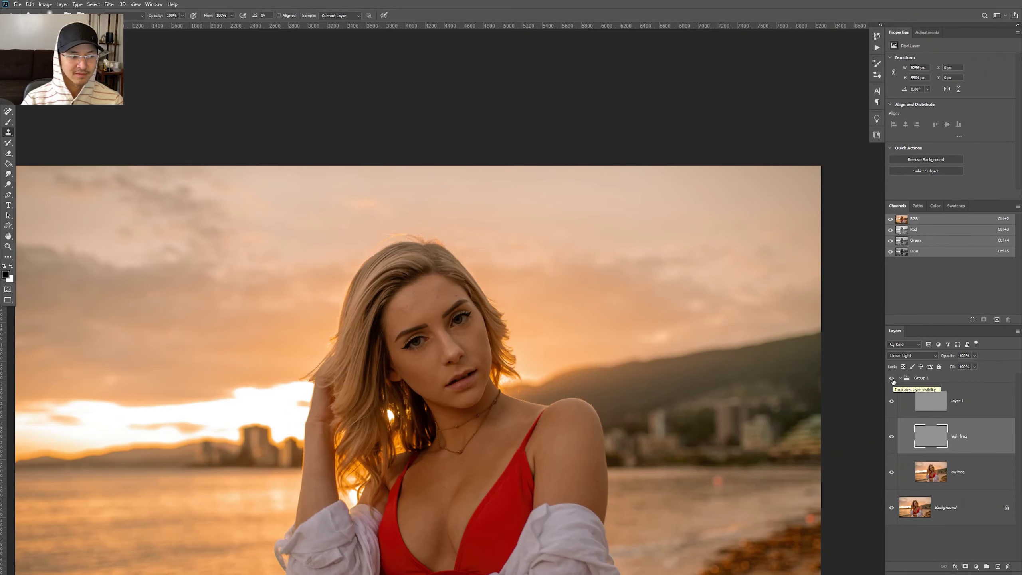
left_click(891, 378)
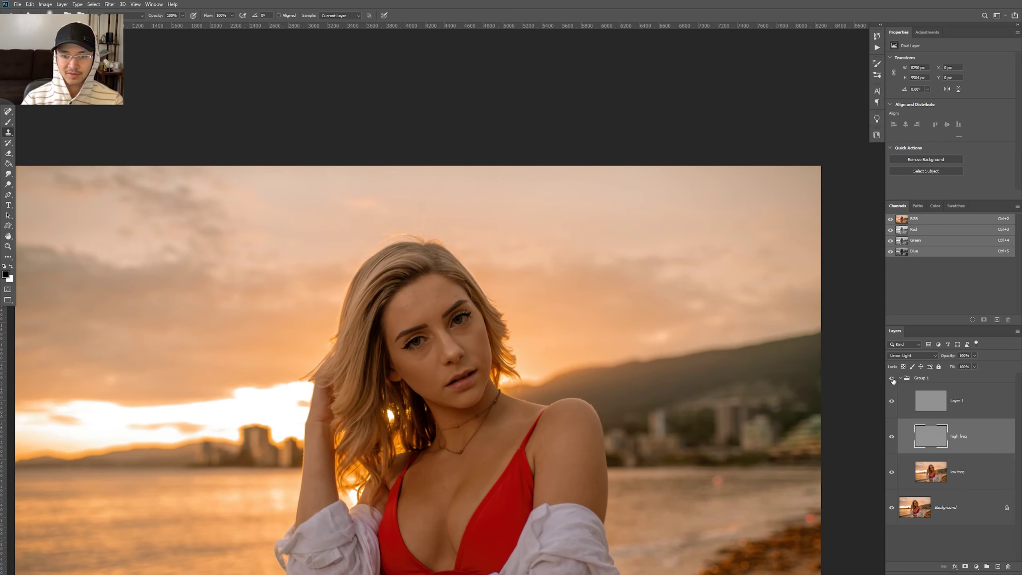
- Clone clean skin texture over the area beneath the image-right eye on the high freq layer
scroll(474, 323, "up", 4)
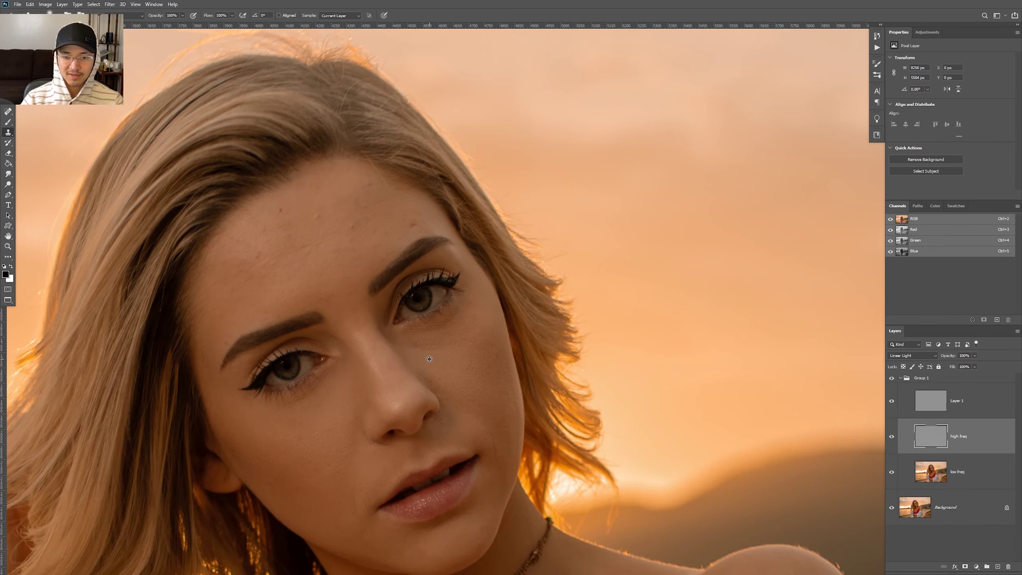
left_click(412, 344, "alt")
mouse_move(415, 342)
left_mouse_down()
mouse_move(442, 348)
mouse_move(455, 338)
mouse_move(419, 340)
left_mouse_up()
scroll(478, 402, "down", 4)
left_click_drag(499, 473, 425, 352)
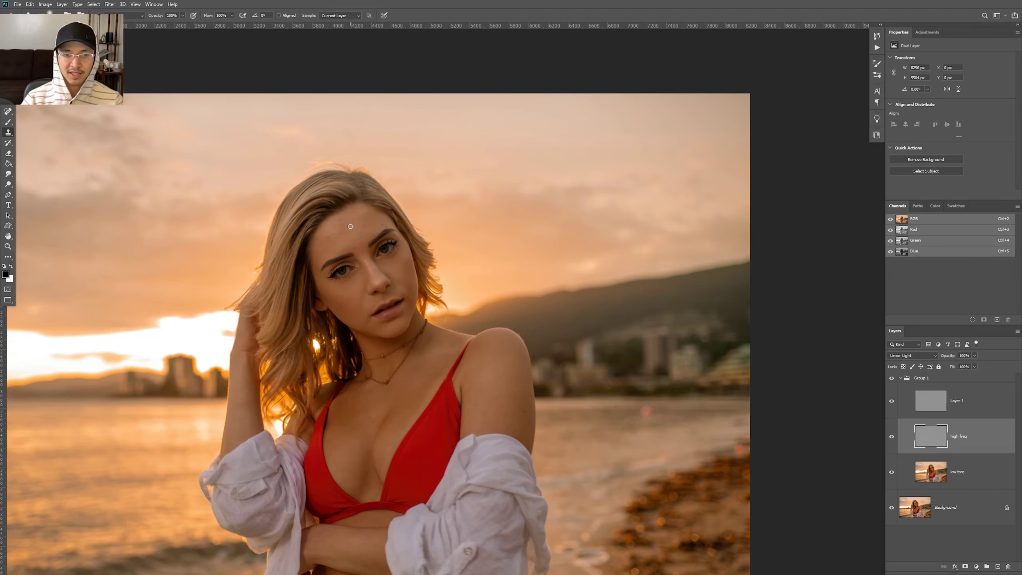
- Heal the blemishes and spots across the forehead on the high freq layer with the Spot Healing Brush
scroll(345, 223, "up", 2)
scroll(353, 219, "up", 2)
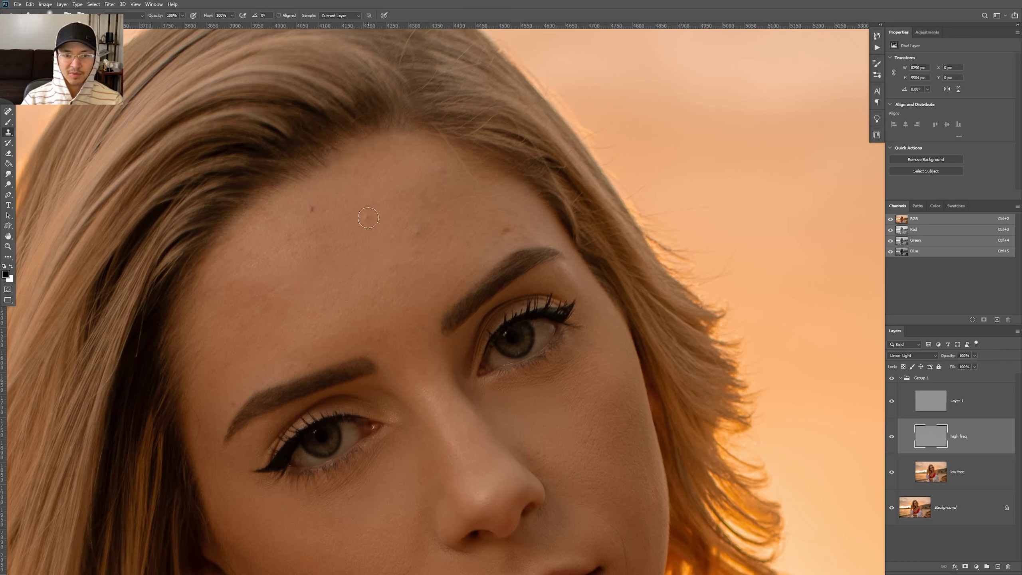
key("j")
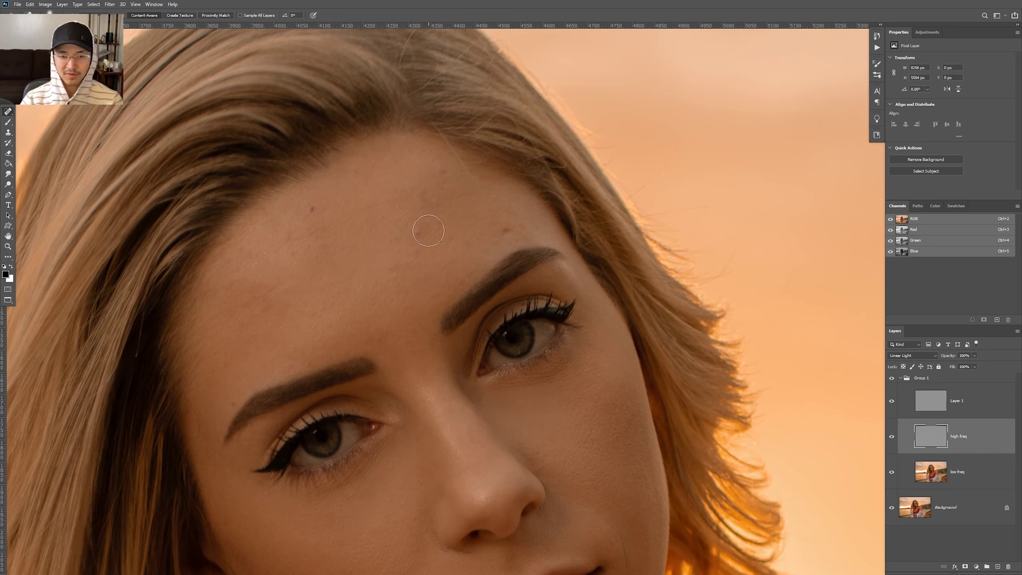
left_click(418, 232)
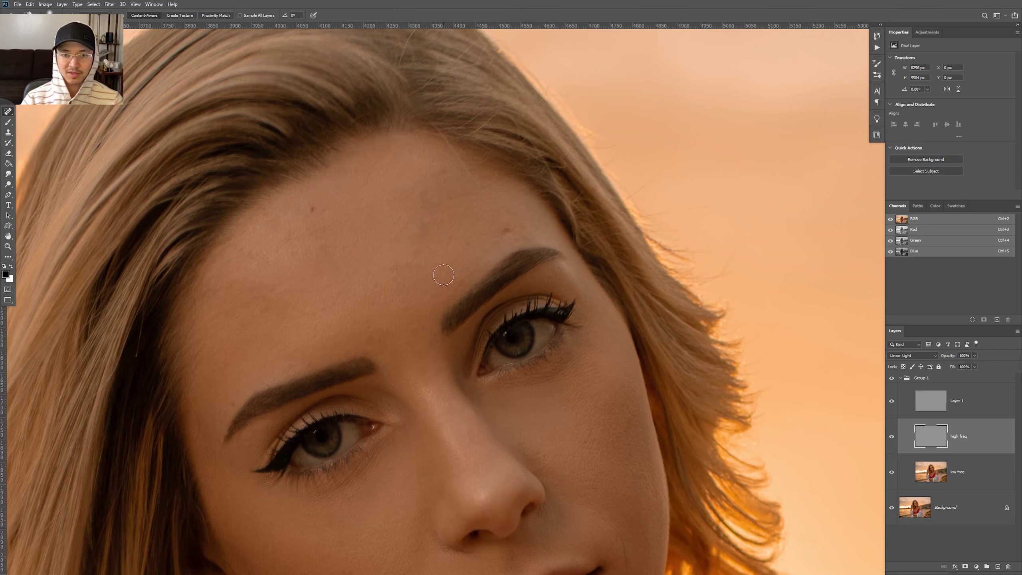
left_click(398, 266)
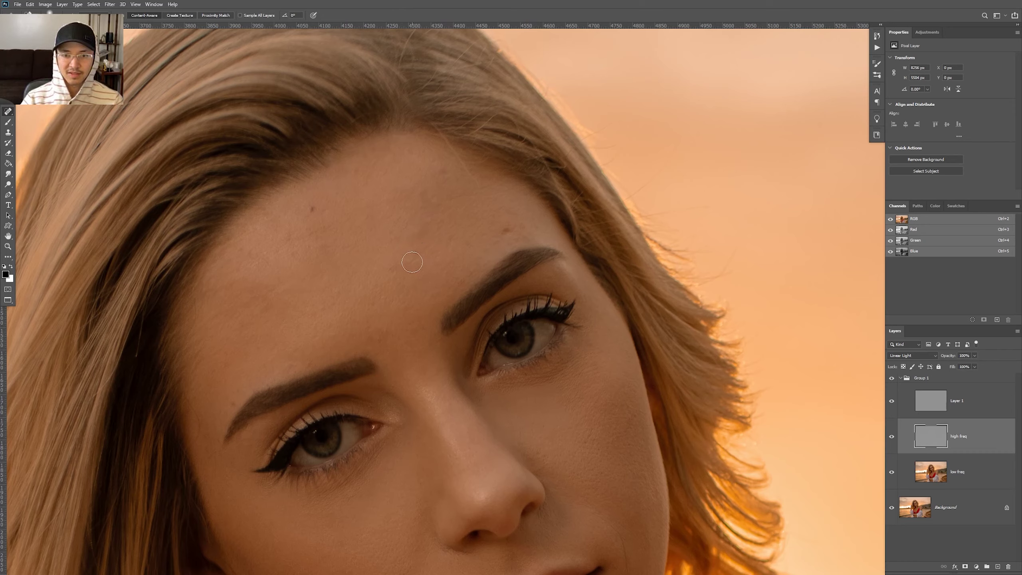
left_click(505, 230)
left_click(466, 268)
left_click(431, 205)
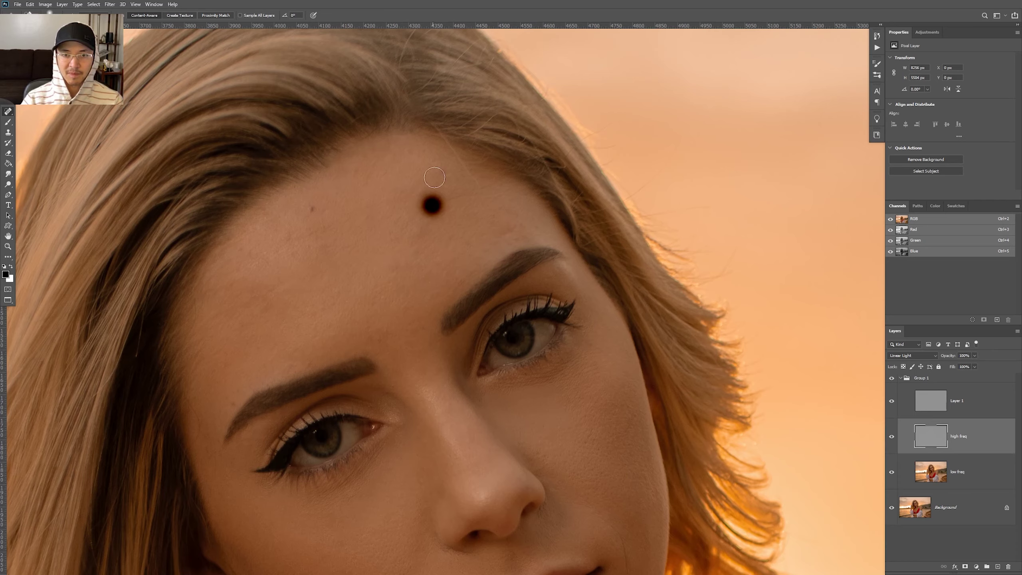
left_click(440, 171)
left_click(313, 206)
left_click(320, 243)
left_click(290, 251)
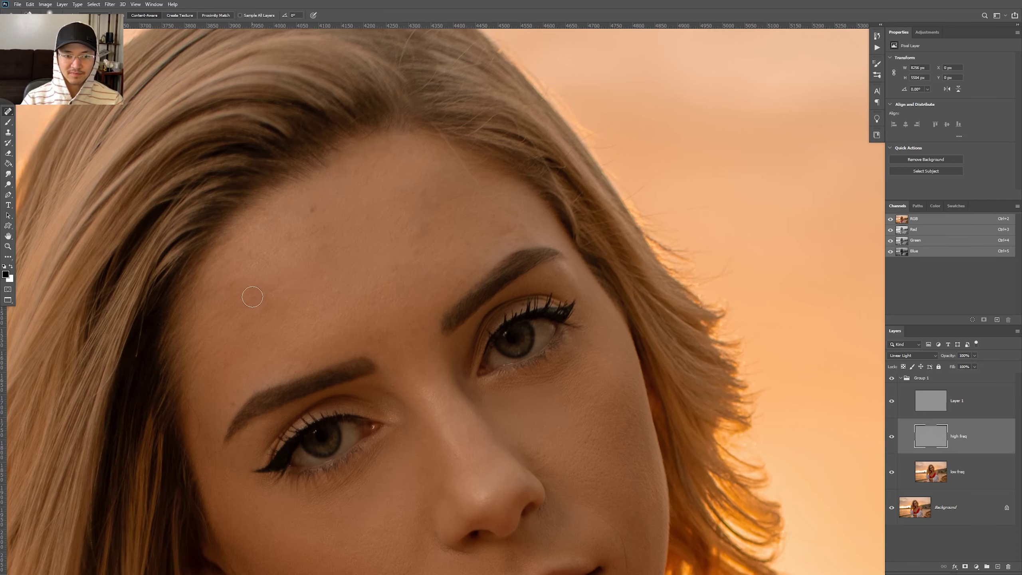
left_click(252, 297)
scroll(374, 338, "down", 1)
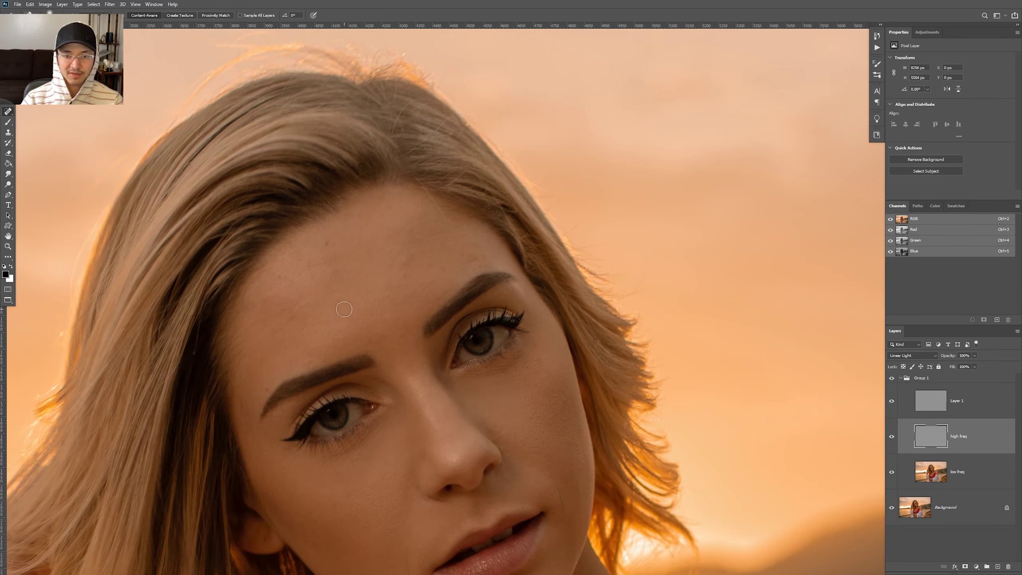
- Lasso the forehead and the nose in turn on the low freq layer, reapplying the Median filter to each and deselecting
key("alt+bracketleft")
scroll(420, 386, "down", 2)
key("l")
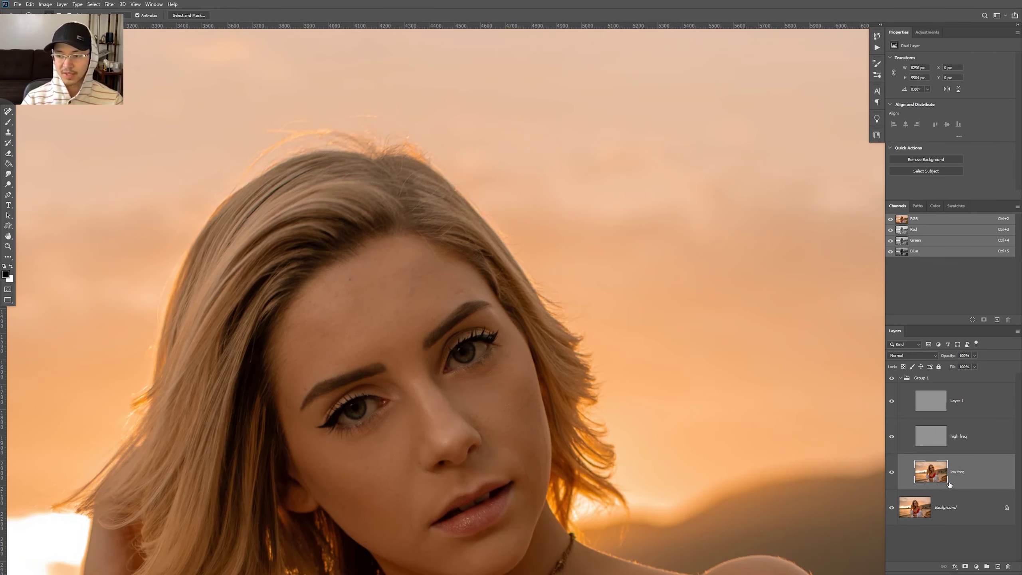
left_click(109, 4)
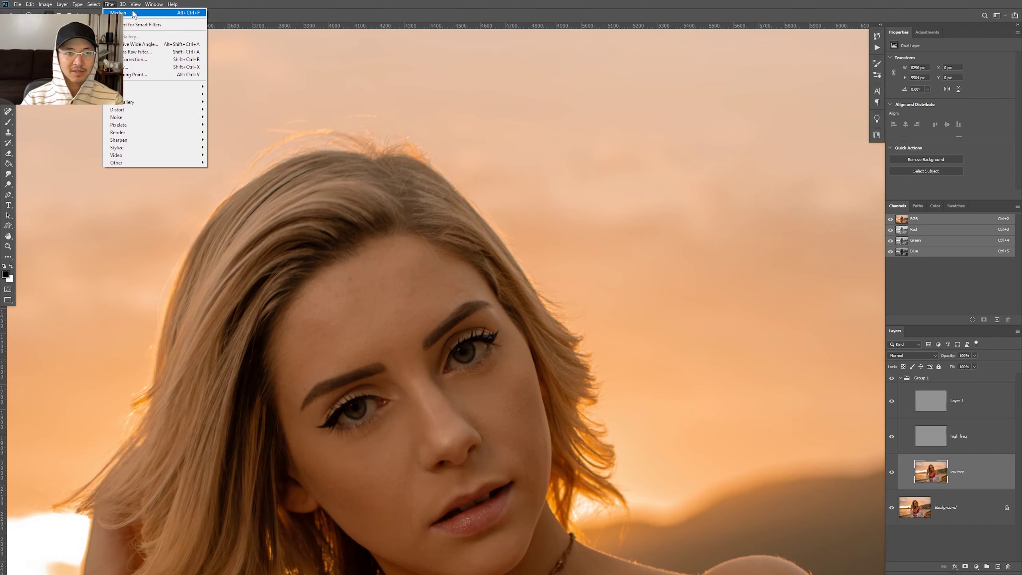
left_click(346, 321)
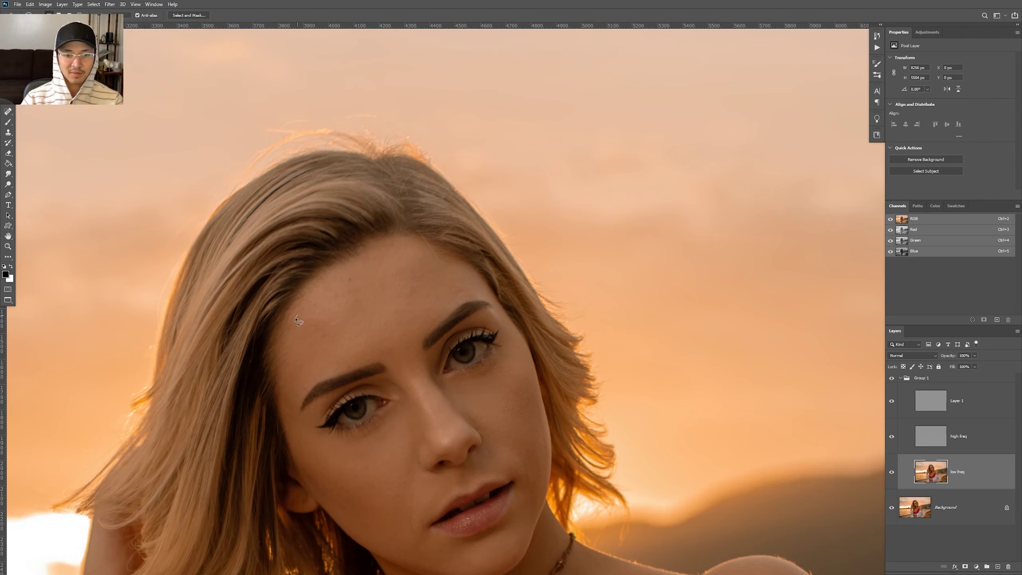
left_click_drag(296, 319, 290, 418)
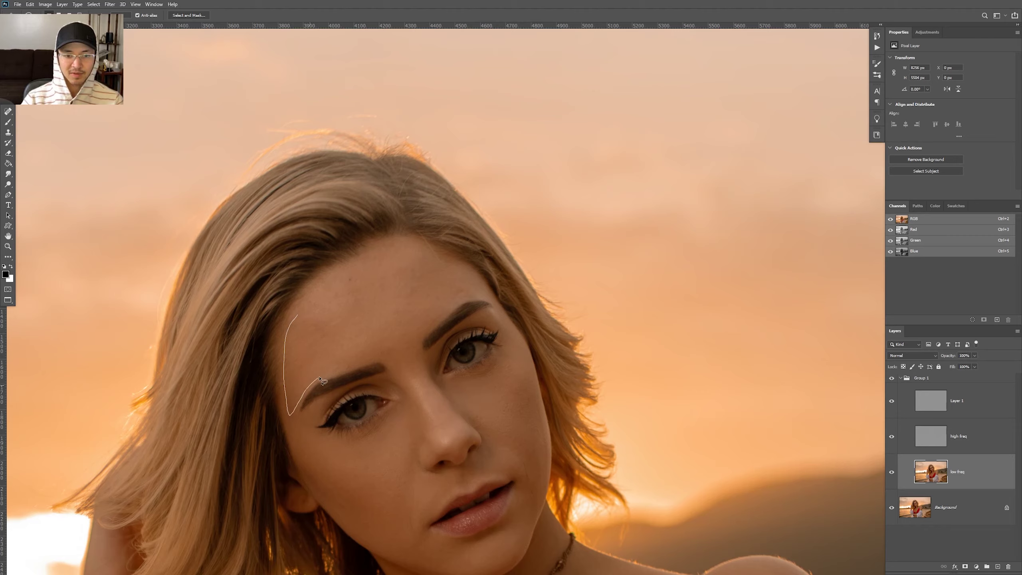
mouse_move(319, 379)
left_mouse_down()
mouse_move(409, 360)
mouse_move(451, 303)
mouse_move(490, 289)
mouse_move(465, 259)
mouse_move(376, 239)
mouse_move(297, 320)
left_mouse_up()
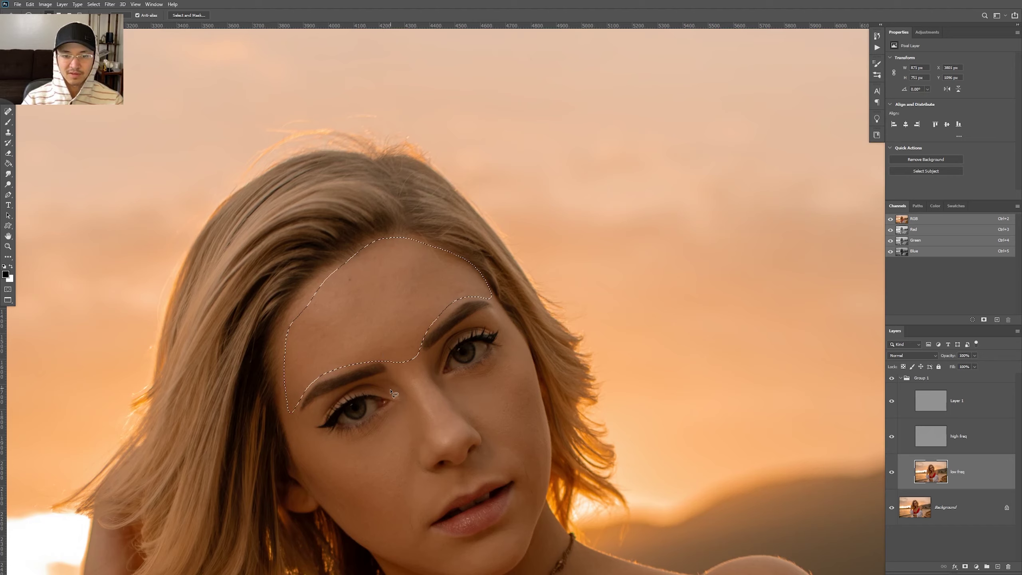
key("ctrl+d")
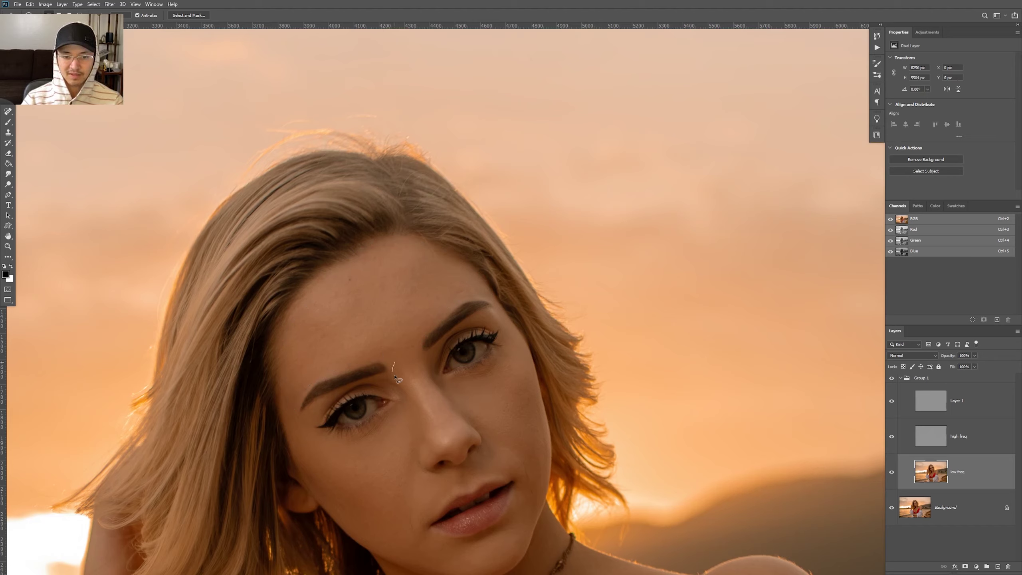
mouse_move(431, 449)
left_mouse_down()
mouse_move(458, 457)
mouse_move(470, 439)
mouse_move(469, 421)
mouse_move(410, 350)
left_mouse_up()
key("ctrl+d")
- Lasso each cheek in turn down to the chin on the low freq layer, reapply the Median filter and clear the selection
key("ctrl+minus")
left_click_drag(410, 463, 395, 314)
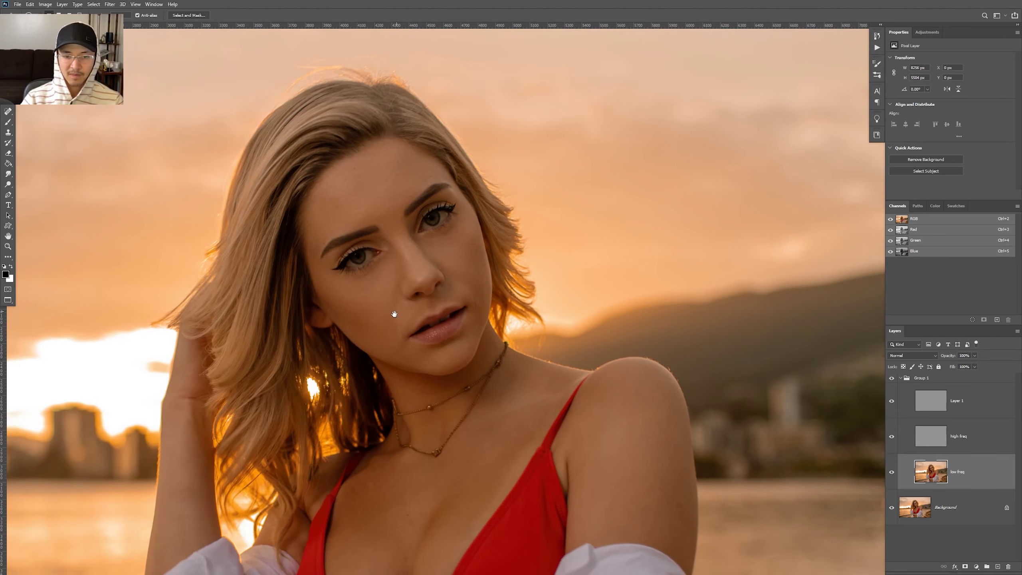
mouse_move(392, 278)
left_mouse_down()
mouse_move(362, 302)
mouse_move(324, 295)
mouse_move(332, 323)
mouse_move(420, 372)
mouse_move(414, 351)
left_mouse_up()
left_click_drag(416, 317, 415, 315)
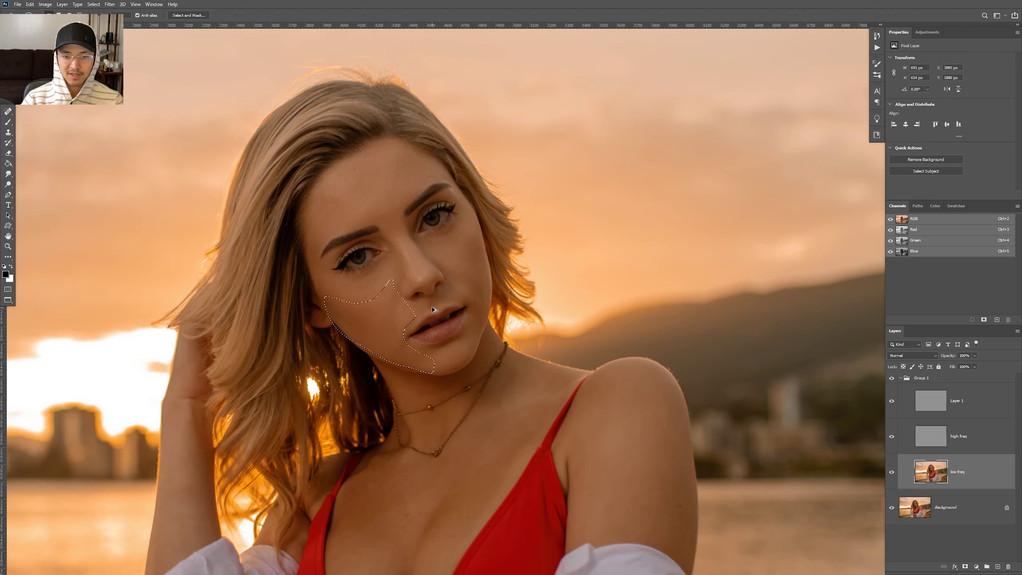
mouse_move(437, 253)
left_mouse_down()
mouse_move(459, 357)
mouse_move(487, 314)
mouse_move(485, 241)
mouse_move(438, 254)
left_mouse_up()
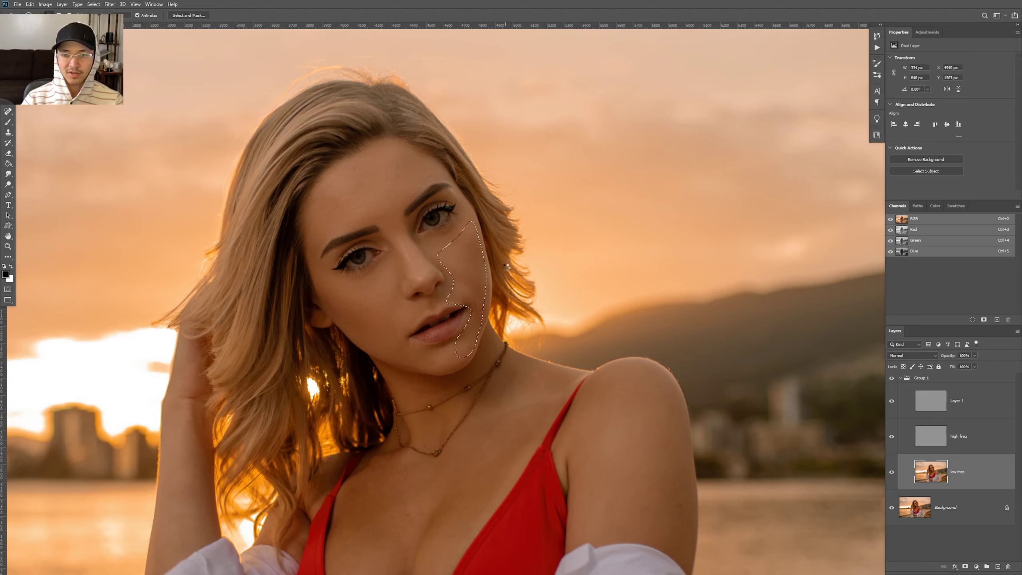
key("ctrl+d")
scroll(510, 427, "down", 3)
left_click_drag(510, 427, 395, 272)
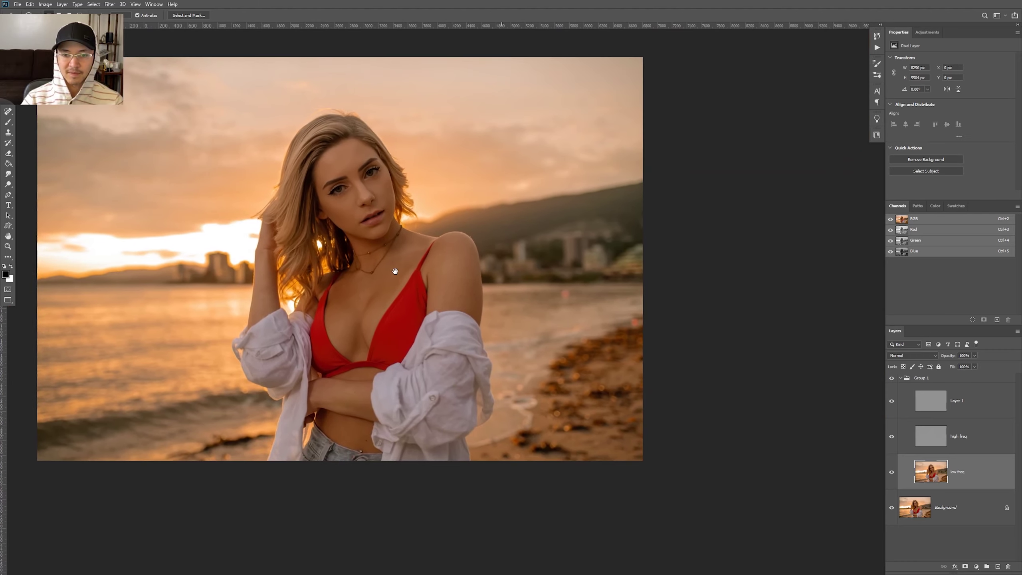
- Lasso the upper chest and then its image-left side on the low freq layer, reapplying the Median filter to each and deselecting
scroll(354, 296, "up", 4)
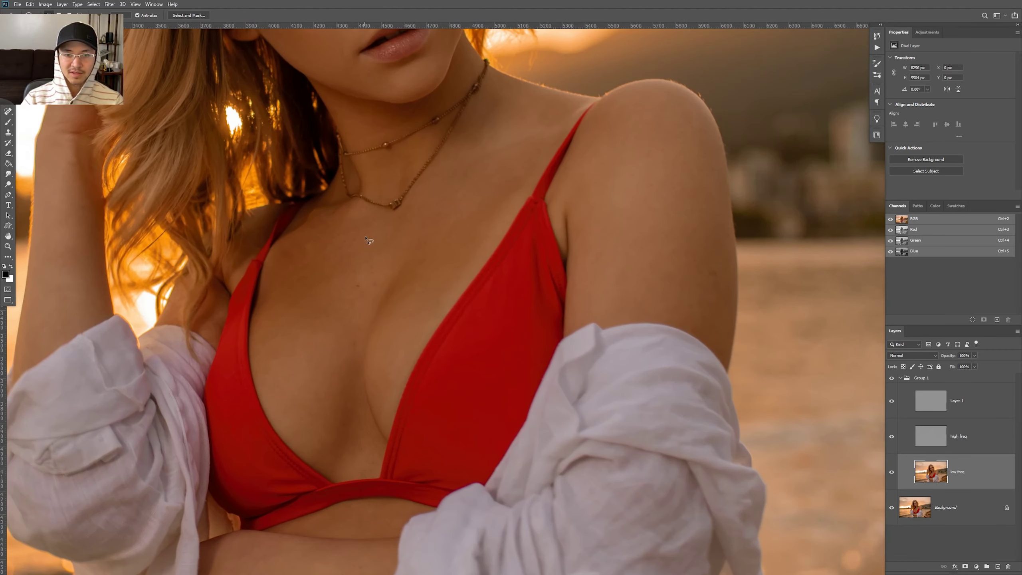
mouse_move(433, 160)
left_mouse_down()
mouse_move(402, 206)
mouse_move(366, 210)
mouse_move(346, 199)
mouse_move(313, 211)
mouse_move(266, 272)
mouse_move(263, 294)
mouse_move(315, 302)
mouse_move(345, 321)
mouse_move(356, 344)
mouse_move(398, 265)
mouse_move(409, 271)
mouse_move(407, 288)
mouse_move(385, 318)
left_mouse_up()
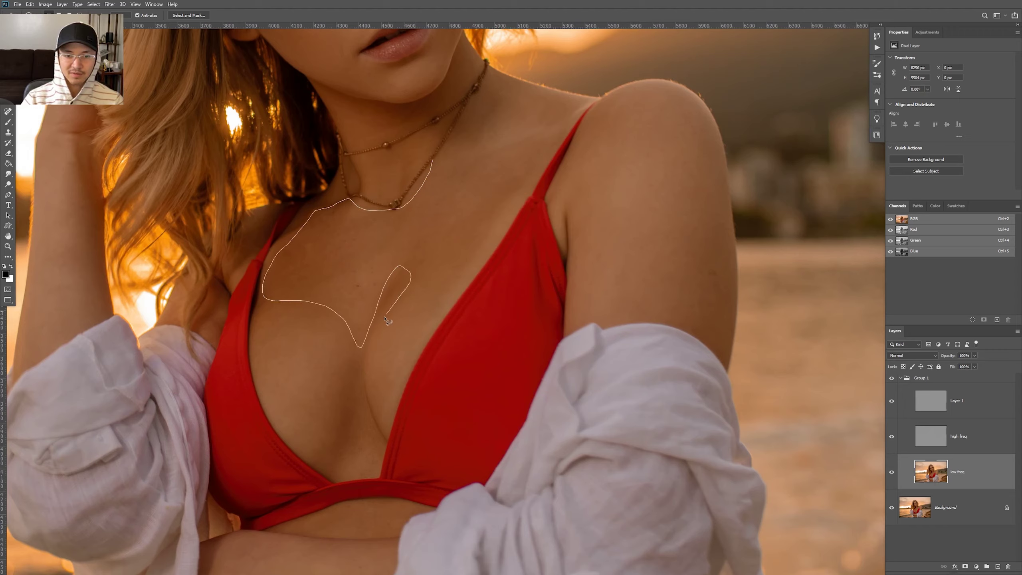
mouse_move(374, 410)
left_mouse_down()
mouse_move(387, 422)
mouse_move(437, 316)
mouse_move(482, 256)
mouse_move(554, 128)
mouse_move(441, 159)
left_mouse_up()
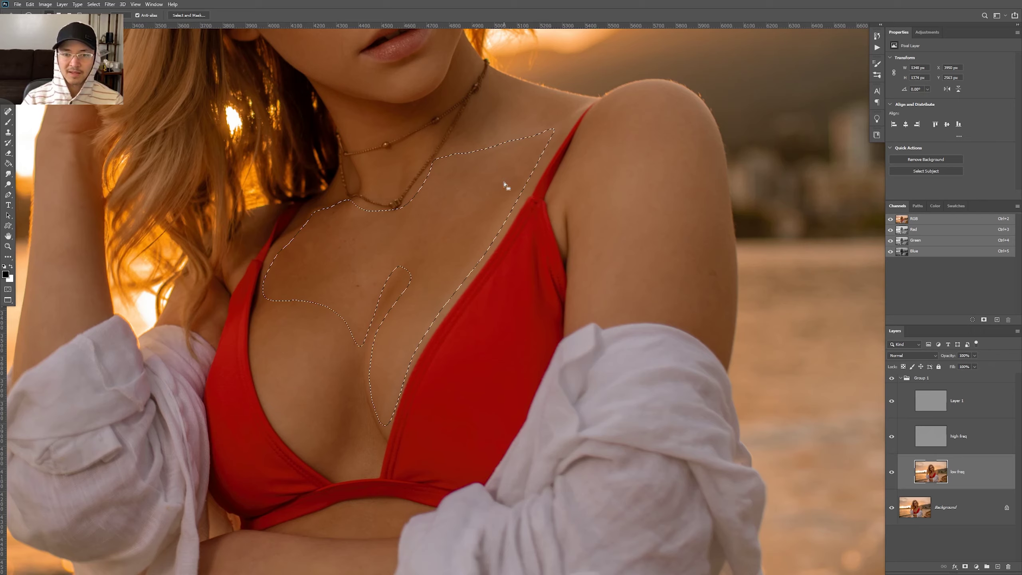
mouse_move(258, 303)
left_mouse_down()
mouse_move(285, 301)
mouse_move(331, 320)
mouse_move(346, 345)
mouse_move(349, 384)
mouse_move(322, 452)
left_mouse_up()
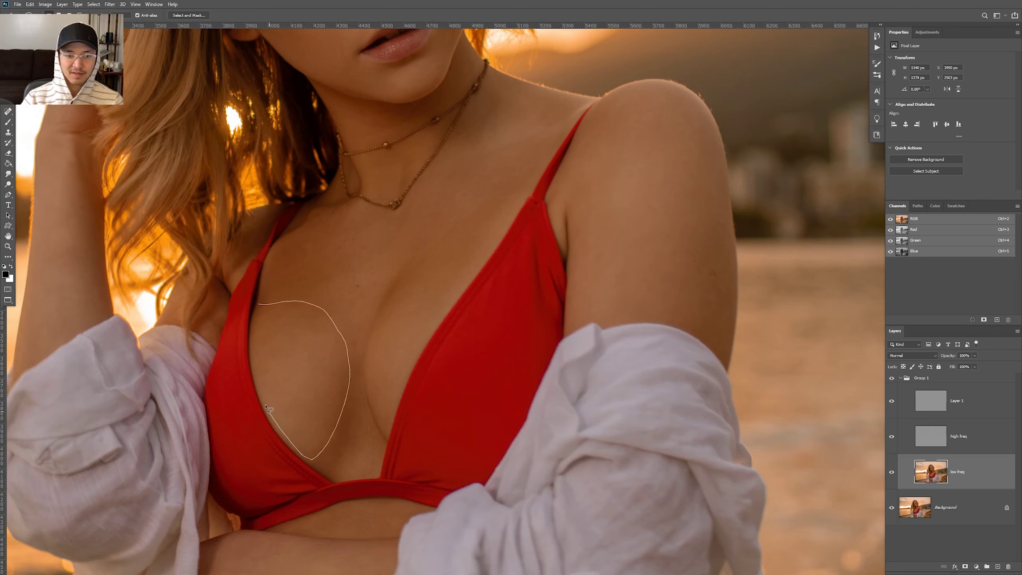
mouse_move(267, 409)
left_mouse_down()
mouse_move(253, 376)
mouse_move(257, 304)
left_mouse_up()
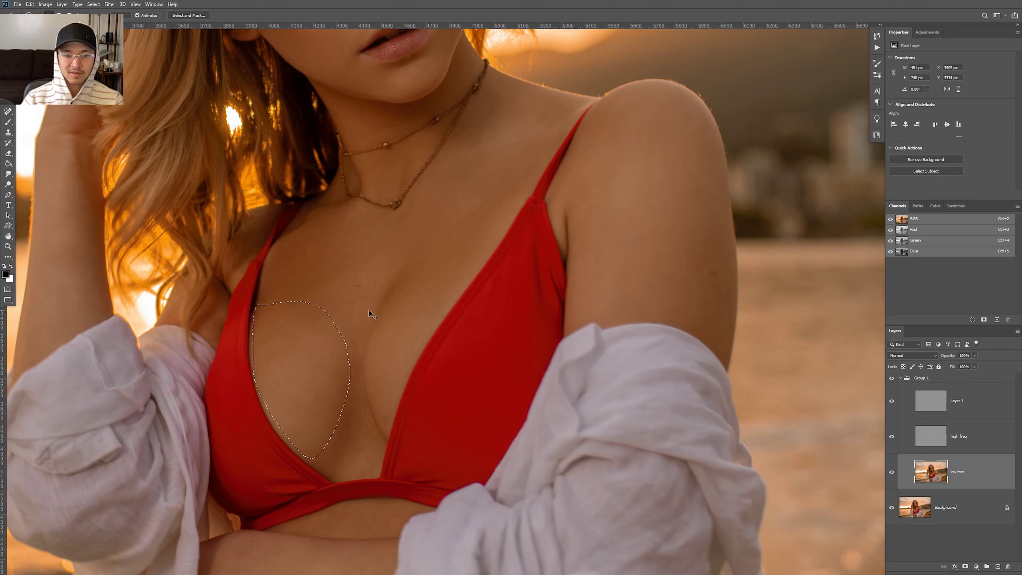
key("ctrl+d")
- Lasso the image-right shoulder and upper arm down to the sleeve on the low freq layer, reapply the Median filter and deselect
key("ctrl+minus")
key("ctrl+minus")
key("ctrl+minus")
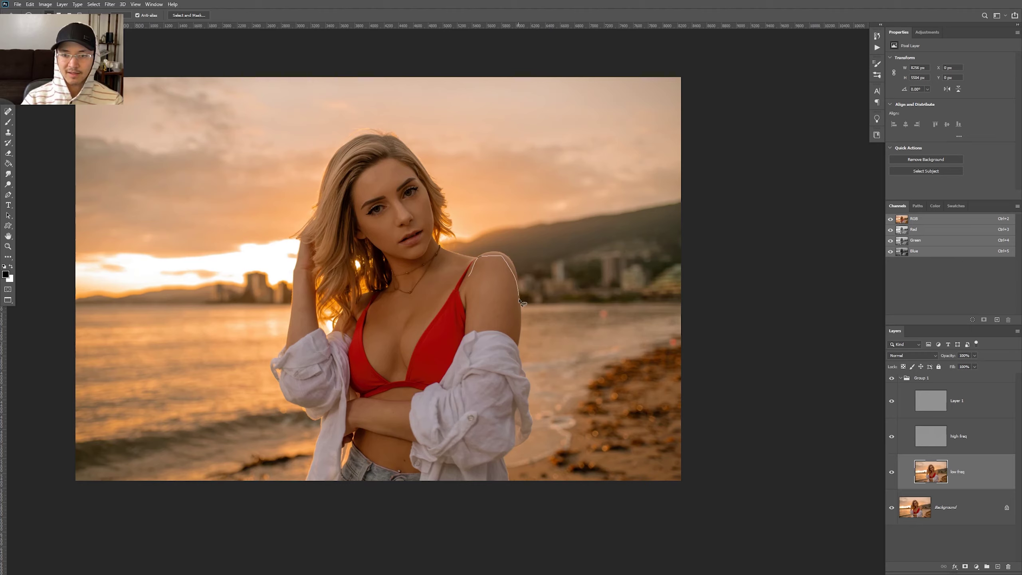
left_click_drag(472, 331, 468, 288)
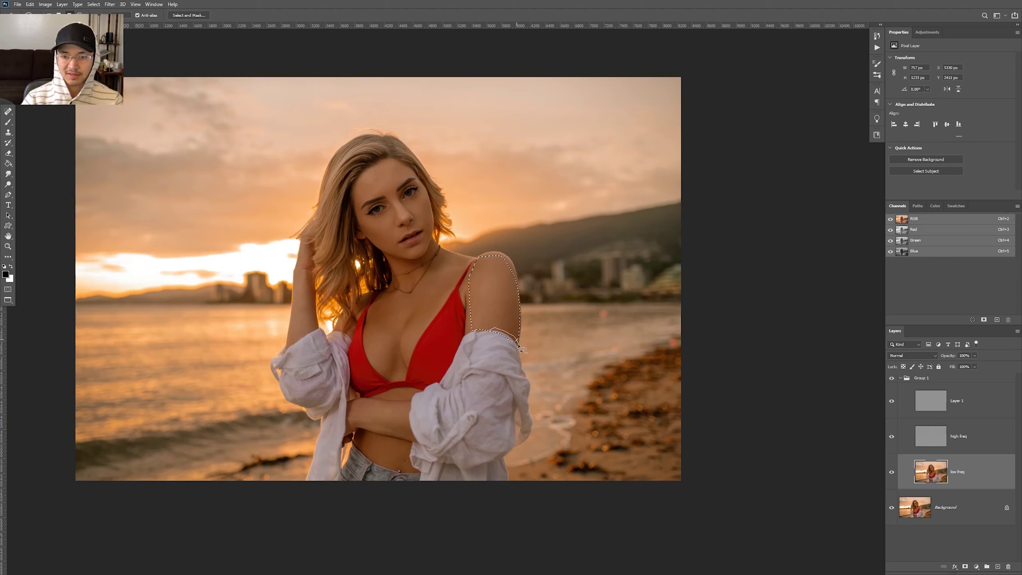
left_click_drag(490, 337, 490, 331)
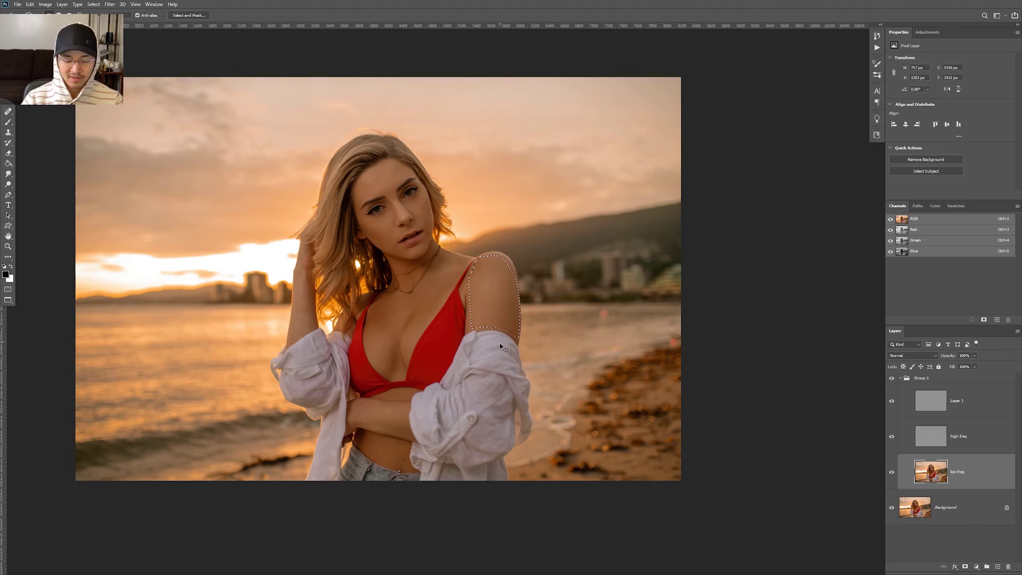
left_click(109, 4)
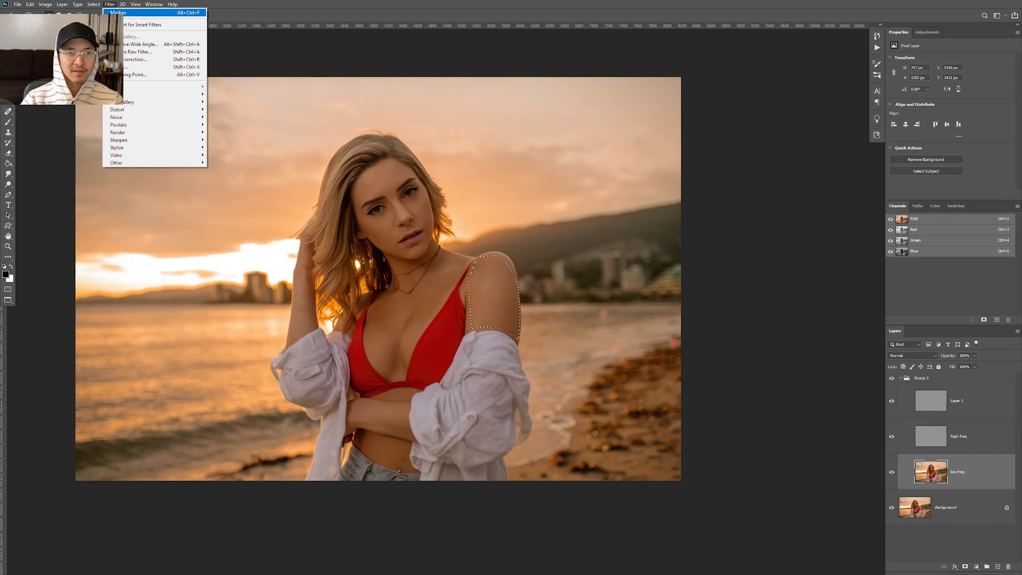
key("Escape")
key("ctrl+f")
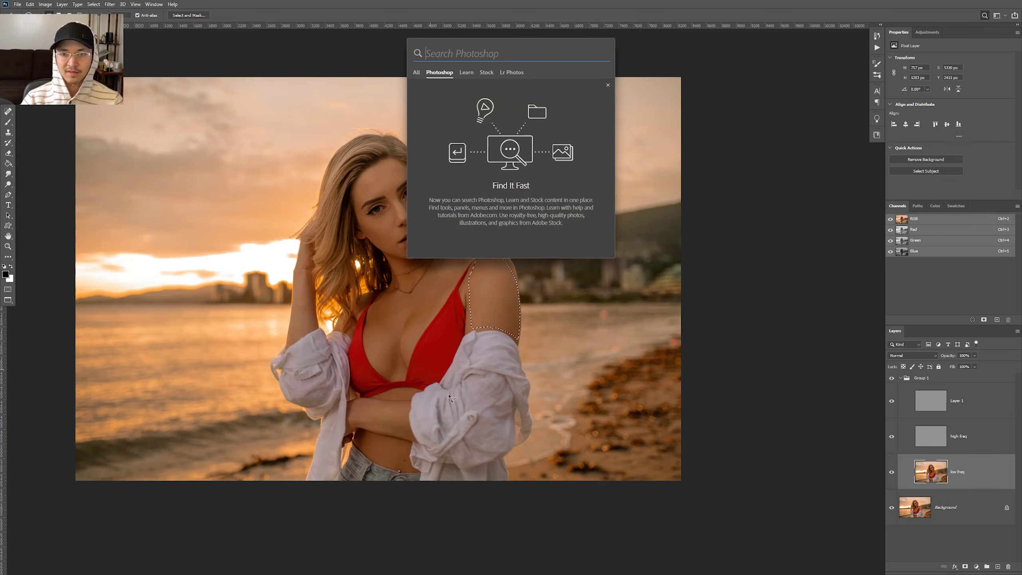
left_click(737, 136)
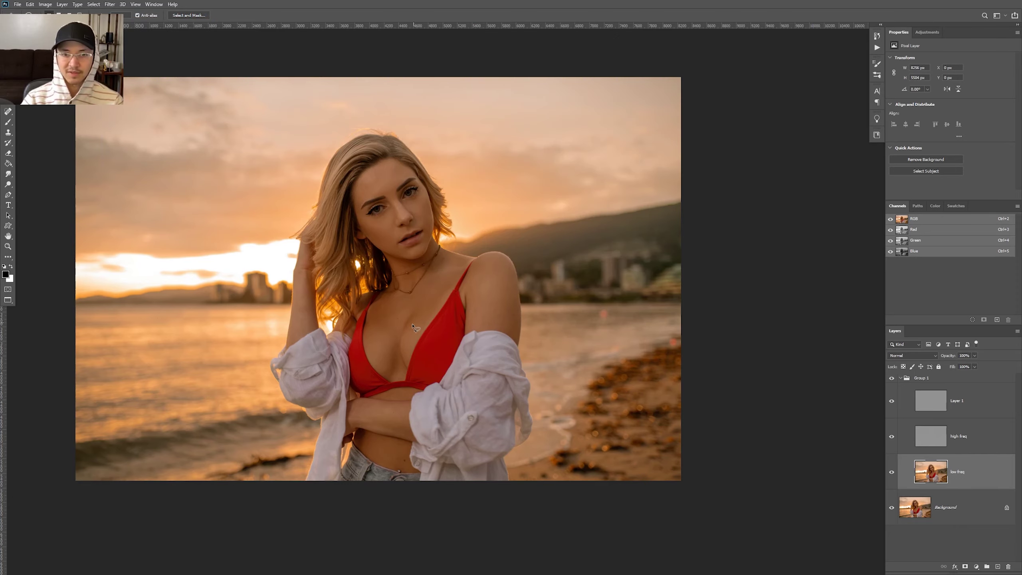
- Compare the portrait with and without Group 1, checking the skin on the chest and shoulder up close
scroll(413, 326, "up", 3)
scroll(409, 334, "down", 2)
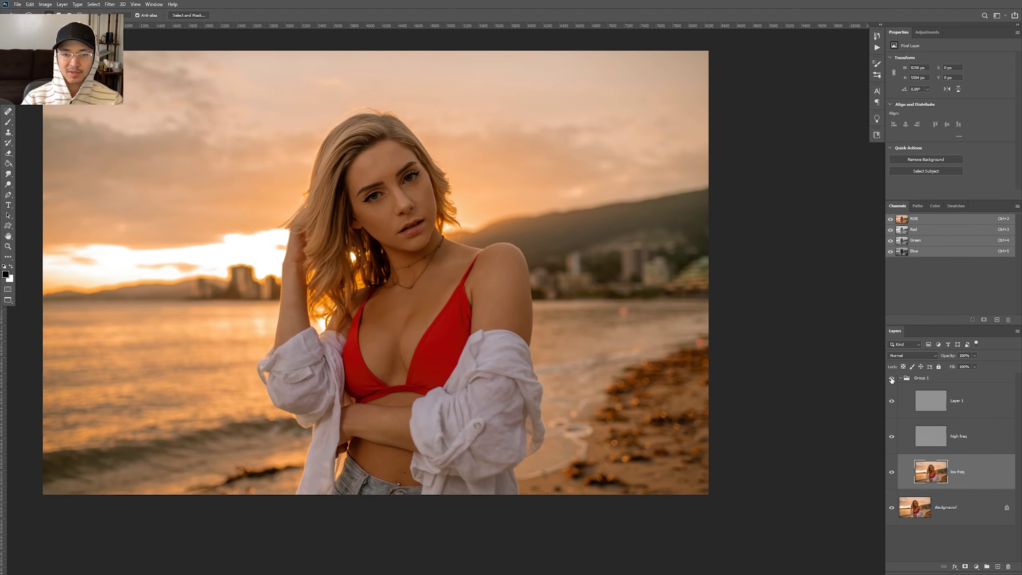
left_click(891, 379)
scroll(463, 289, "up", 5)
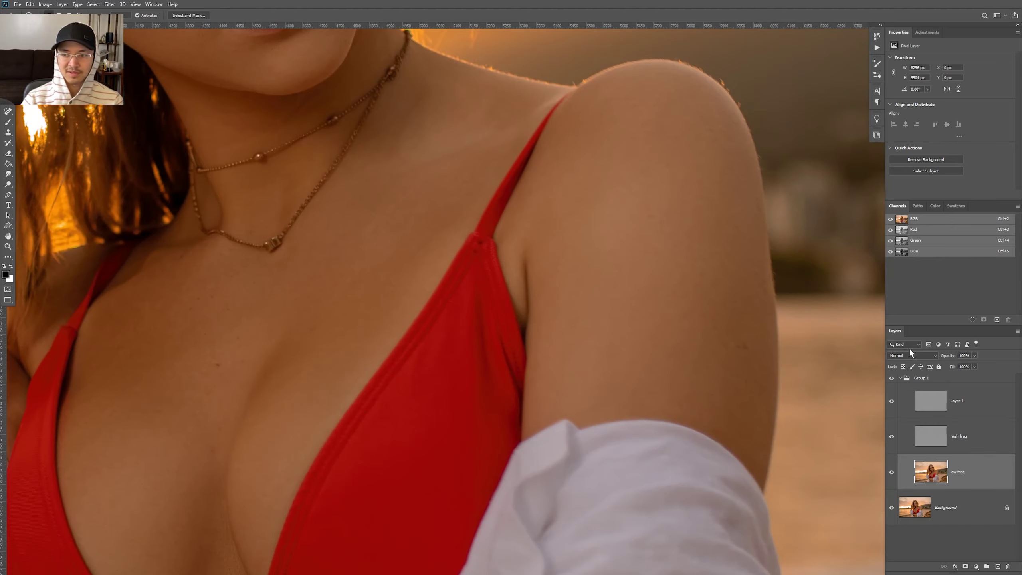
left_click(891, 379)
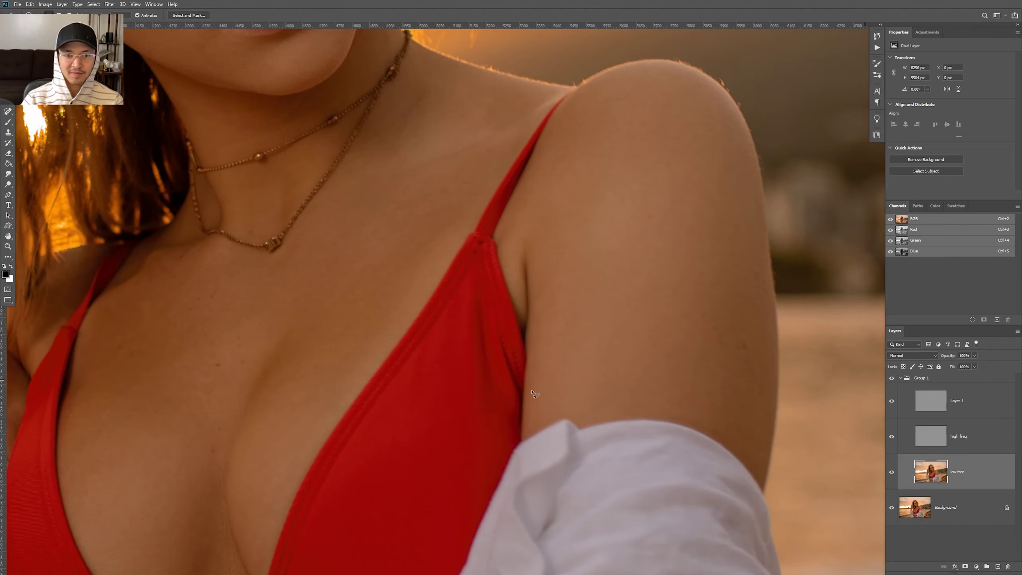
scroll(535, 394, "down", 5)
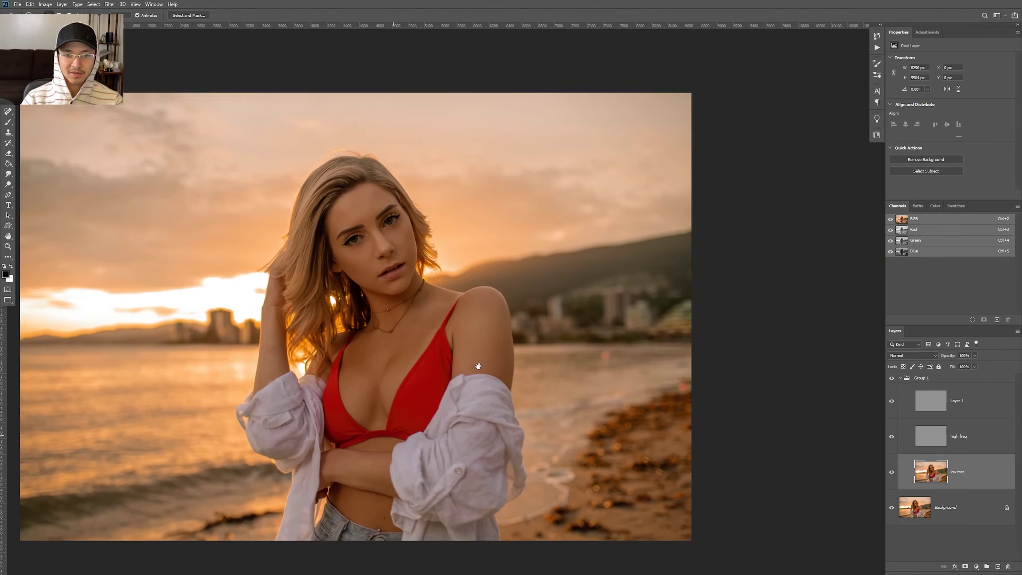
left_click_drag(477, 366, 499, 353)
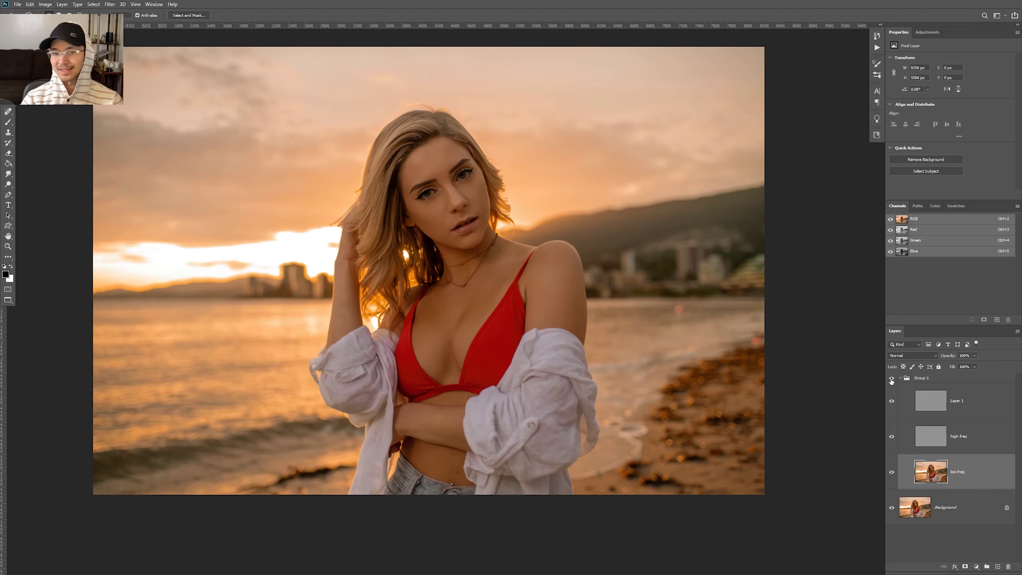
- Select the gray Soft Light layer at the top of Group 1 and set up the Brush with white as the foreground color
left_click(931, 402)
scroll(360, 269, "up", 5)
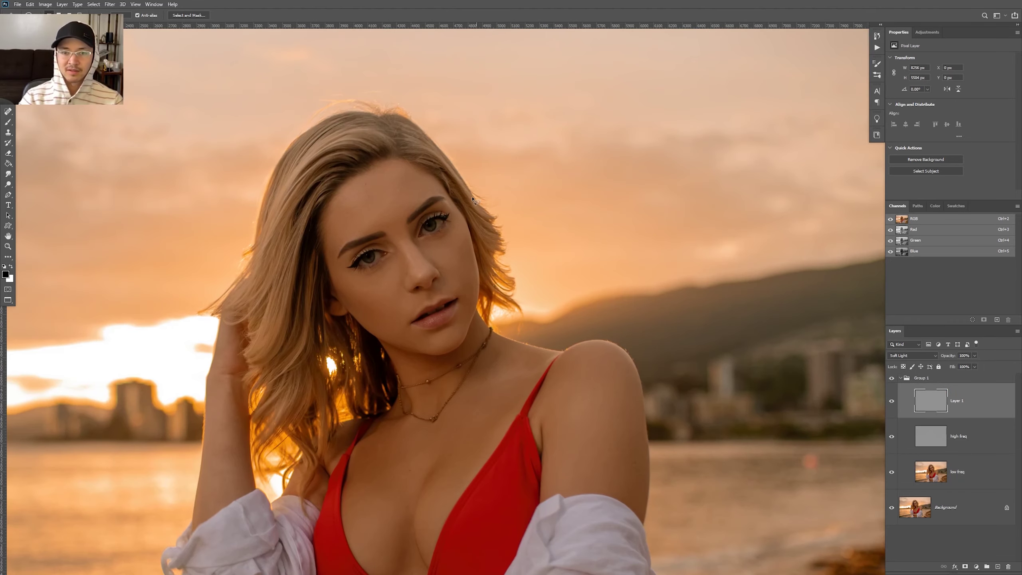
scroll(361, 269, "down", 5)
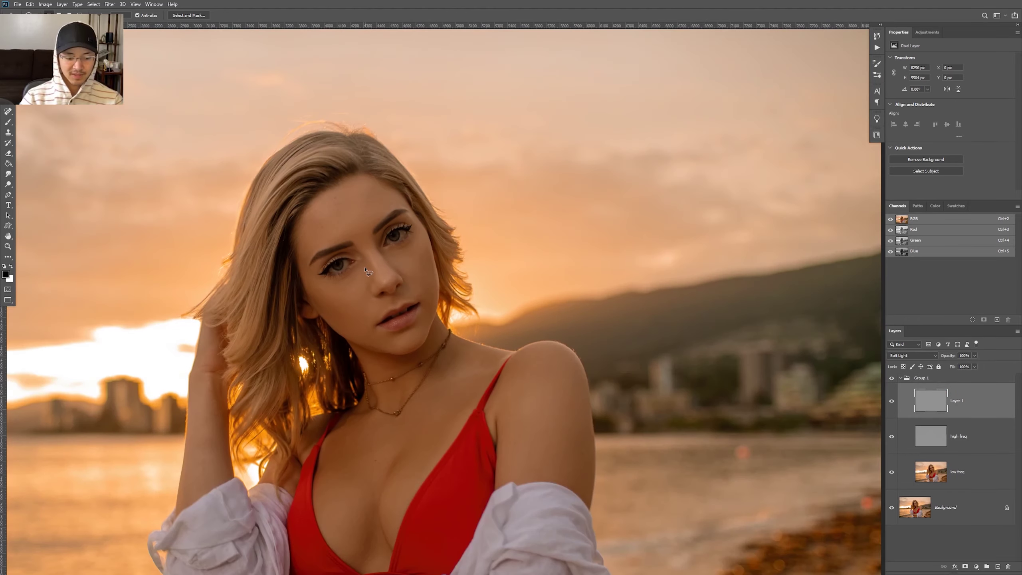
key("b")
key("x")
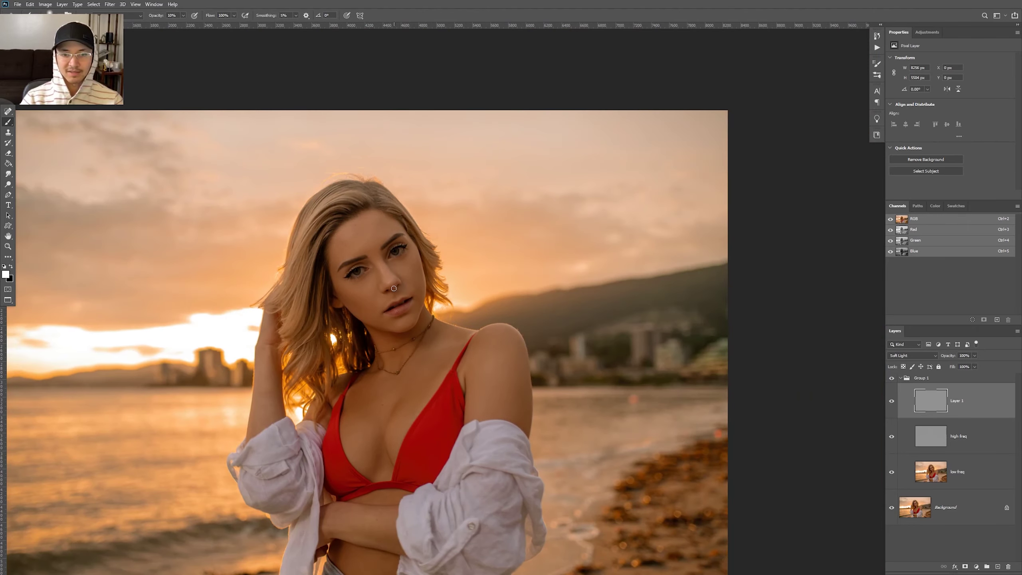
scroll(394, 287, "up", 1)
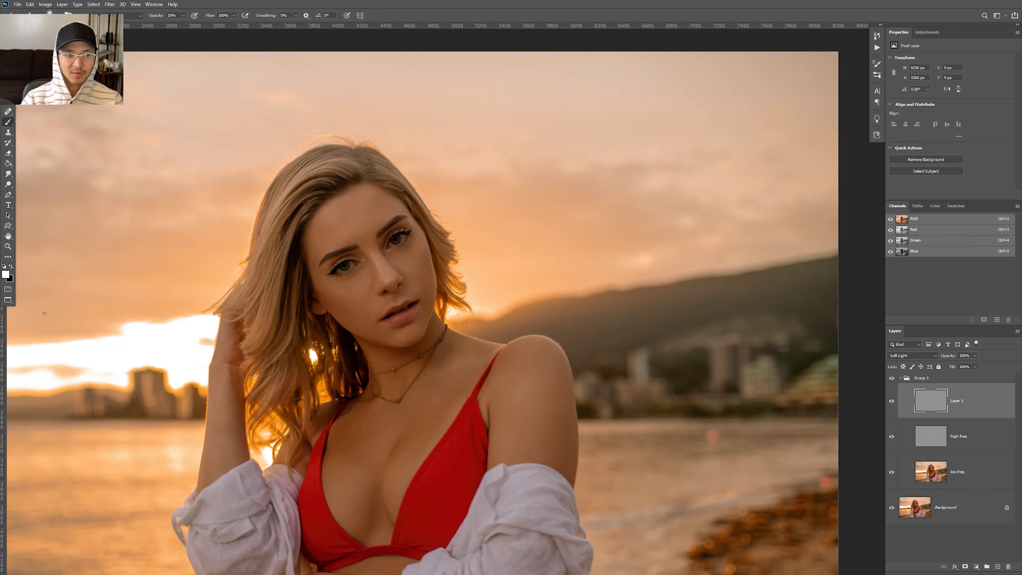
scroll(403, 262, "up", 3)
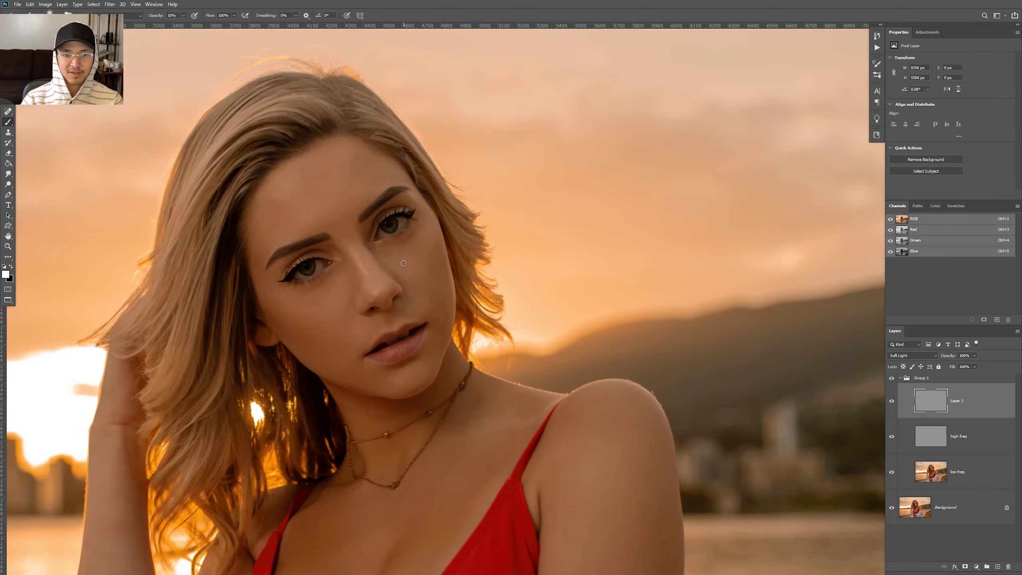
- Rename the gray Soft Light layer as Dodge n burn
double_click(961, 401)
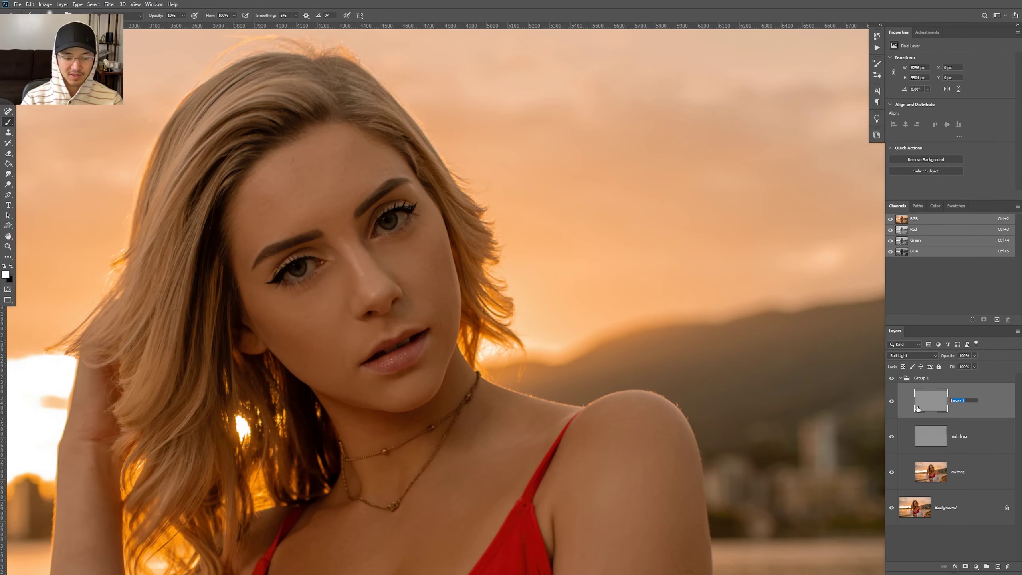
type("Dodge a")
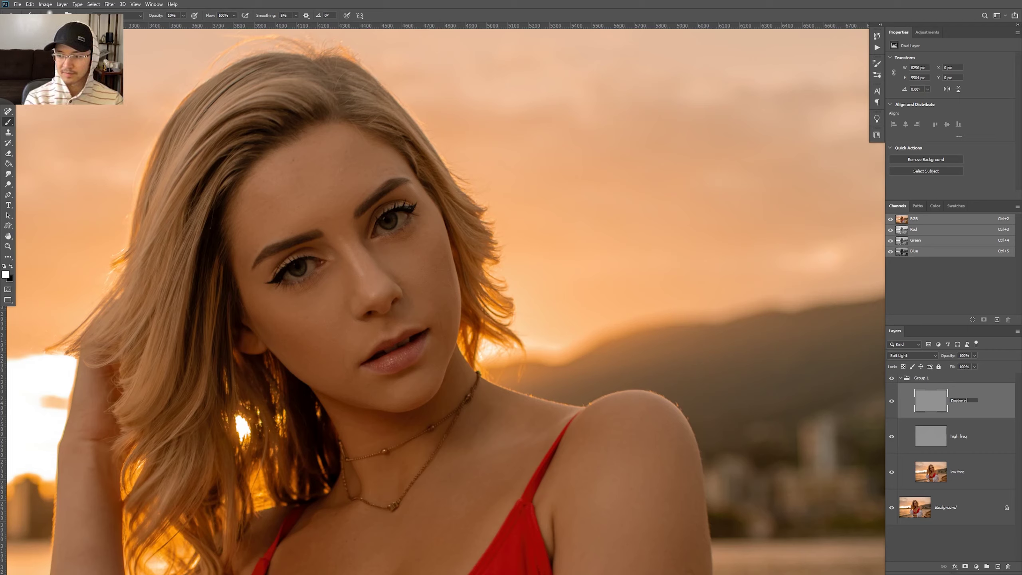
type(" burn")
key("Return")
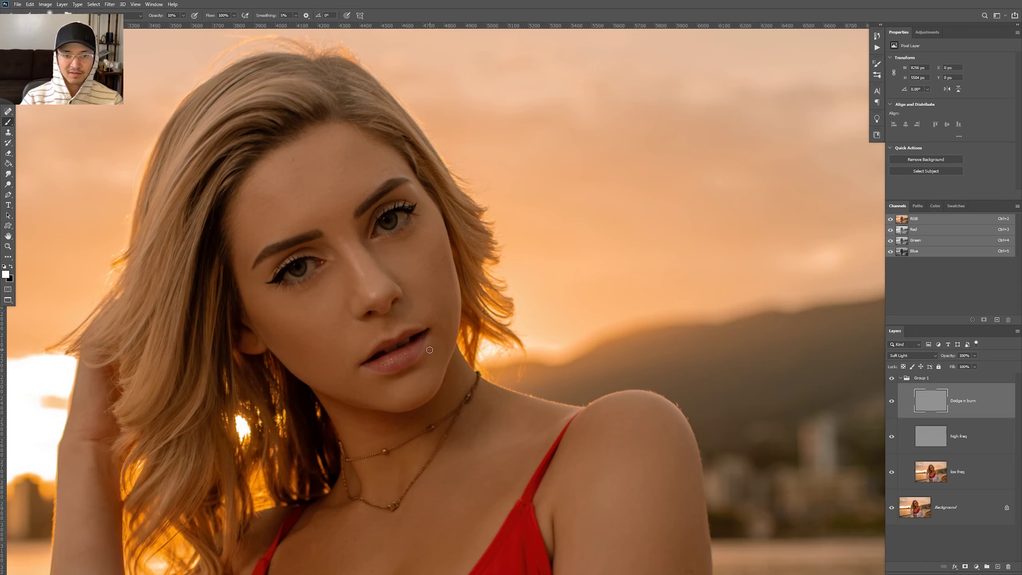
- Dodge the face and hair on the Dodge n burn layer with white, enlarging the brush for broader highlights
scroll(336, 334, "down", 3)
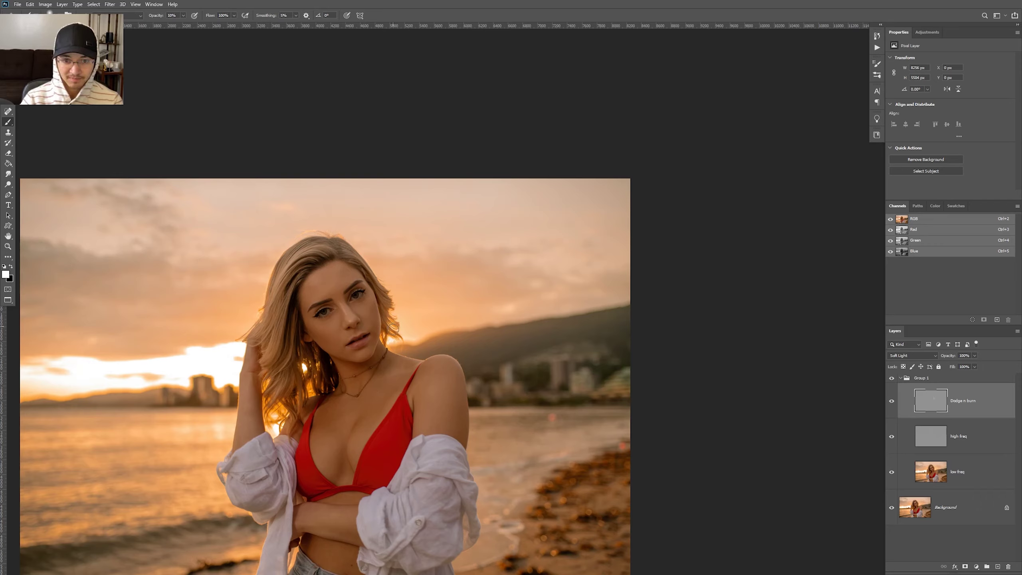
left_click_drag(396, 339, 402, 353)
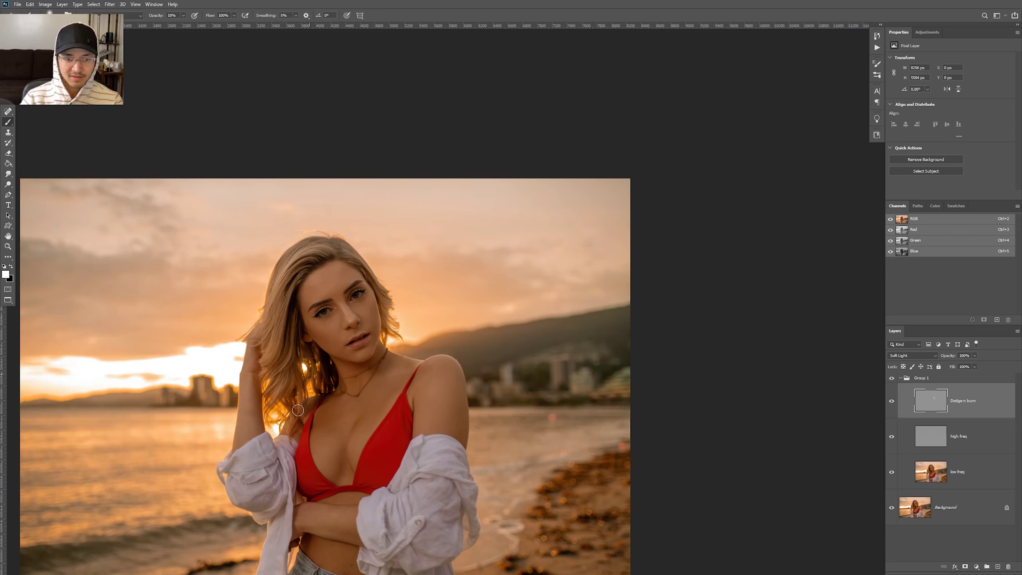
key("]")
key("]")
key("]")
key("]")
key("]")
key("]")
key("]")
key("]")
key("]")
key("]")
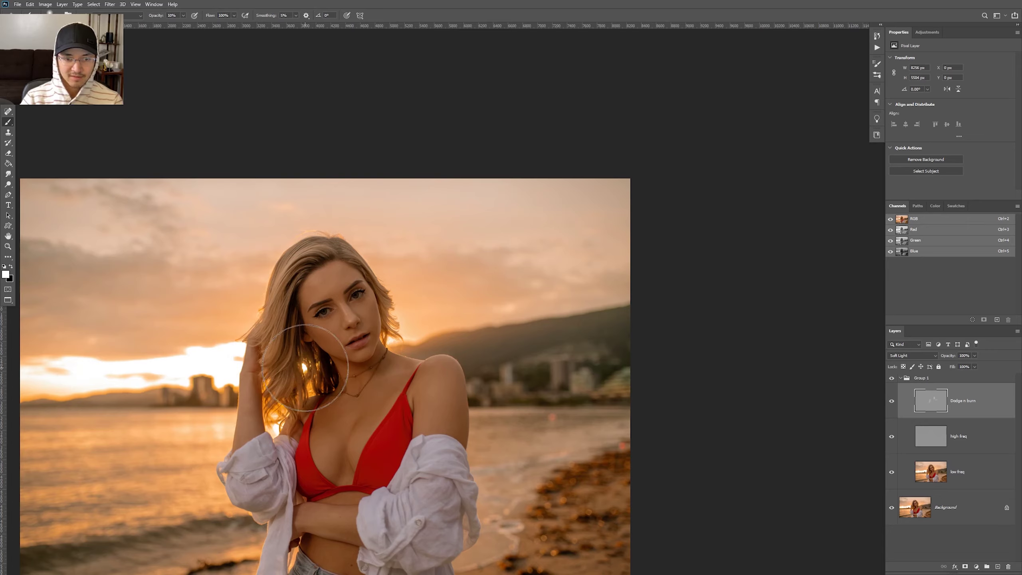
- Reduce the brush size and continue dodging the skin and sleeve highlights with white on the Dodge n burn layer
key("[")
key("[")
key("[")
key("[")
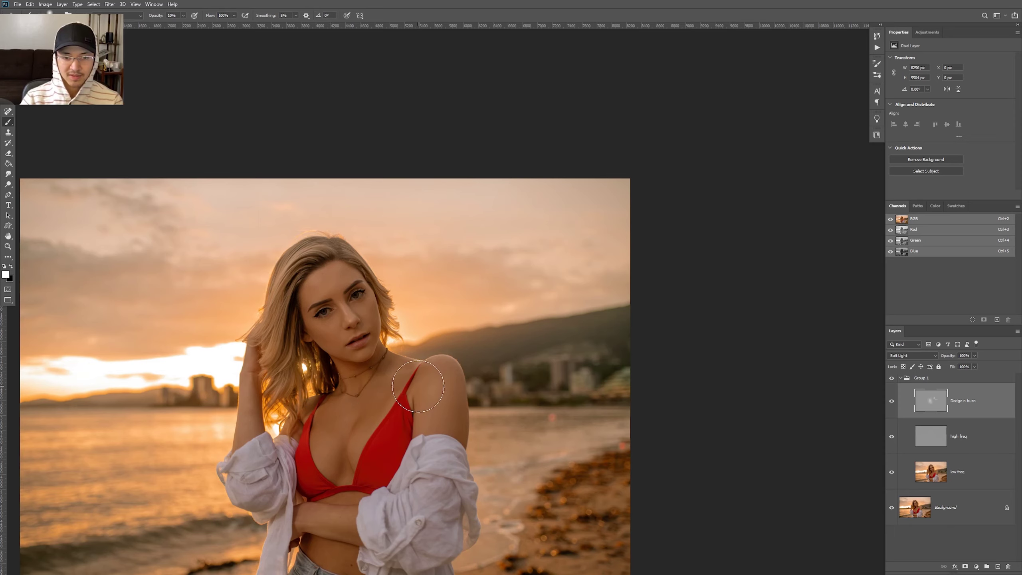
scroll(418, 385, "down", 2)
scroll(363, 491, "up", 4)
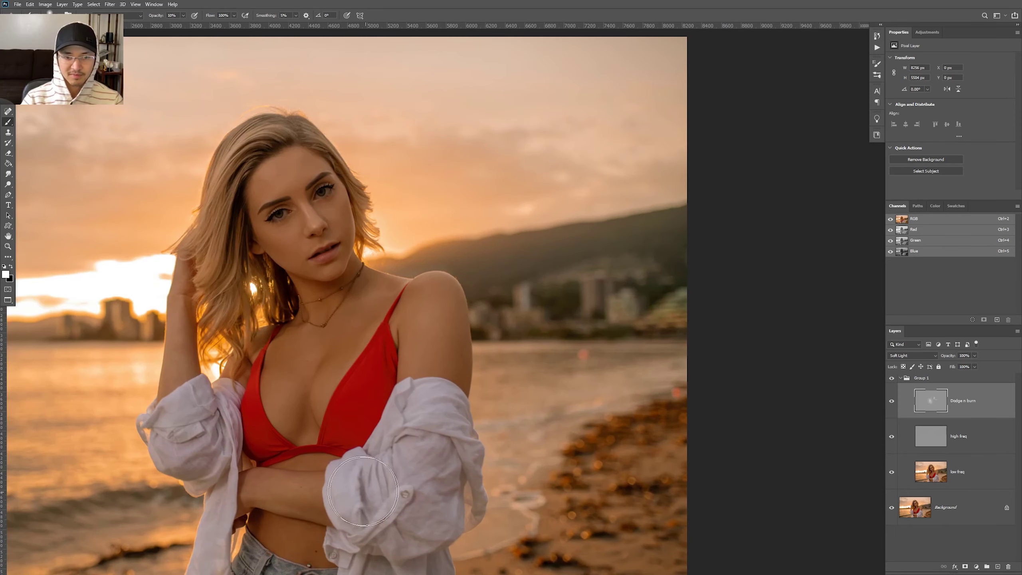
mouse_move(354, 474)
left_mouse_down()
mouse_move(443, 383)
mouse_move(397, 432)
mouse_move(391, 508)
left_mouse_up()
- Burn the shadows of the chest on the Dodge n burn layer with a smaller black brush
key("x")
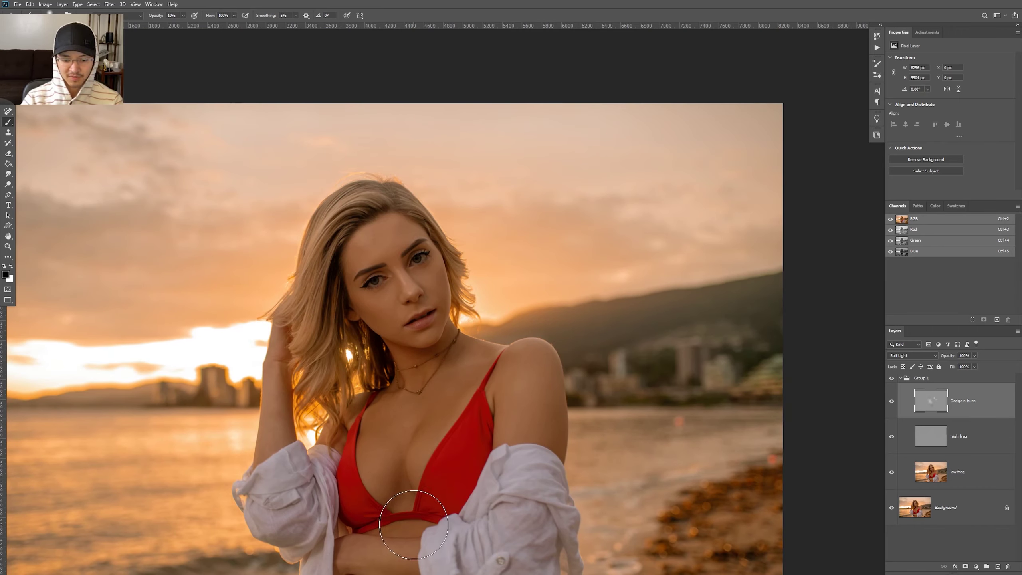
key("bracketleft")
key("bracketleft")
key("bracketleft")
key("bracketleft")
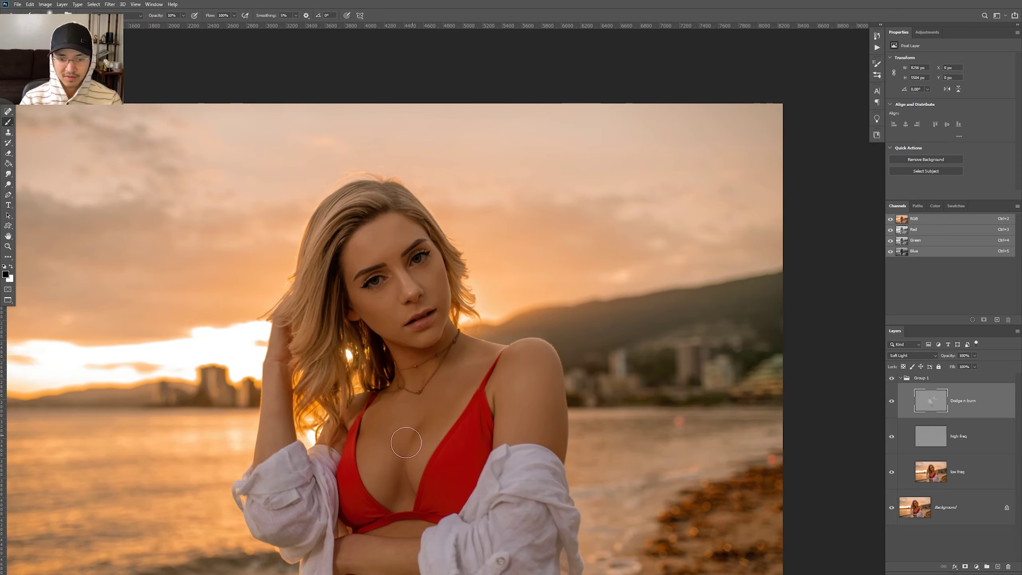
scroll(540, 514, "down", 1)
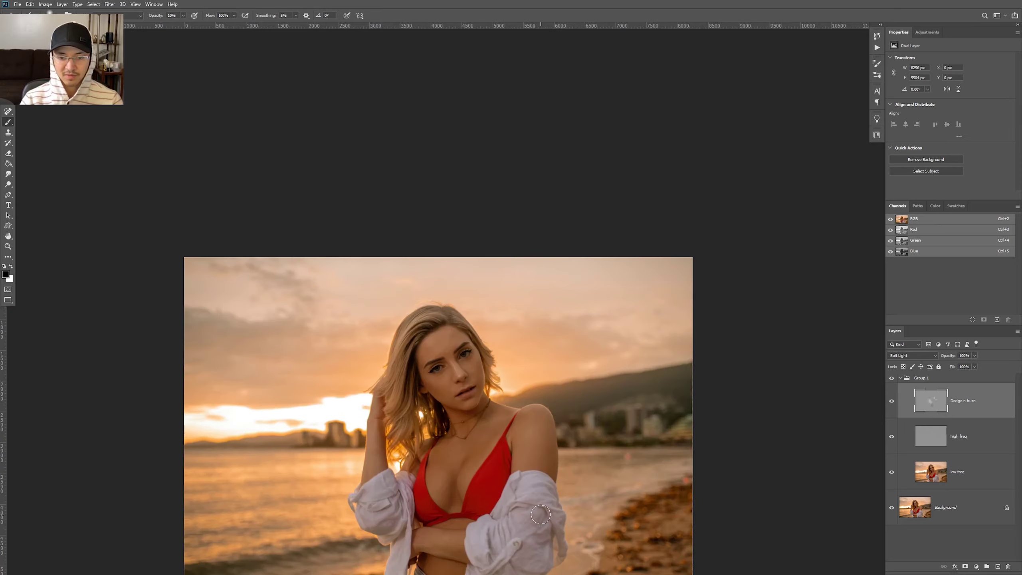
scroll(540, 514, "down", 1)
scroll(498, 521, "up", 3)
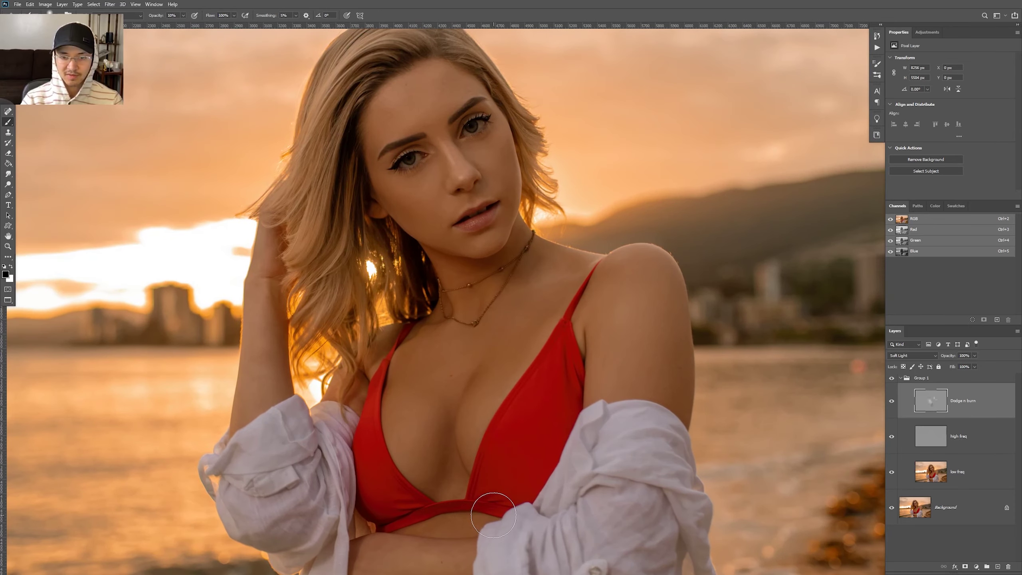
- Dodge the chest highlights on the Dodge n burn layer with a larger white brush
key("x")
key("bracketright")
key("bracketright")
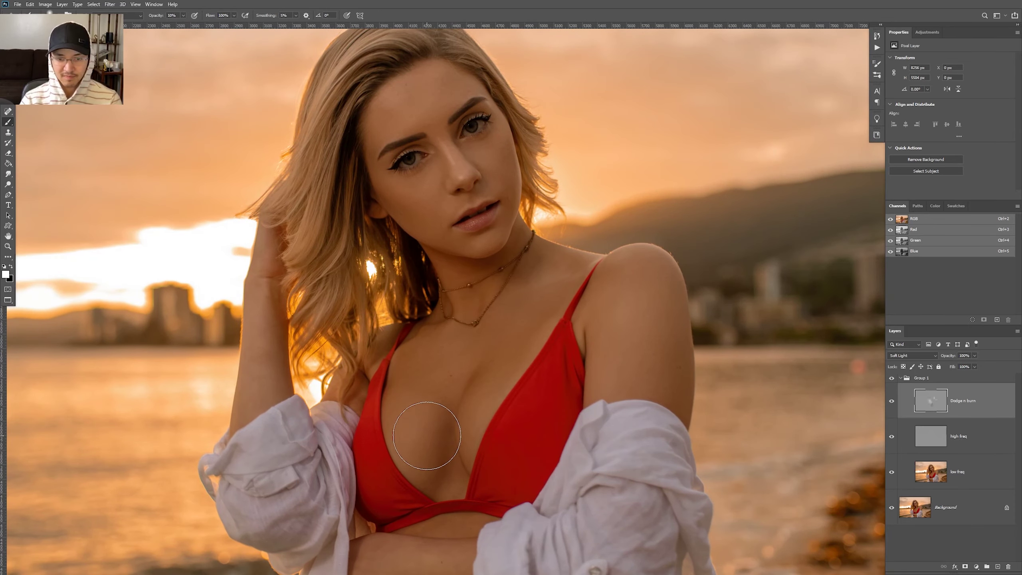
key("bracketleft")
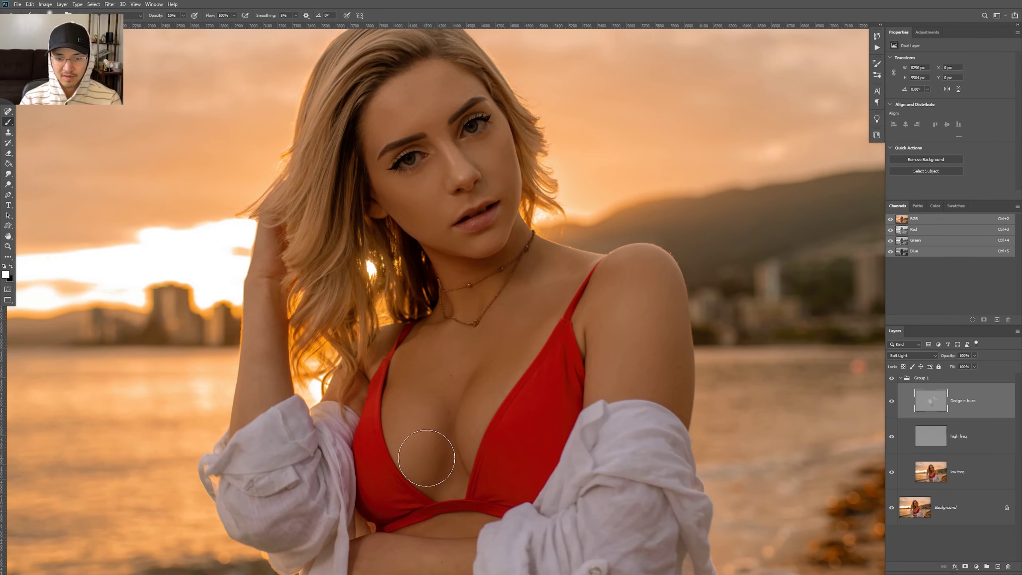
- Draw a lasso selection around both of the woman's eyes
scroll(480, 478, "down", 2)
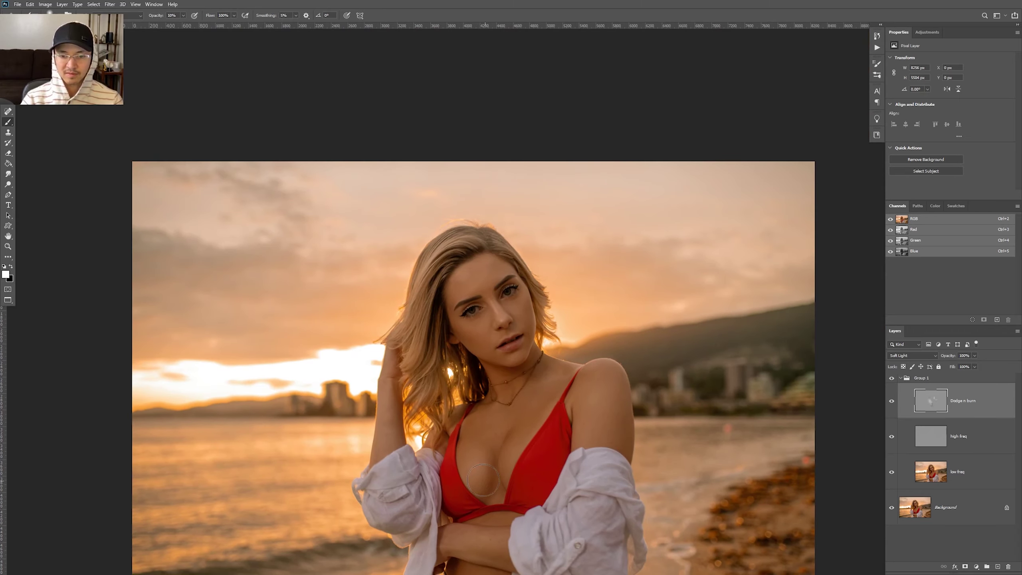
scroll(641, 475, "down", 1)
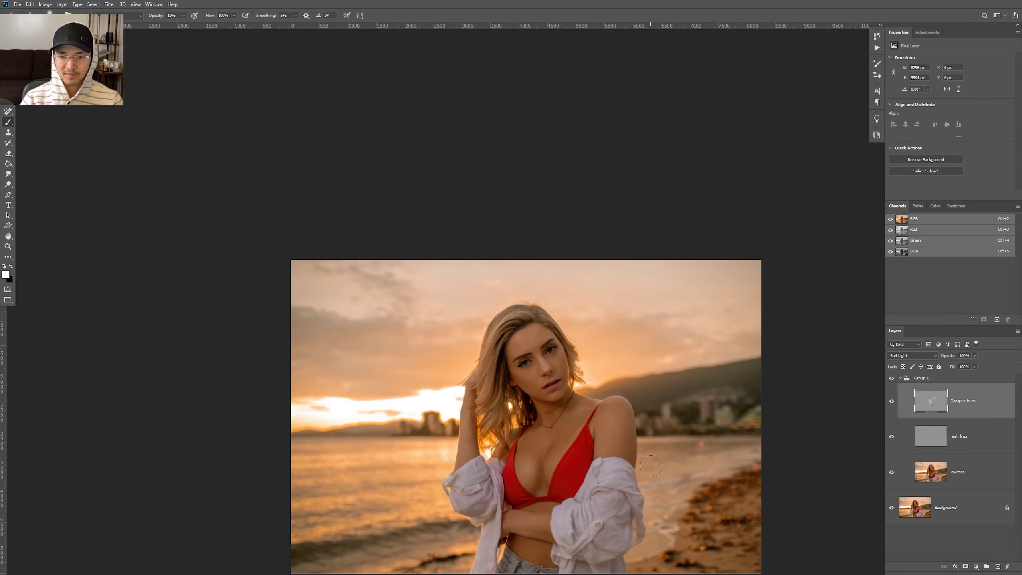
left_click_drag(636, 474, 516, 405)
scroll(511, 404, "up", 9)
mouse_move(425, 370)
left_mouse_down()
mouse_move(478, 372)
mouse_move(535, 400)
left_mouse_up()
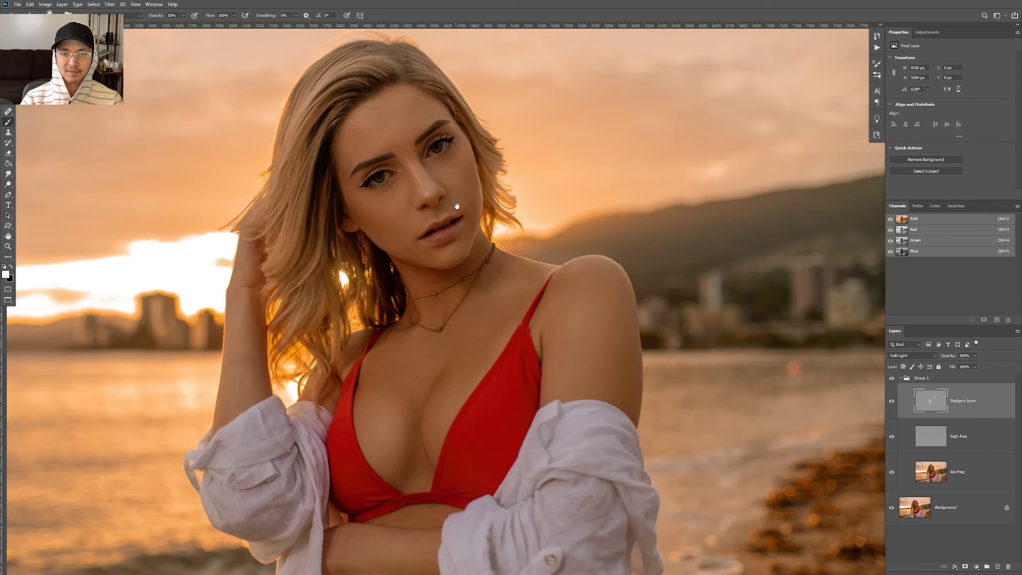
left_click_drag(455, 203, 463, 311)
scroll(464, 311, "up", 3)
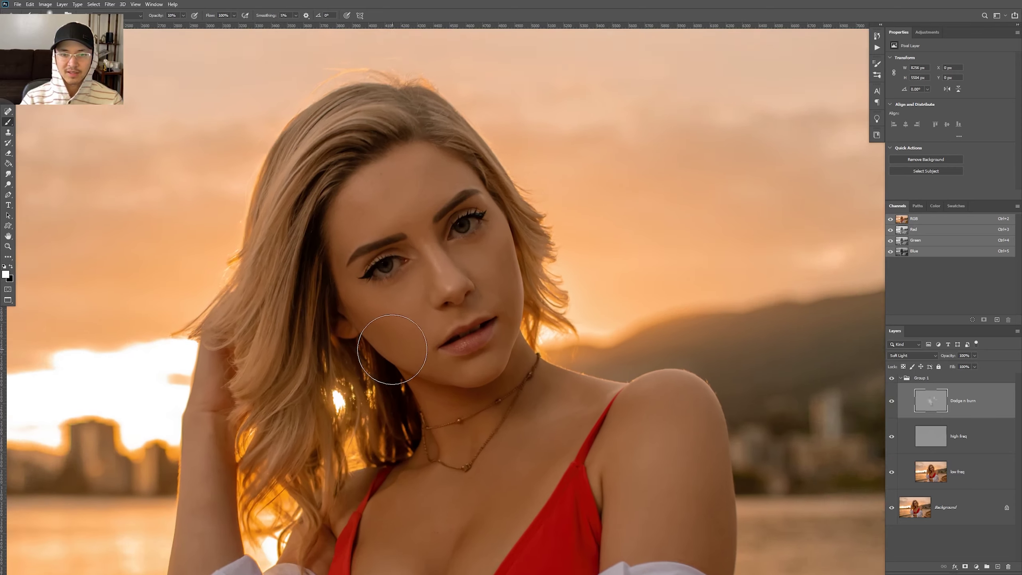
key("l")
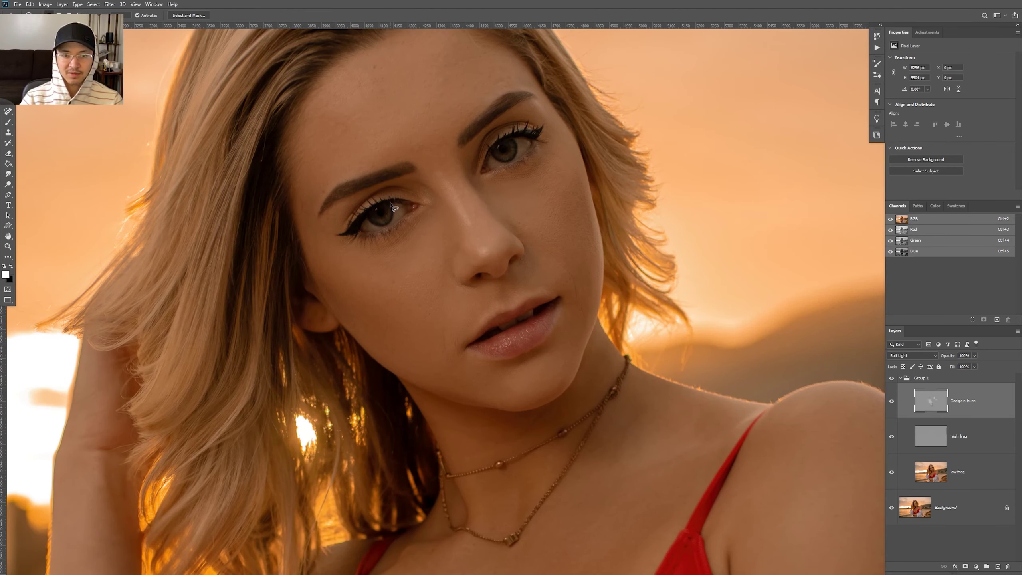
mouse_move(391, 206)
left_mouse_down()
mouse_move(407, 214)
mouse_move(366, 232)
mouse_move(361, 225)
mouse_move(382, 208)
left_mouse_up()
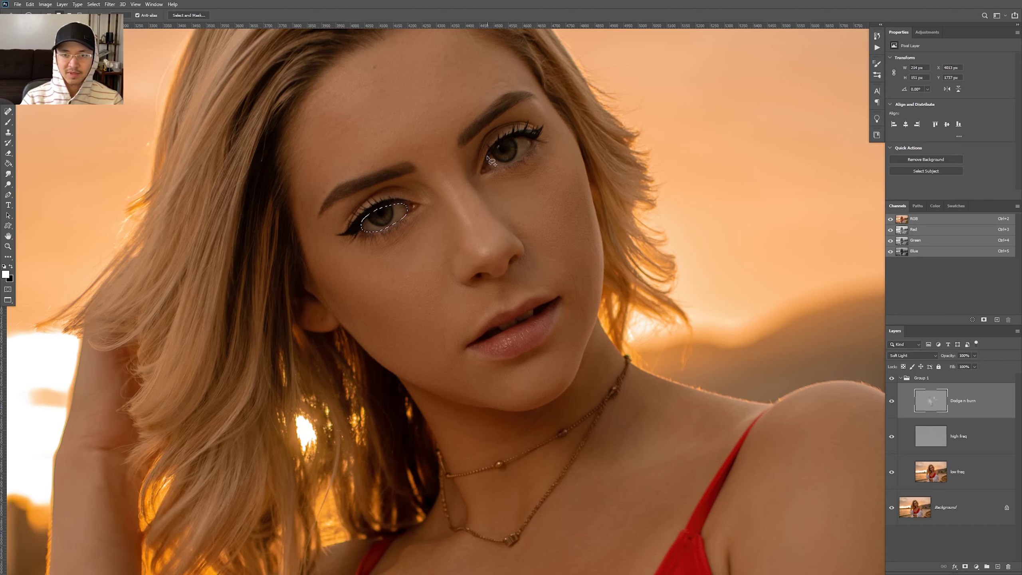
mouse_move(489, 157)
left_mouse_down()
mouse_move(506, 139)
mouse_move(531, 142)
mouse_move(513, 165)
mouse_move(496, 171)
mouse_move(489, 159)
left_mouse_up()
- Add a Levels adjustment masked to the eyes, with the black input at 4 and midtones at 1.21
scroll(521, 307, "down", 3)
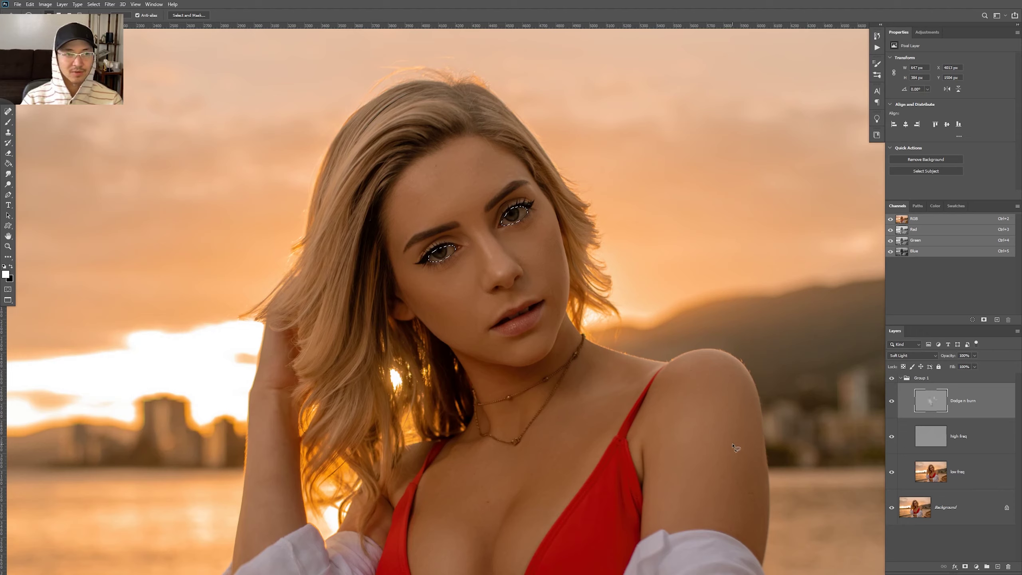
left_click(977, 566)
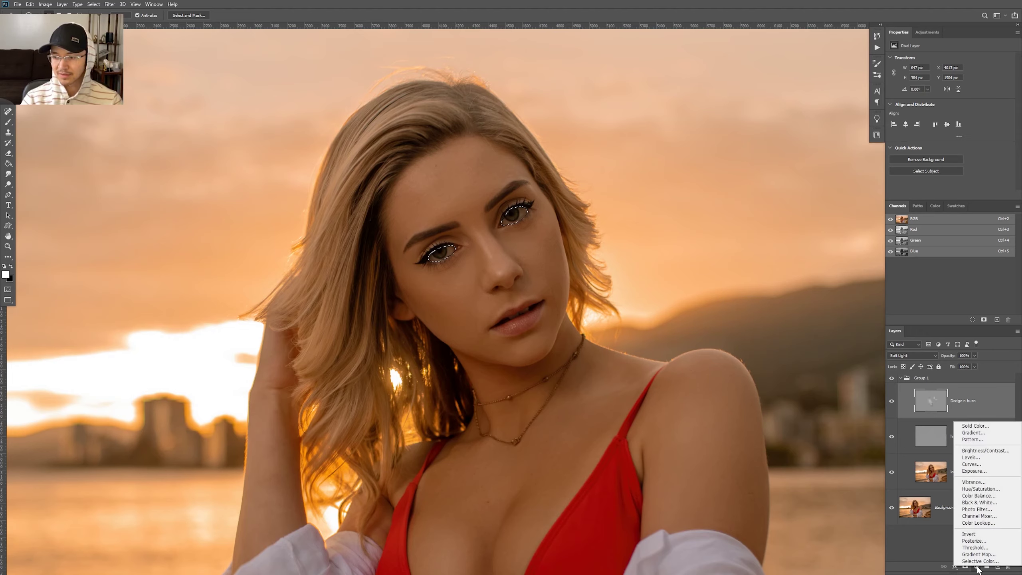
left_click(976, 458)
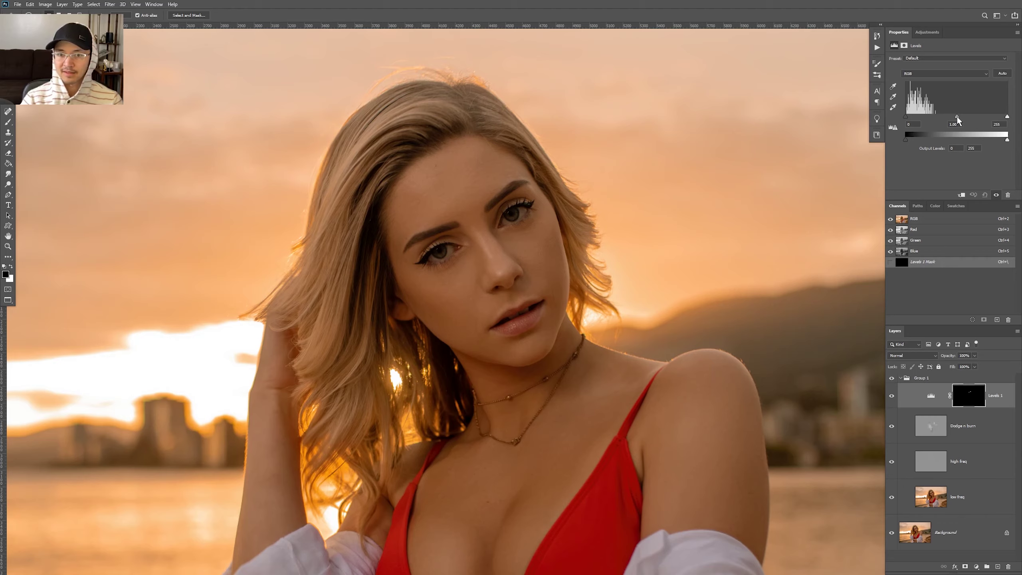
mouse_move(957, 117)
left_mouse_down()
mouse_move(907, 117)
mouse_move(950, 117)
left_mouse_up()
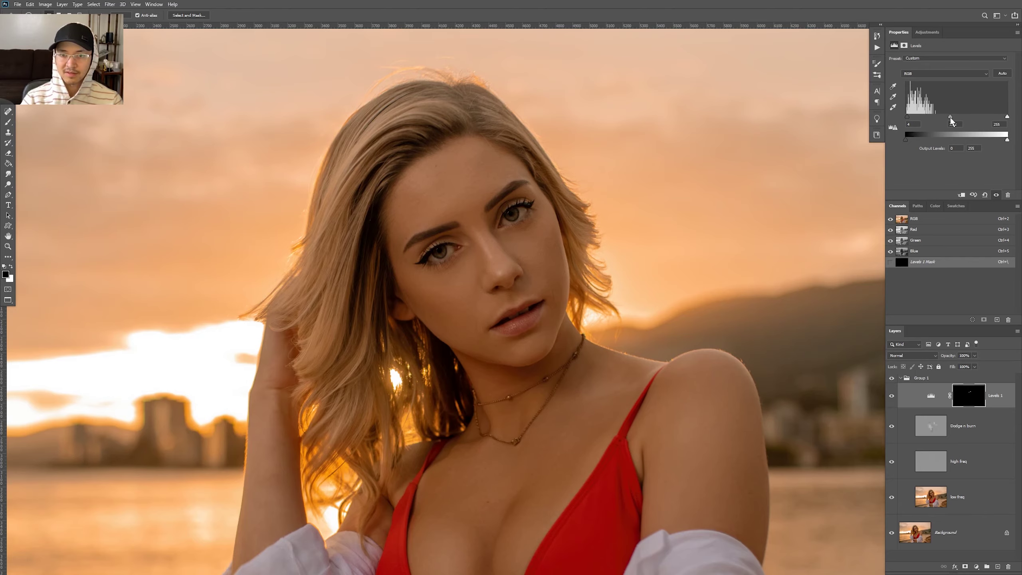
- Review the brightened eyes against the whole portrait at several zoom levels
key("ctrl+minus")
key("ctrl+minus")
key("ctrl+minus")
left_click_drag(686, 355, 567, 302)
scroll(567, 302, "up", 1)
scroll(523, 302, "down", 1)
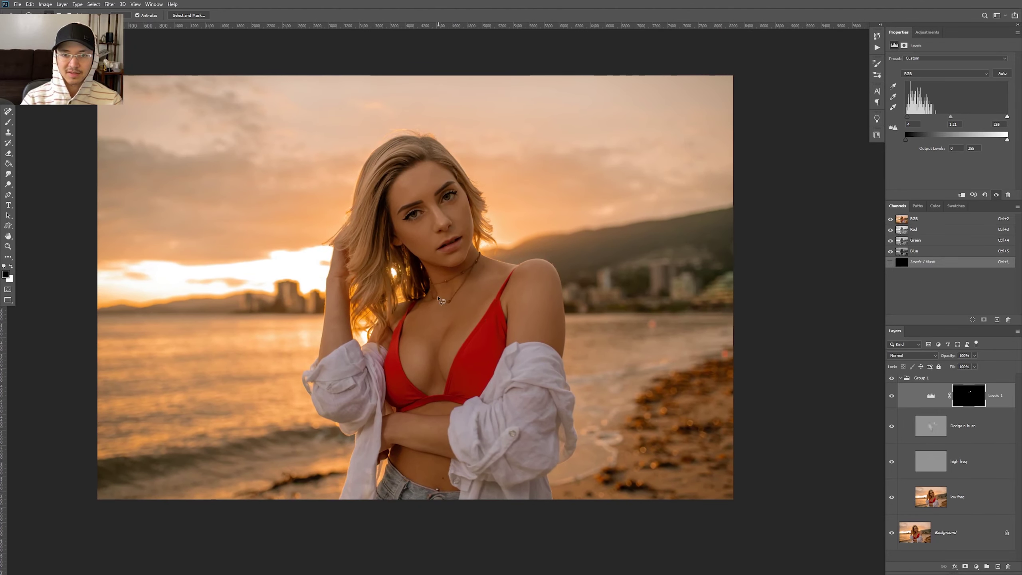
scroll(440, 299, "up", 2)
scroll(439, 298, "down", 2)
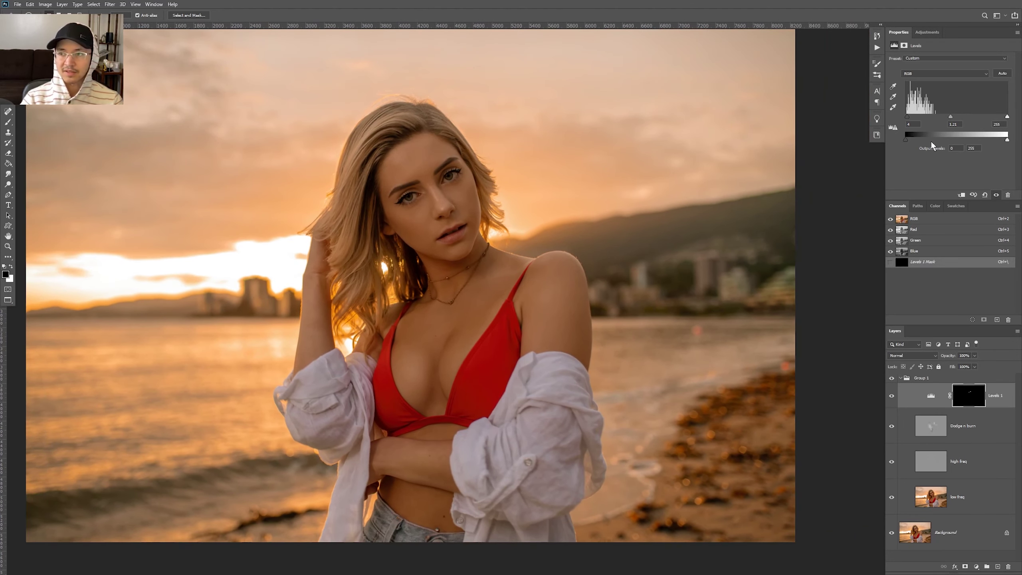
left_click_drag(952, 122, 951, 120)
scroll(506, 333, "down", 1)
scroll(506, 333, "up", 1)
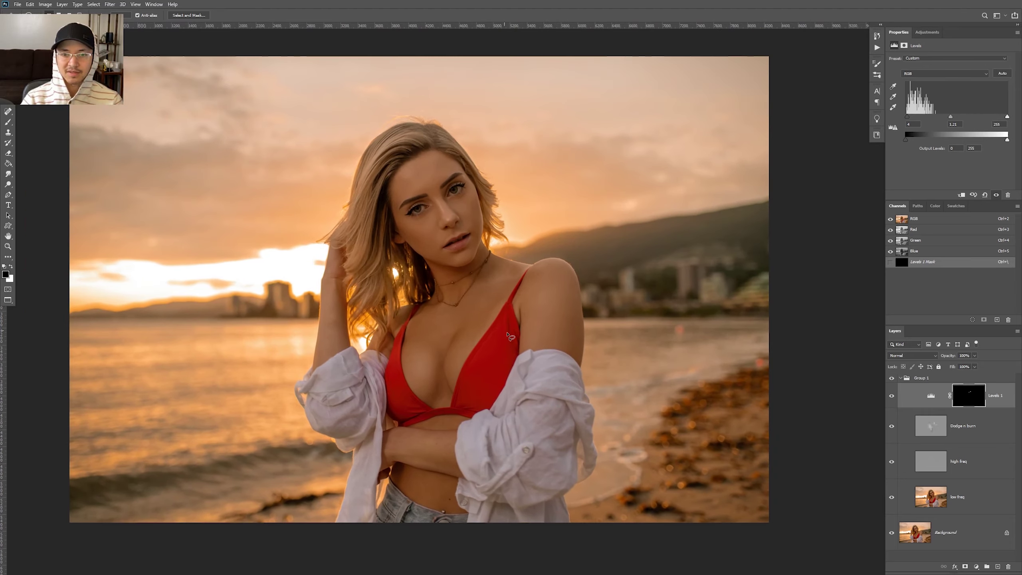
- Select the woman on the Background layer with Object Selection, and trim the excess area above her shoulder with the Lasso
left_click(939, 547)
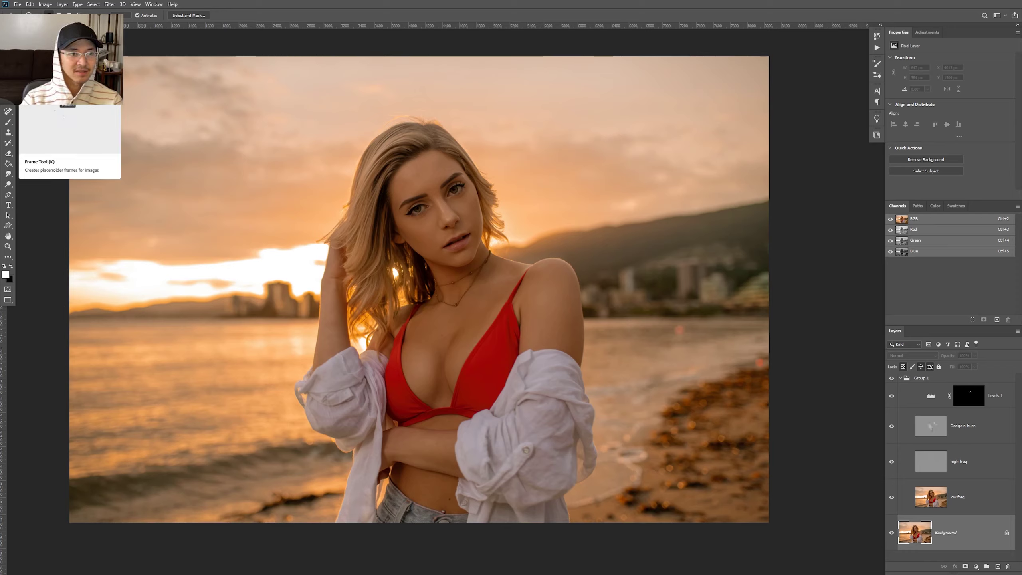
key("k")
key("l")
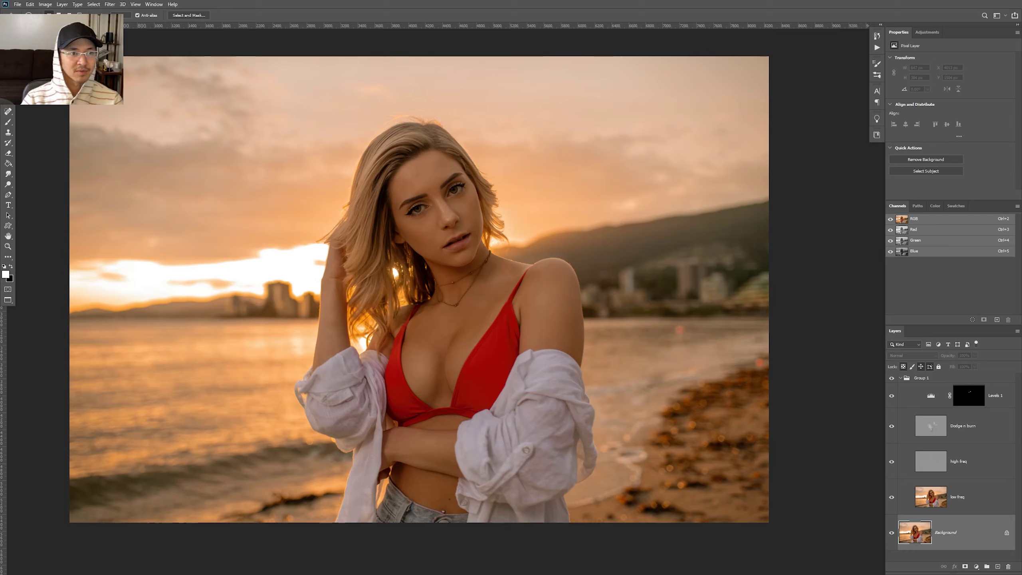
key("w")
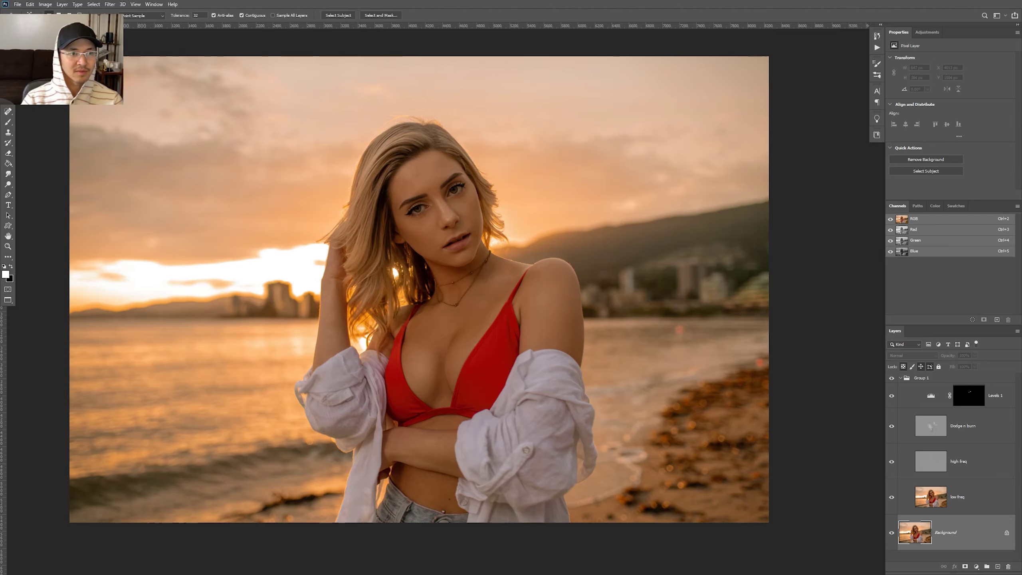
key("shift+w")
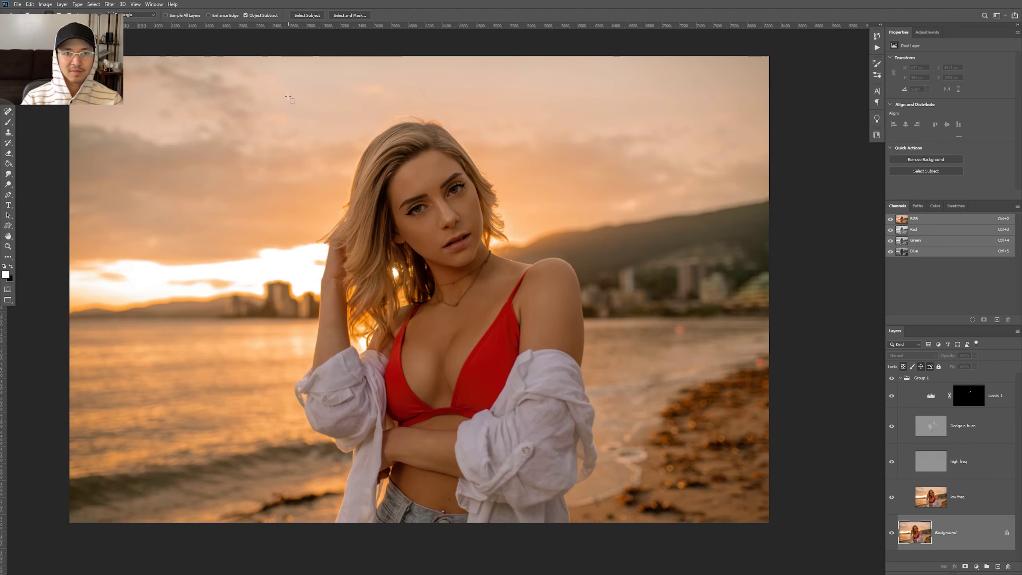
left_click_drag(288, 97, 613, 546)
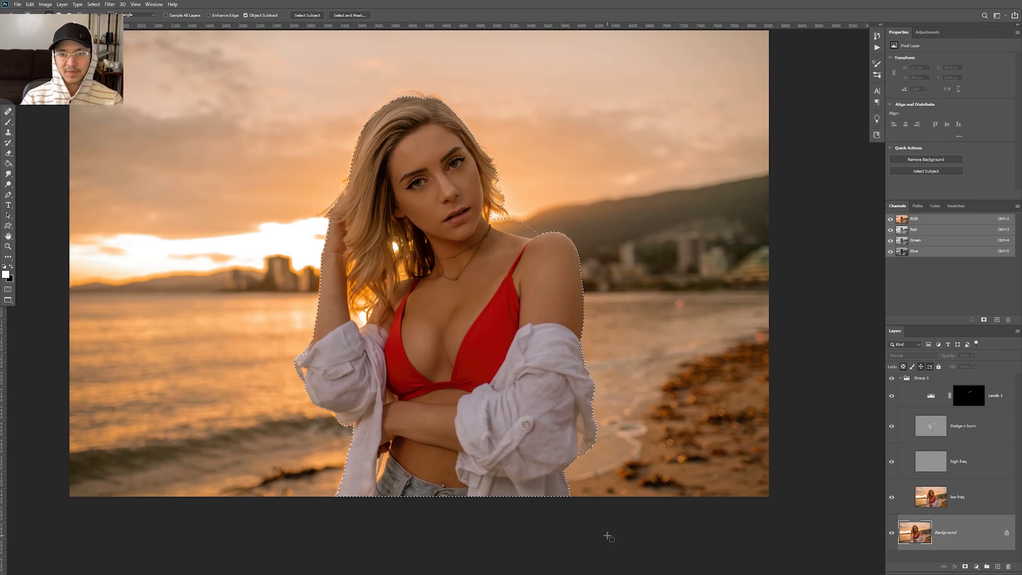
key("l")
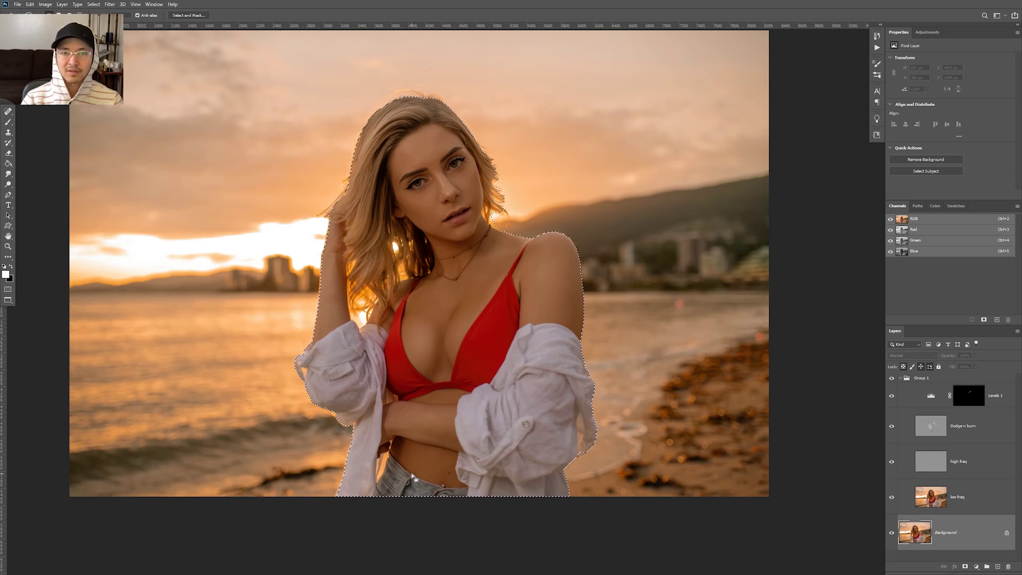
- Add a Brightness/Contrast adjustment masked to the woman at the top of Group 1, with brightness 21 and contrast -10
left_click(930, 399)
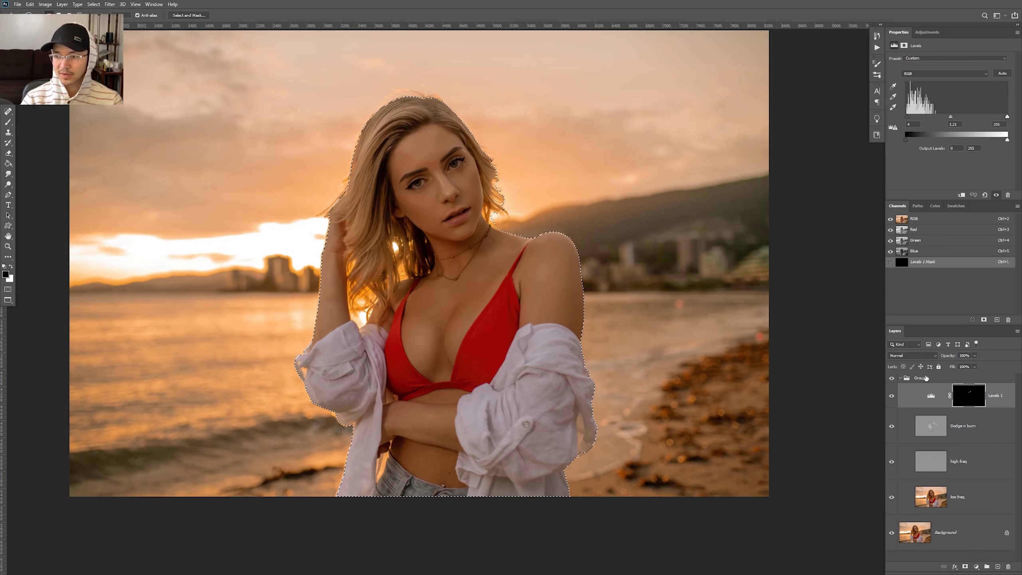
left_click(923, 380)
left_click(976, 566)
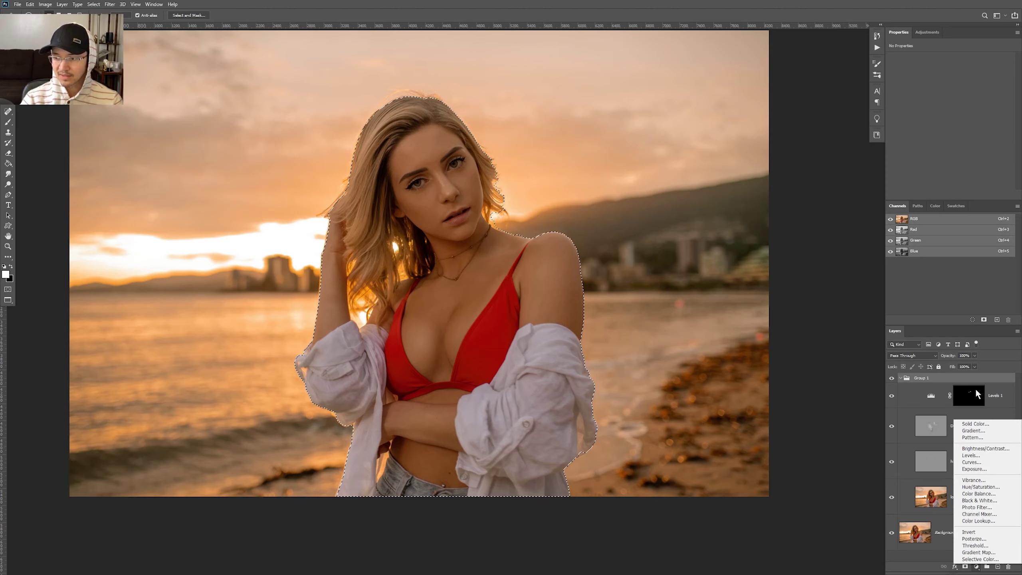
left_click(983, 449)
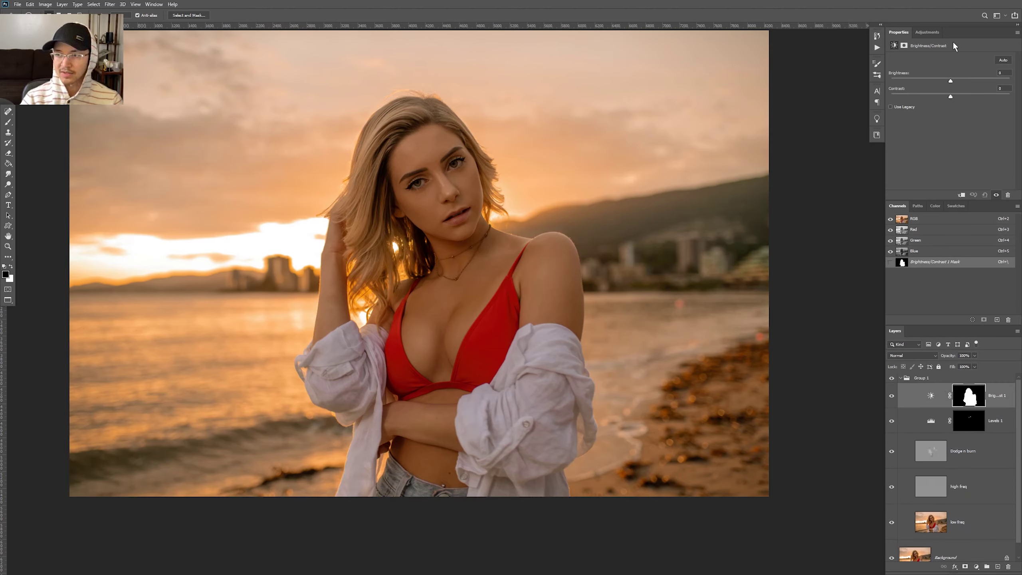
left_click_drag(949, 81, 964, 97)
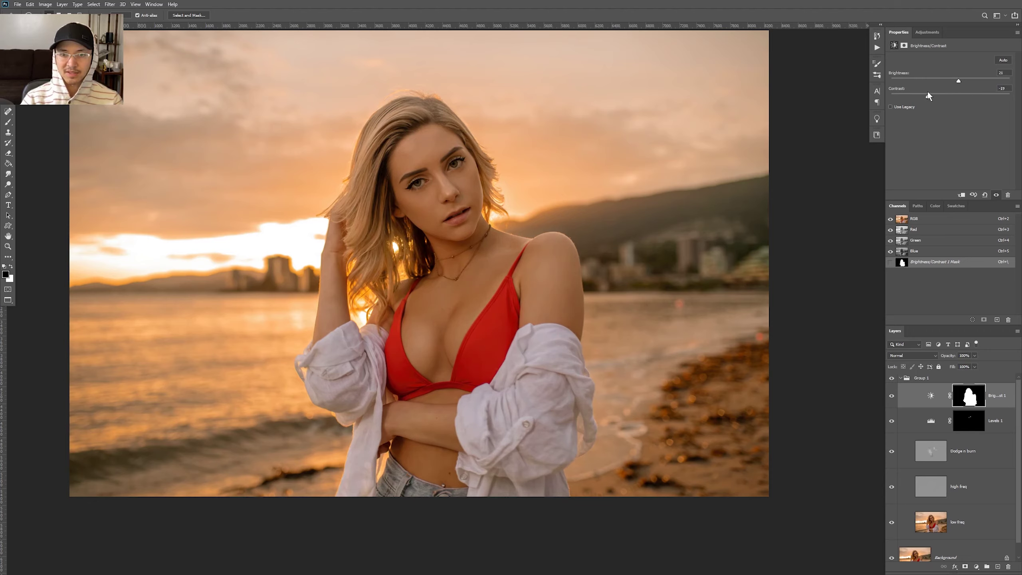
- Add a second Brightness/Contrast adjustment from the woman's mask, inverted to cover the background, with brightness -12 and contrast 12
left_click(970, 402, "ctrl")
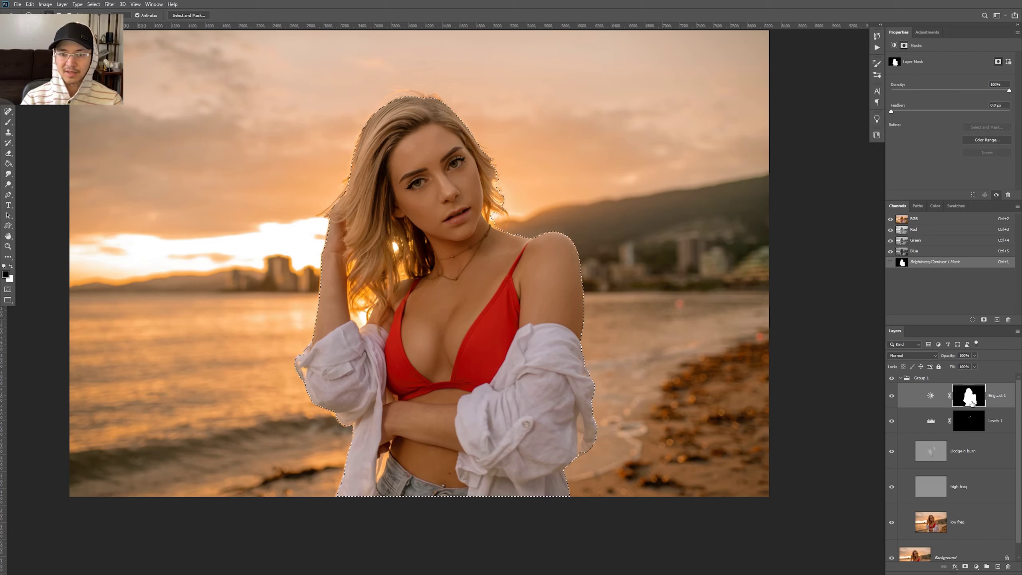
left_click(976, 567)
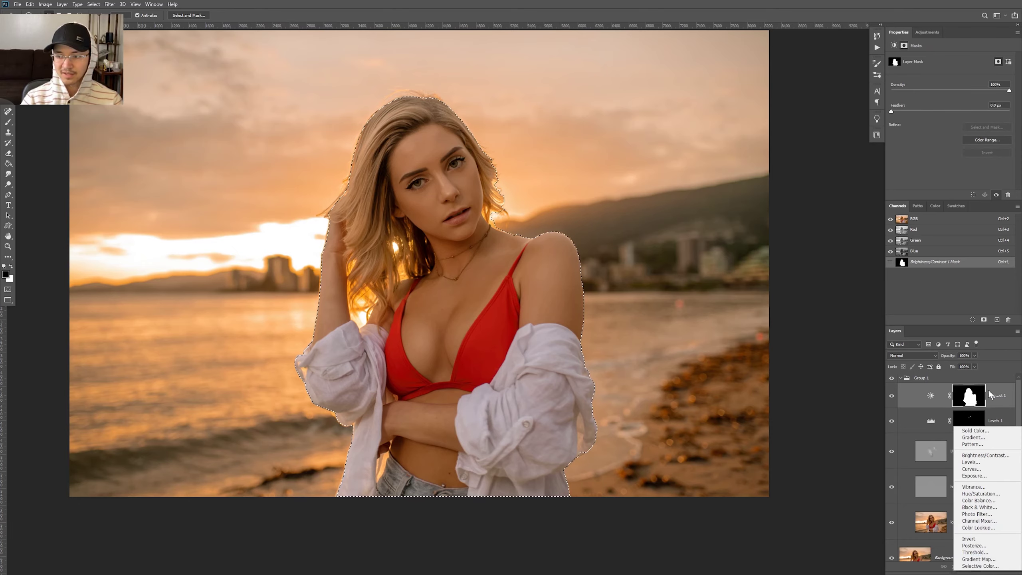
left_click(984, 454)
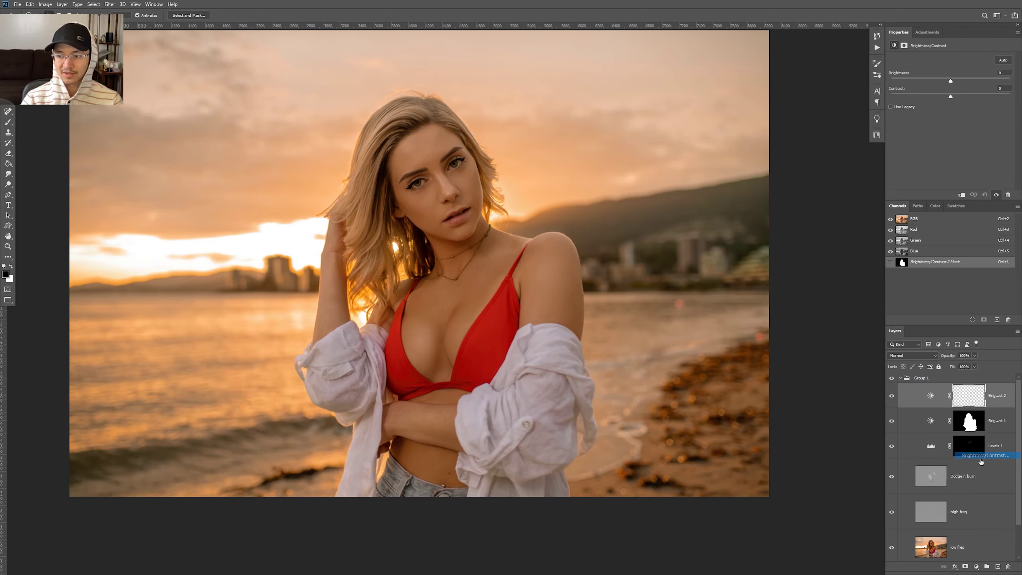
left_click(969, 394)
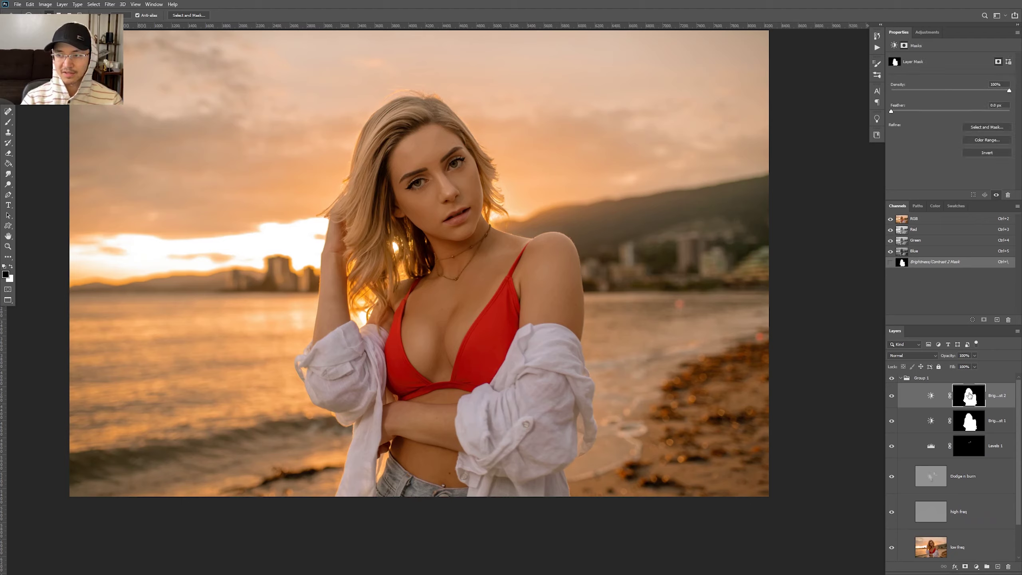
left_click(973, 154)
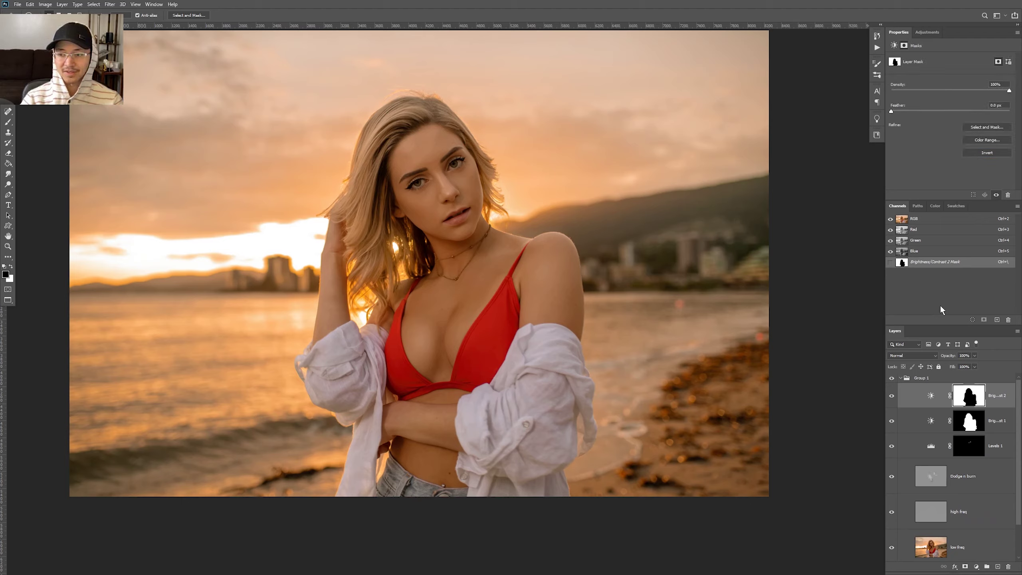
left_click(930, 395)
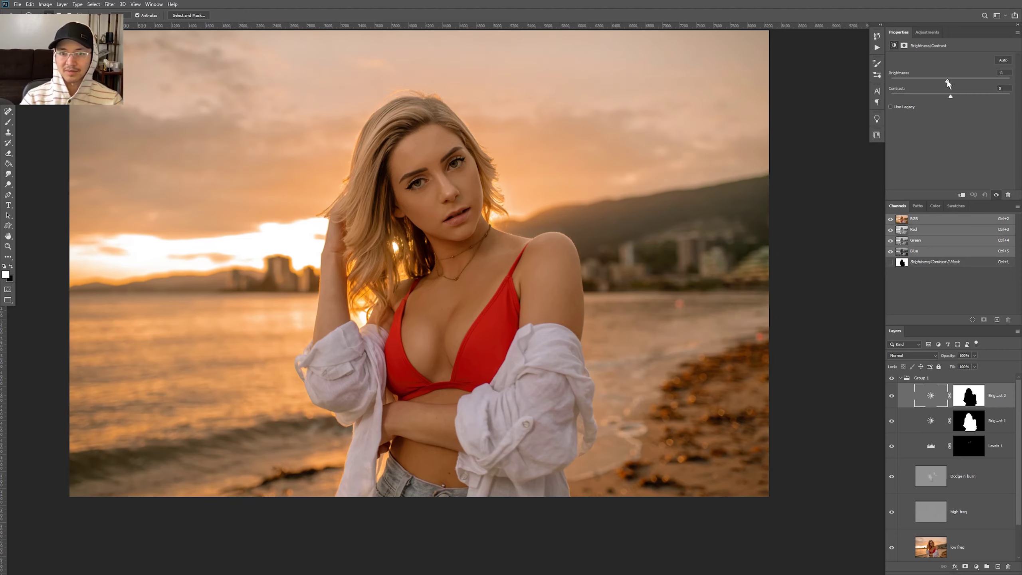
mouse_move(950, 81)
left_mouse_down()
mouse_move(936, 80)
mouse_move(947, 80)
mouse_move(949, 97)
mouse_move(945, 81)
left_mouse_up()
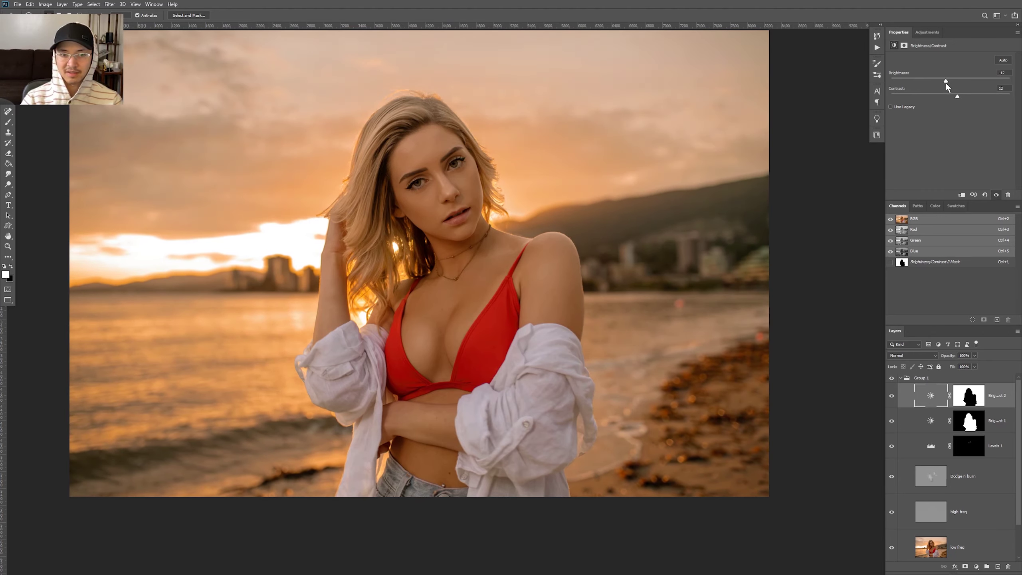
- Set the woman's Brightness/Contrast adjustment to brightness 16 and contrast -17, and collapse Group 1
left_click(957, 427)
key("x")
left_click(930, 420)
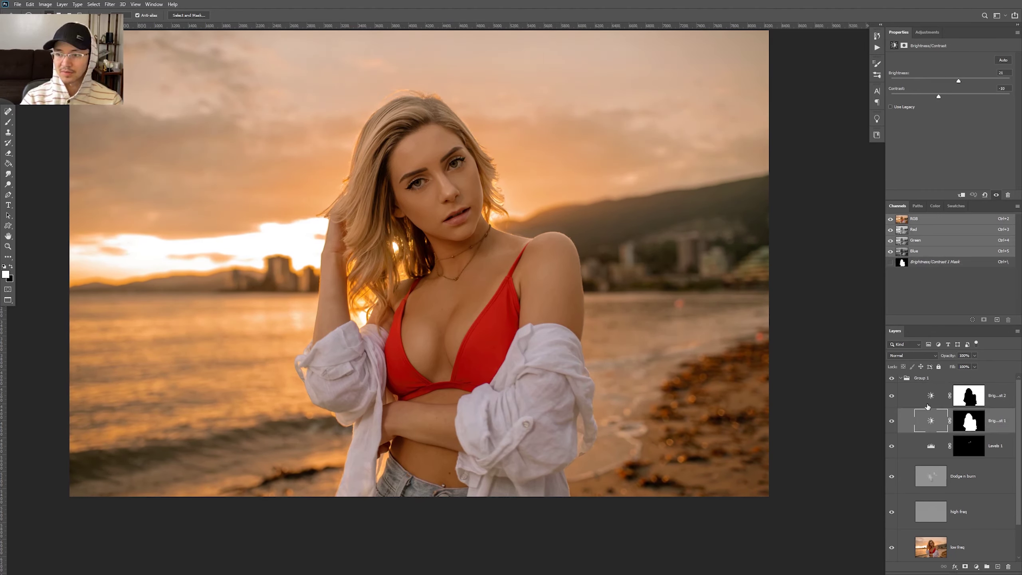
mouse_move(953, 97)
left_mouse_down()
mouse_move(929, 95)
mouse_move(959, 81)
left_mouse_up()
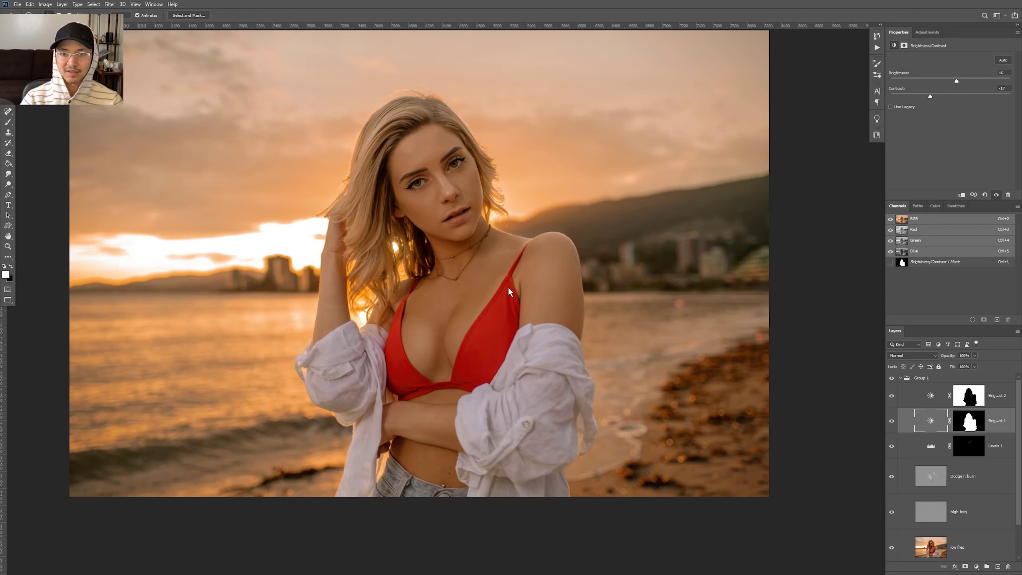
key("ctrl+minus")
left_click(901, 380)
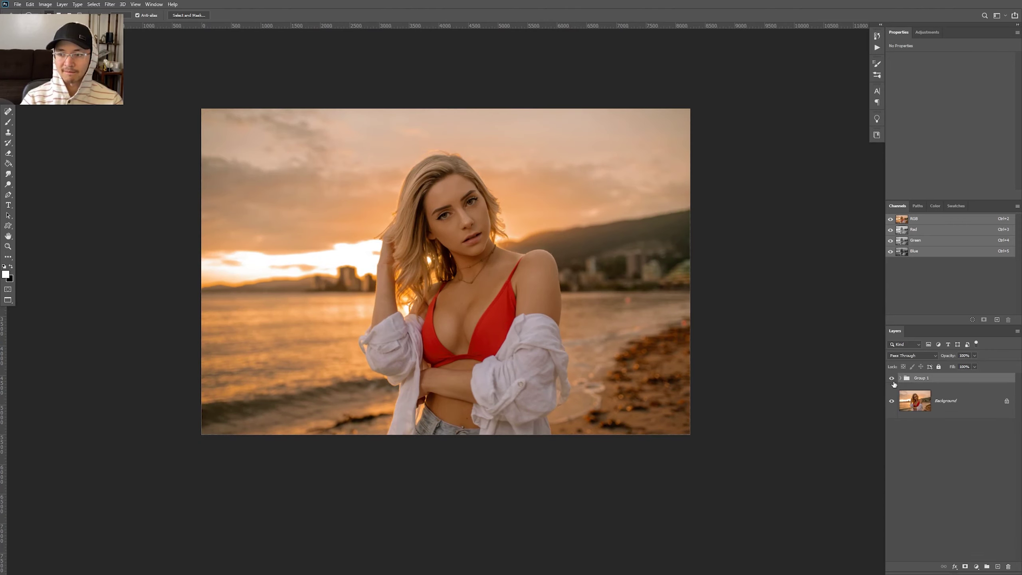
- Compare the portrait before and after retouching by toggling the visibility of Group 1, both for the full image and closer on the woman
left_click(891, 379)
left_click(891, 378)
left_click(891, 379)
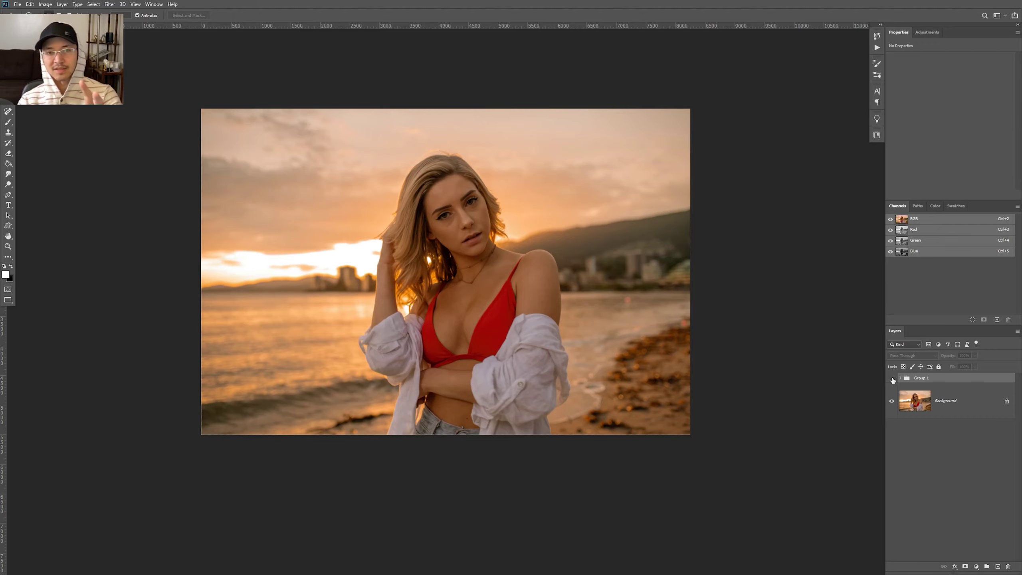
left_click(892, 379)
scroll(657, 347, "up", 1)
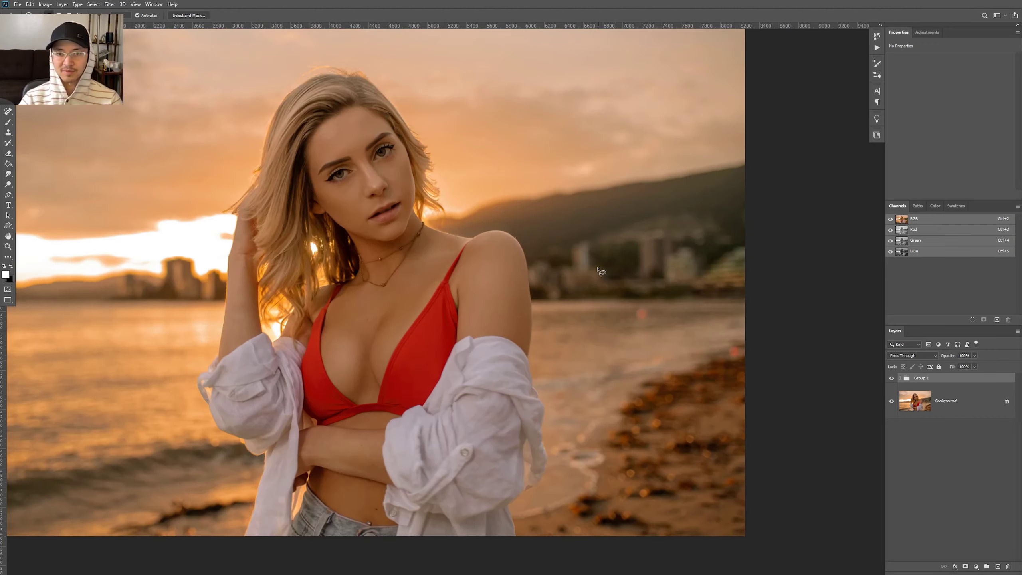
left_click_drag(400, 220, 511, 292)
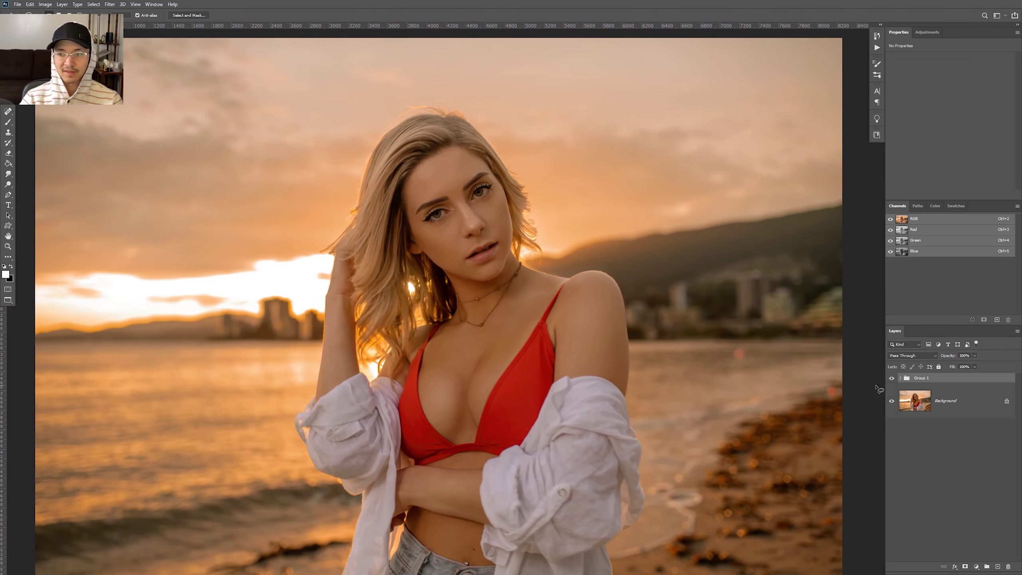
left_click(891, 379)
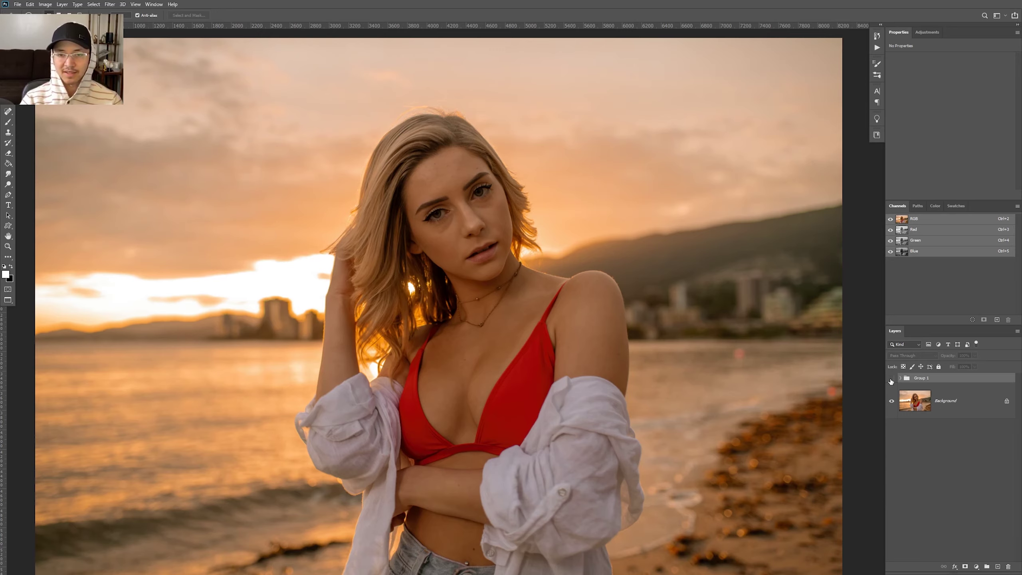
left_click(892, 379)
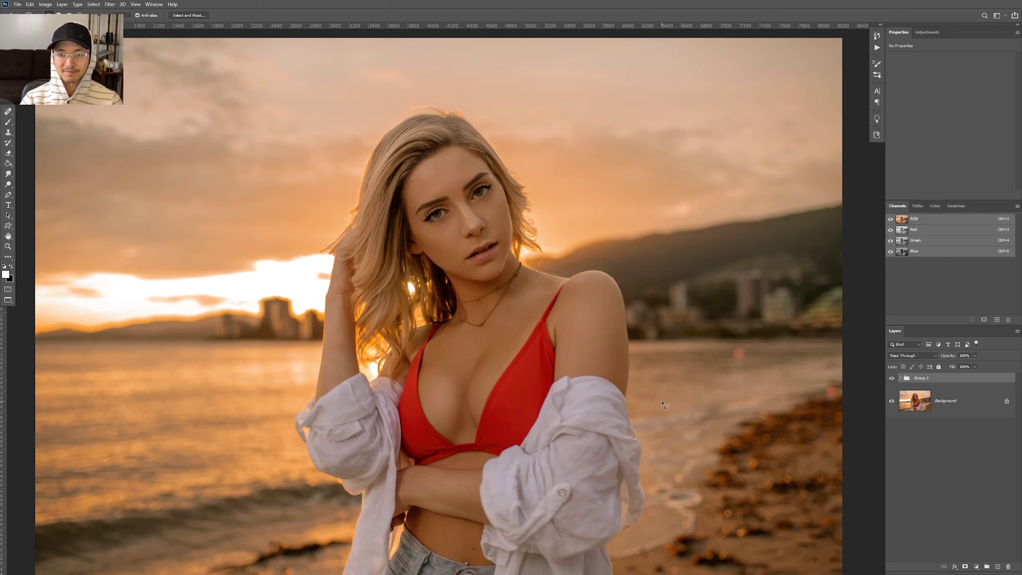
scroll(664, 406, "down", 2)
left_click_drag(627, 423, 566, 397)
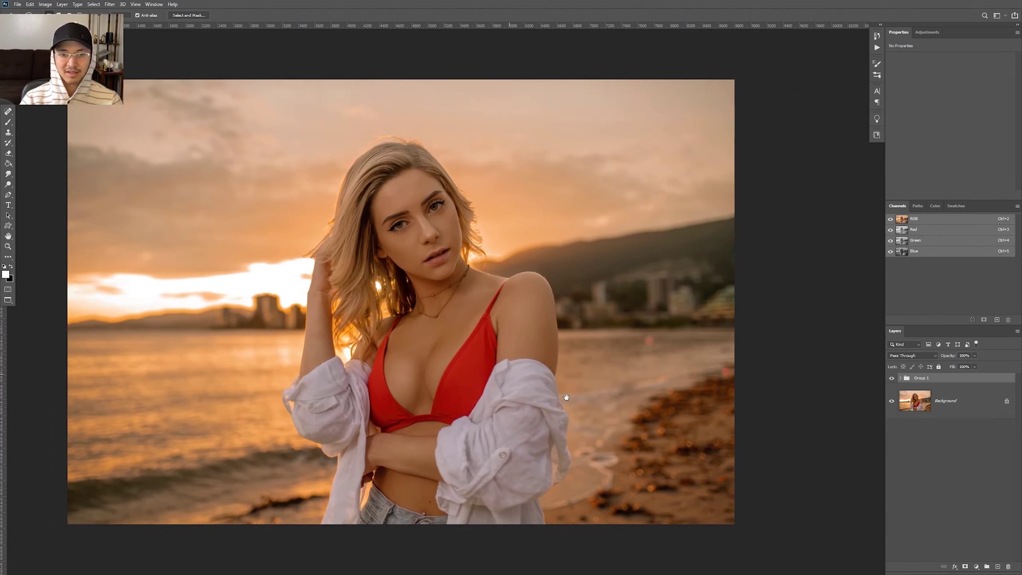